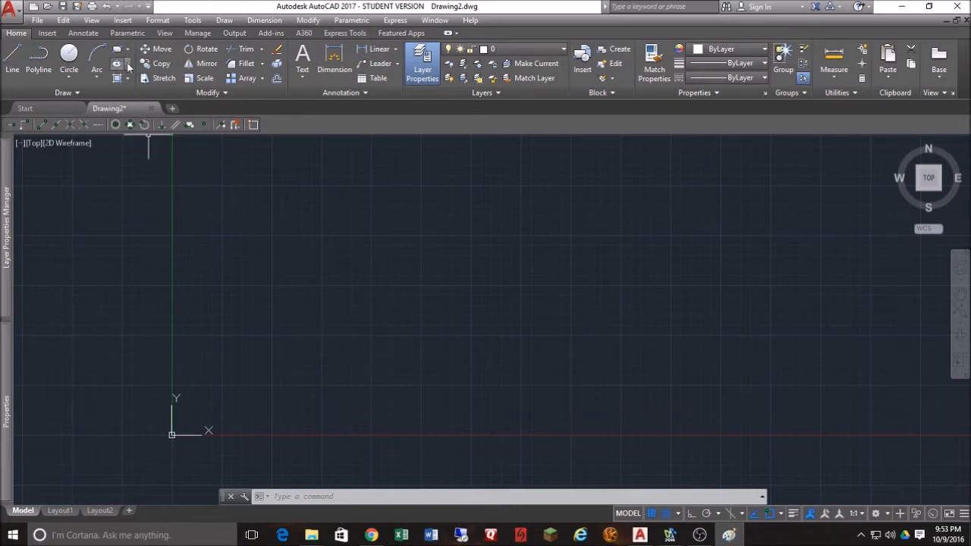
- Turn snap off and draw a 4.7 by 1.9 rectangle just above and to the right of the origin
left_click(118, 50)
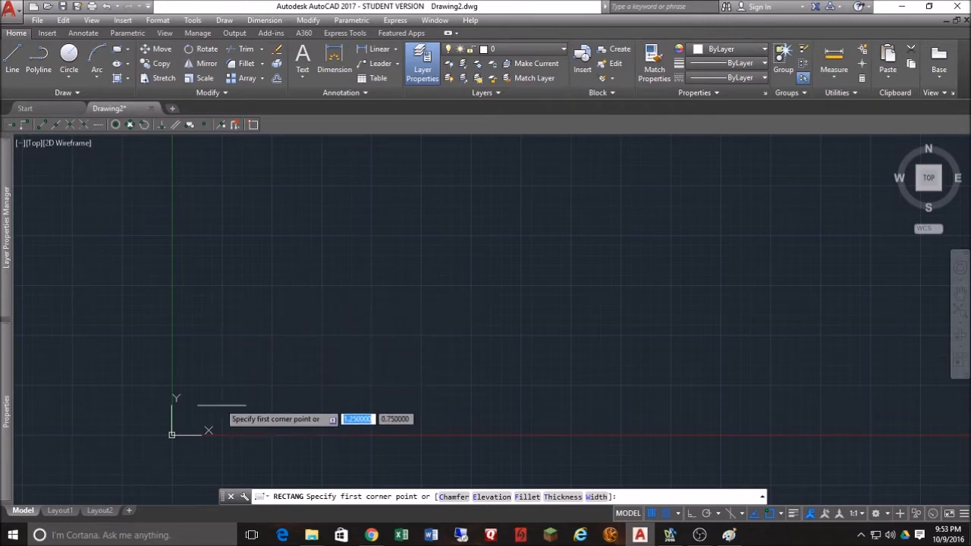
left_click(665, 514)
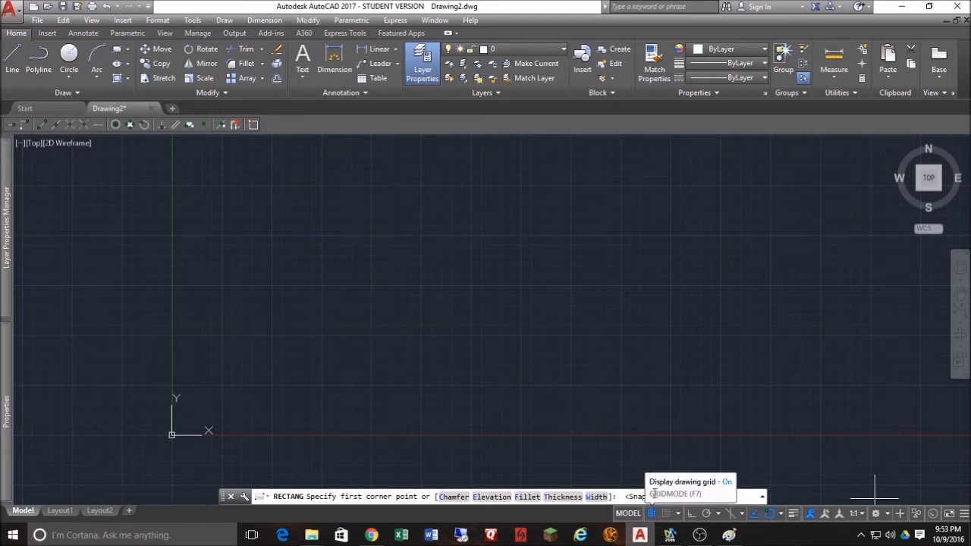
left_click(192, 419)
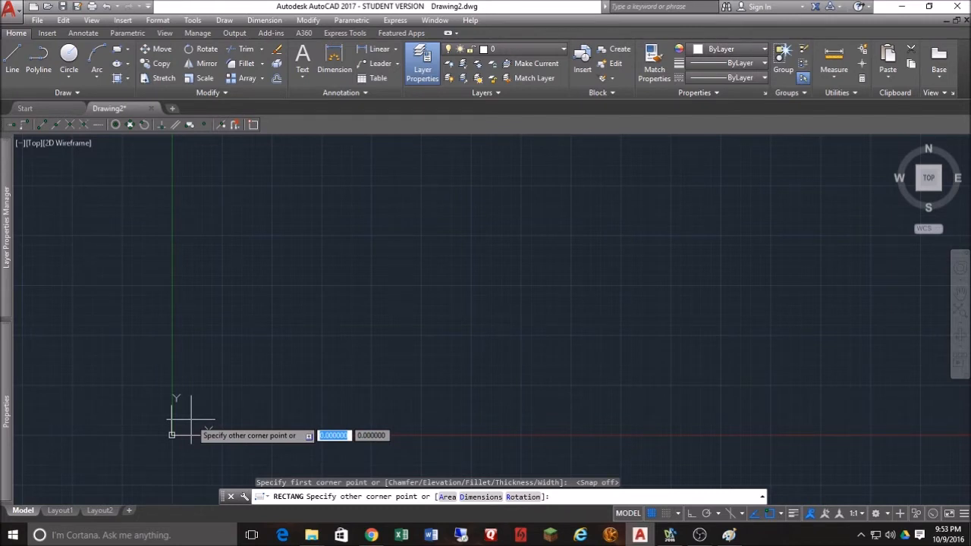
type("4")
key("BackSpace")
type("@4.7")
key("Tab")
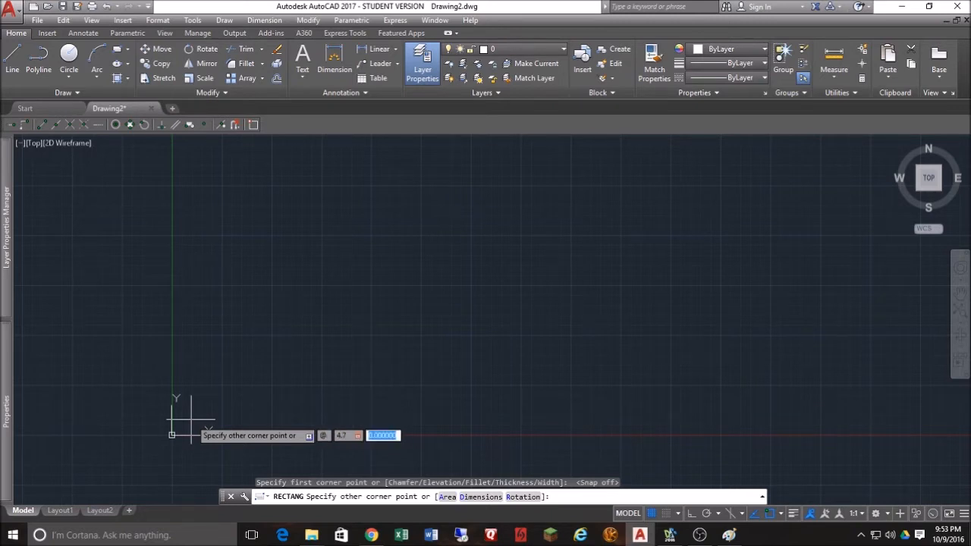
type("1.9")
key("Return")
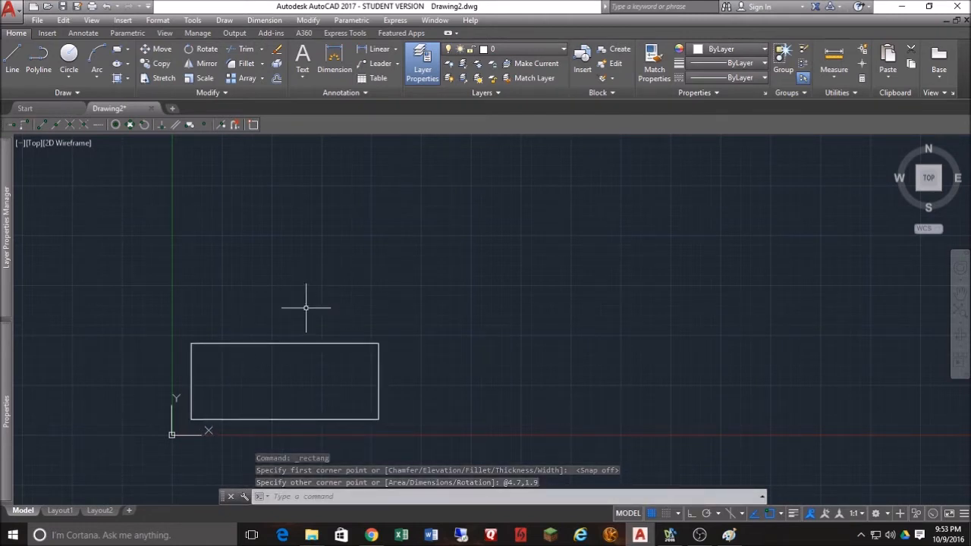
- Draw a 2.4 by 1.9 rectangle starting from the lower-right corner of the 4.7 by 1.9 rectangle
key("Return")
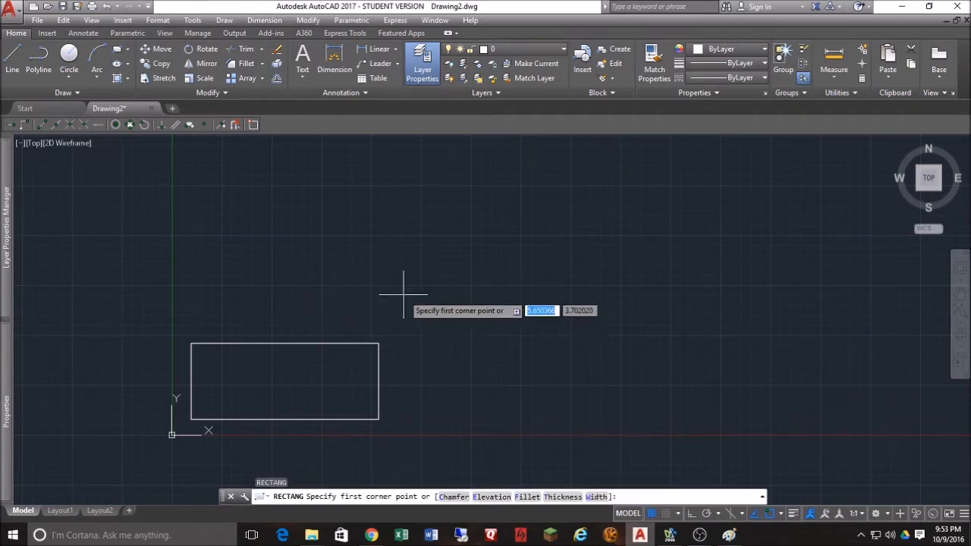
left_click(383, 418)
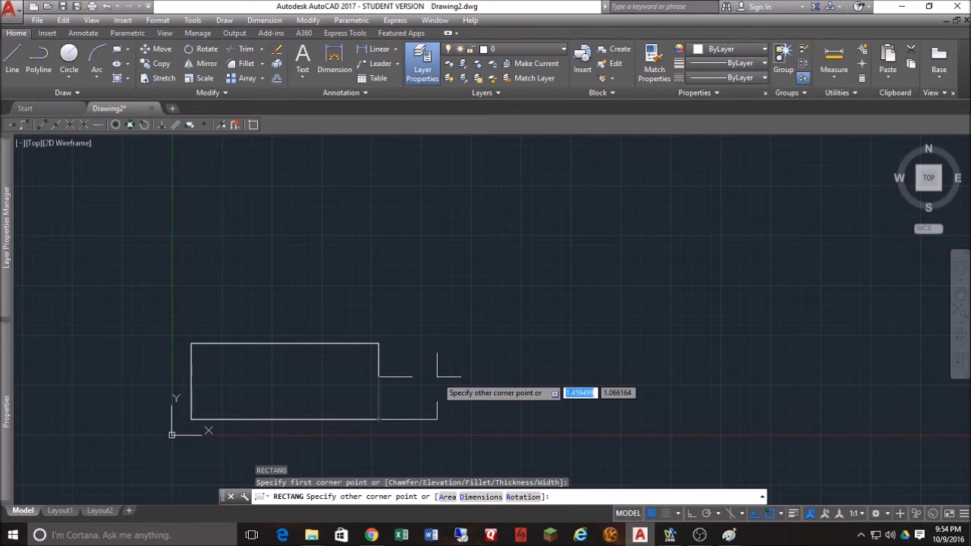
type("2.4")
key("BackSpace")
key("BackSpace")
key("BackSpace")
type("@2.5")
key("BackSpace")
type("4")
key("Tab")
type("1.9")
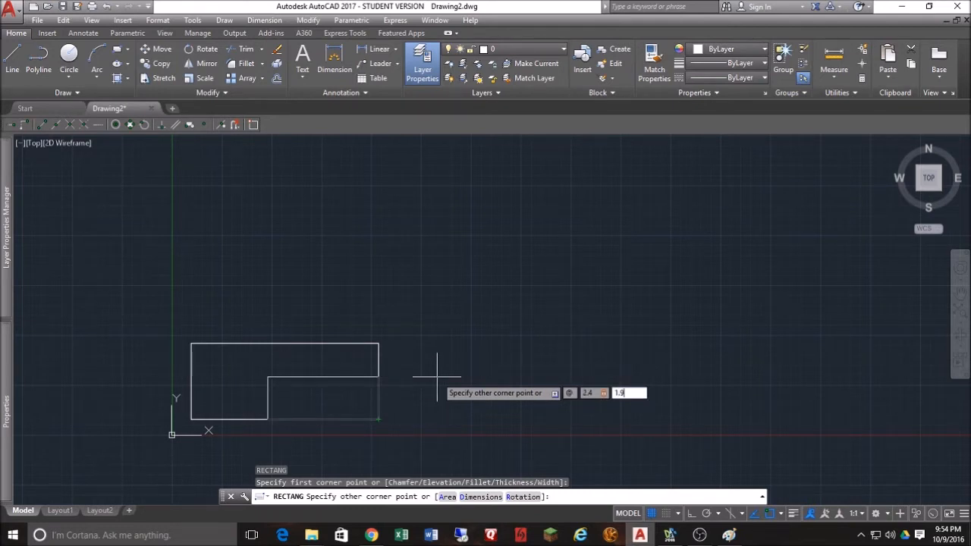
key("Return")
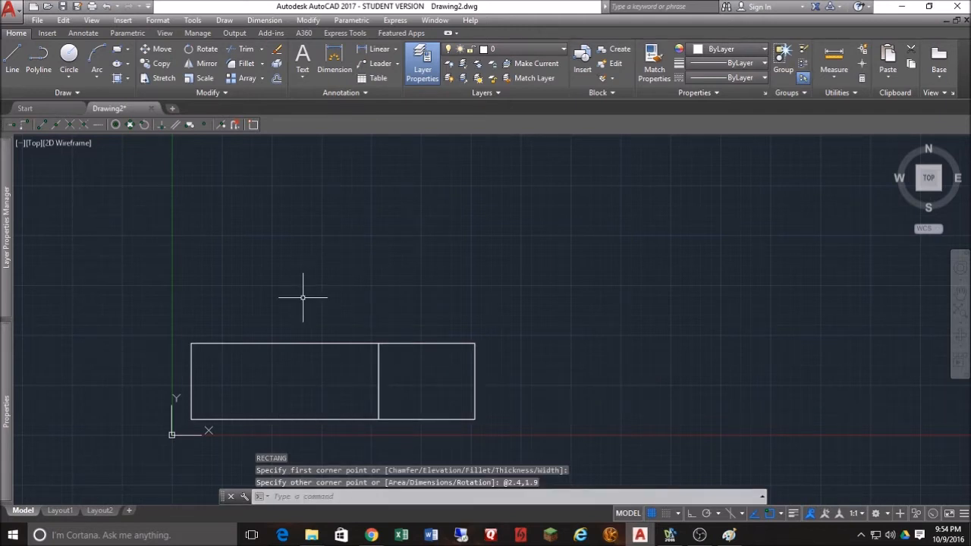
- Draw a 4.7 by 2.4 rectangle upward from the upper-left corner of the first rectangle
key("Return")
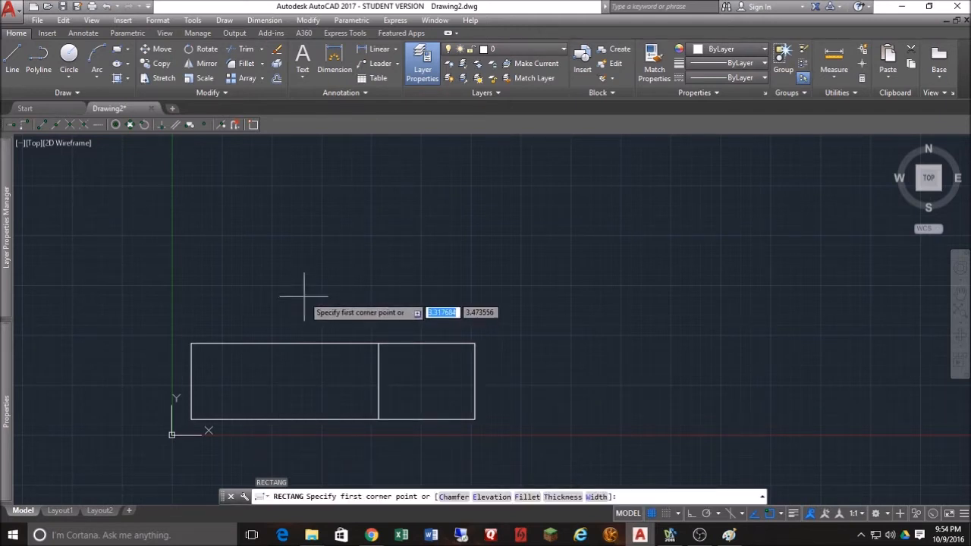
left_click(191, 343)
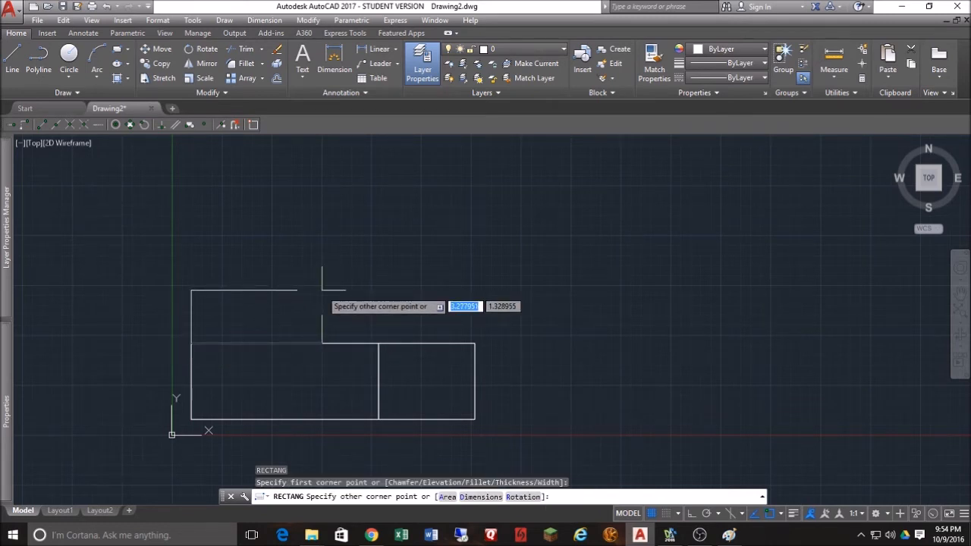
type("4")
key("BackSpace")
type("@4.7")
key("Tab")
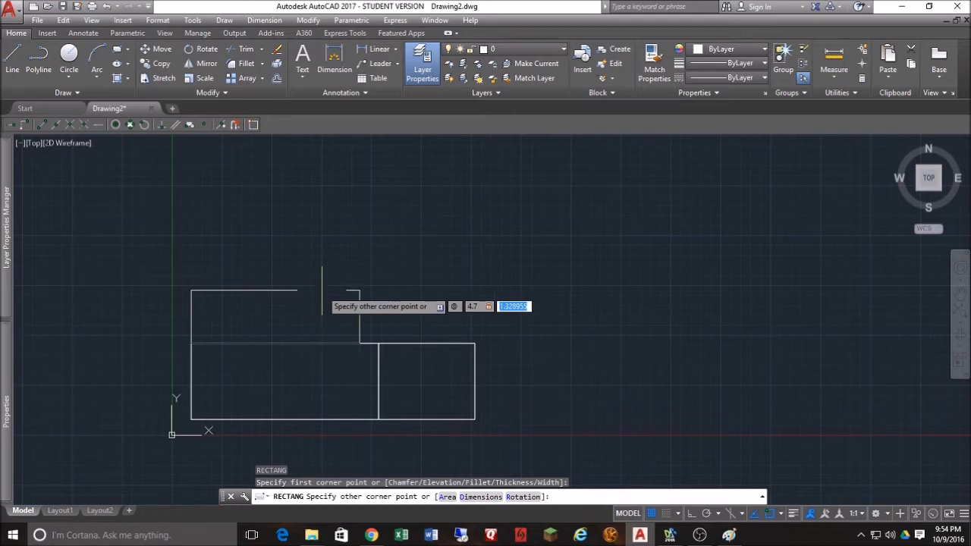
type("2.4")
key("Return")
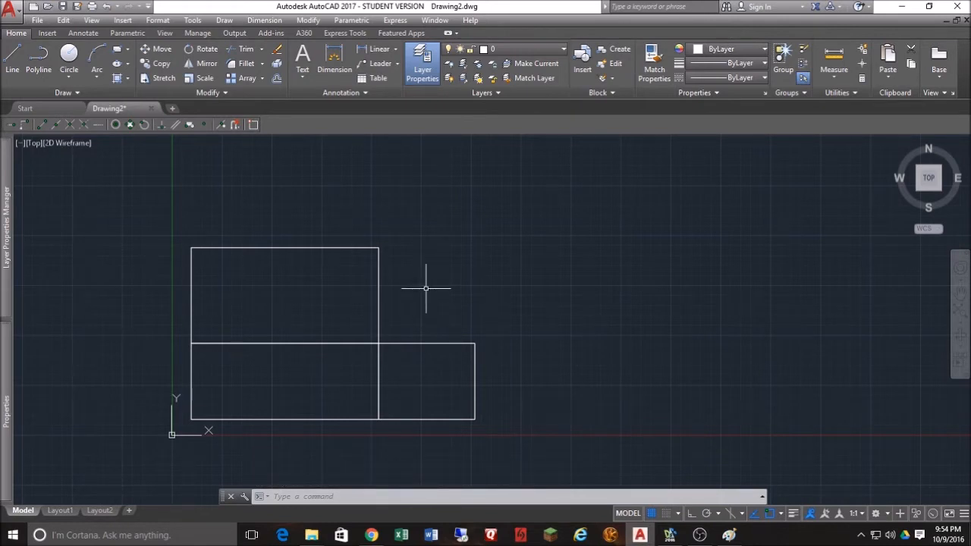
- Move the 2.4 by 1.9 rectangle 1 unit at 0° away from the first rectangle
left_click(437, 309)
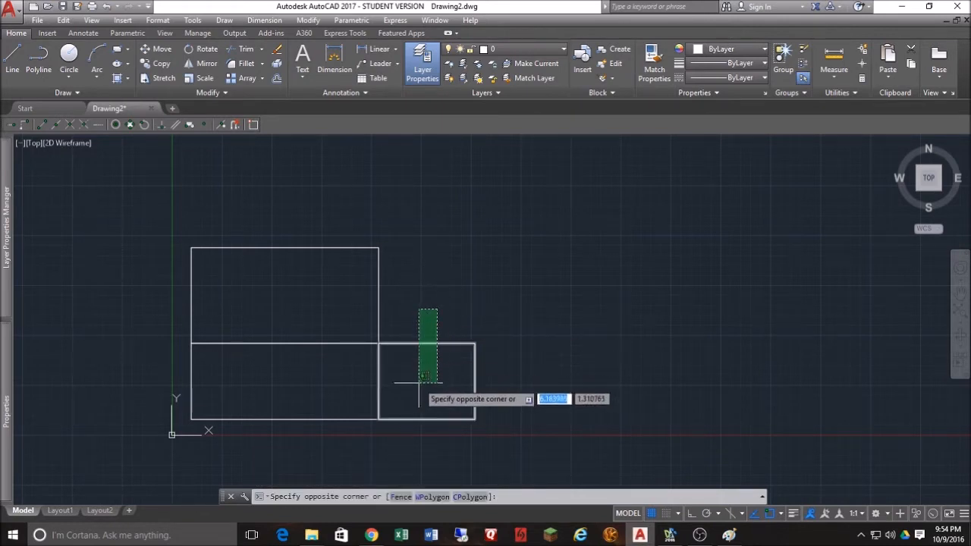
left_click(418, 382)
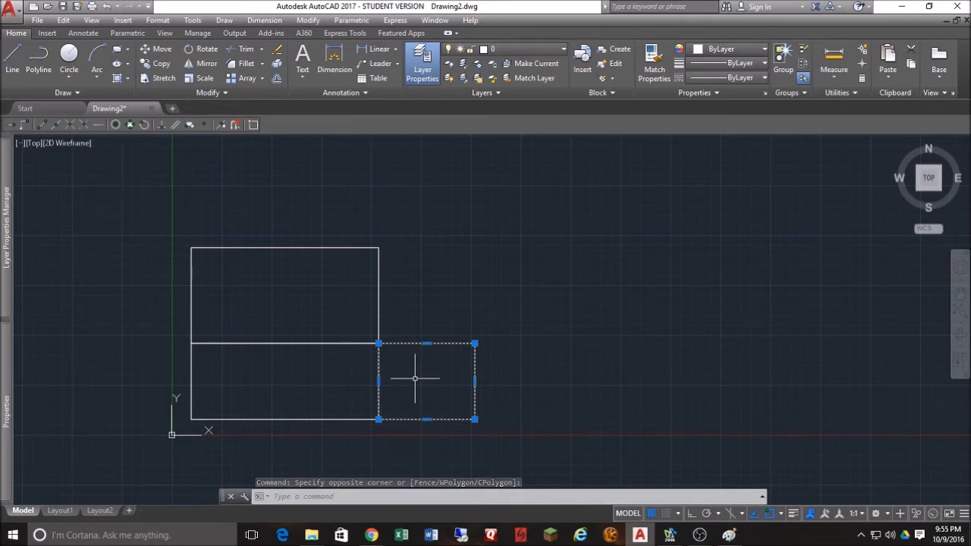
type("M")
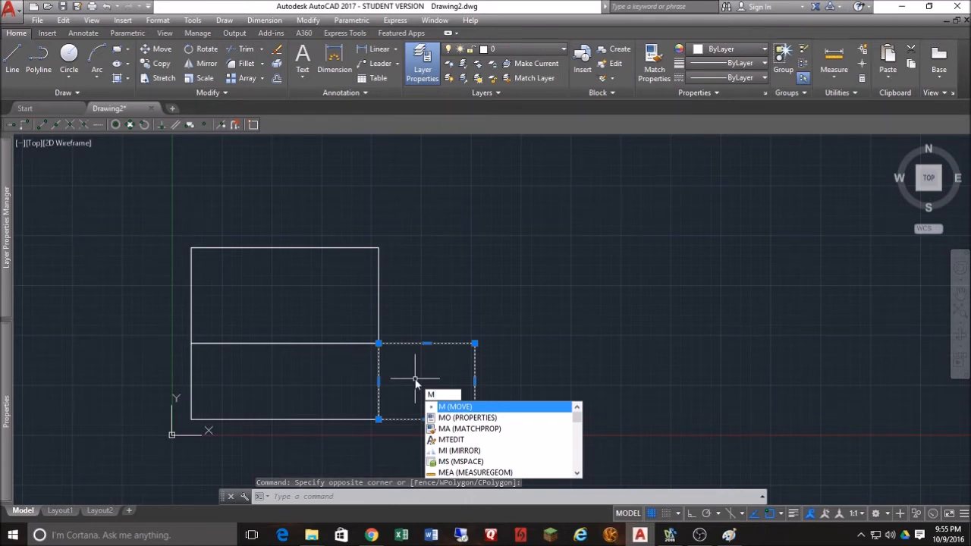
key("Return")
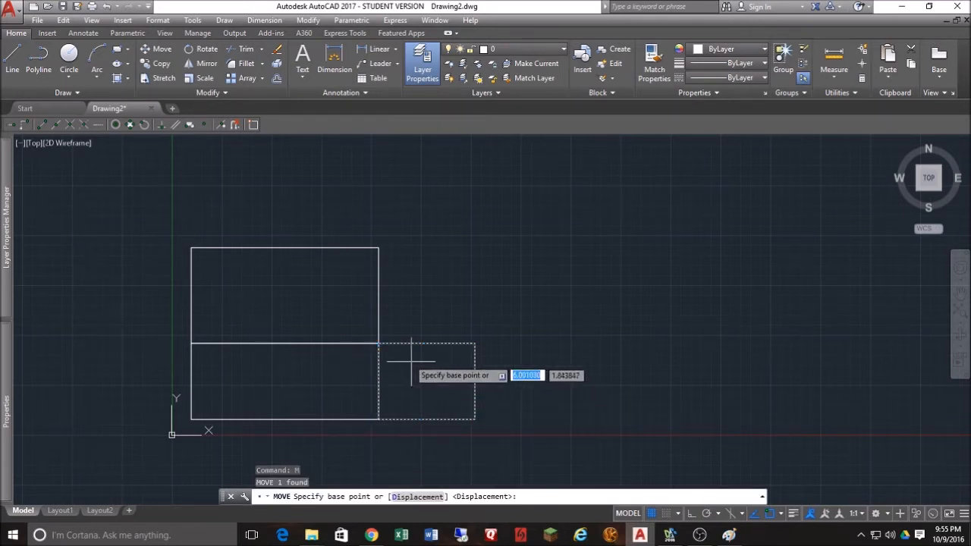
left_click(403, 285)
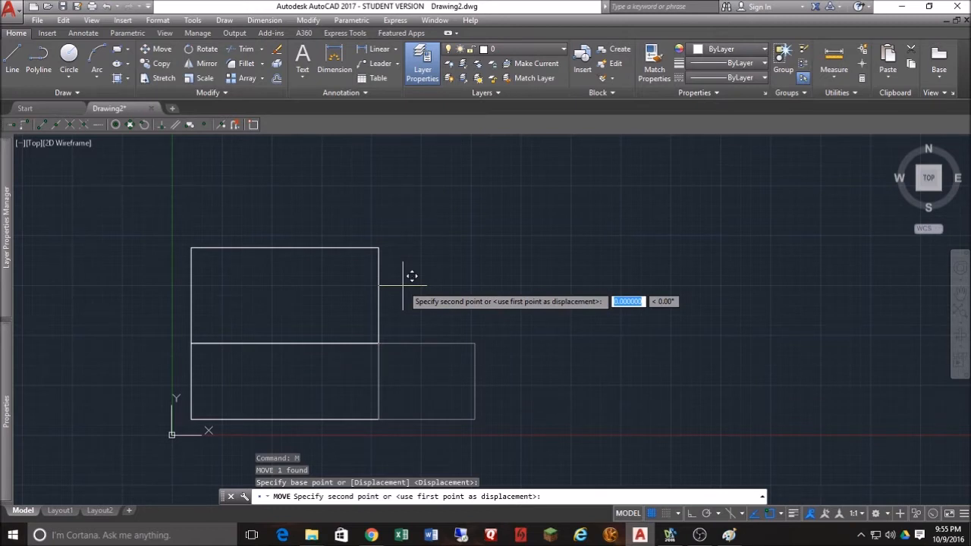
type("@")
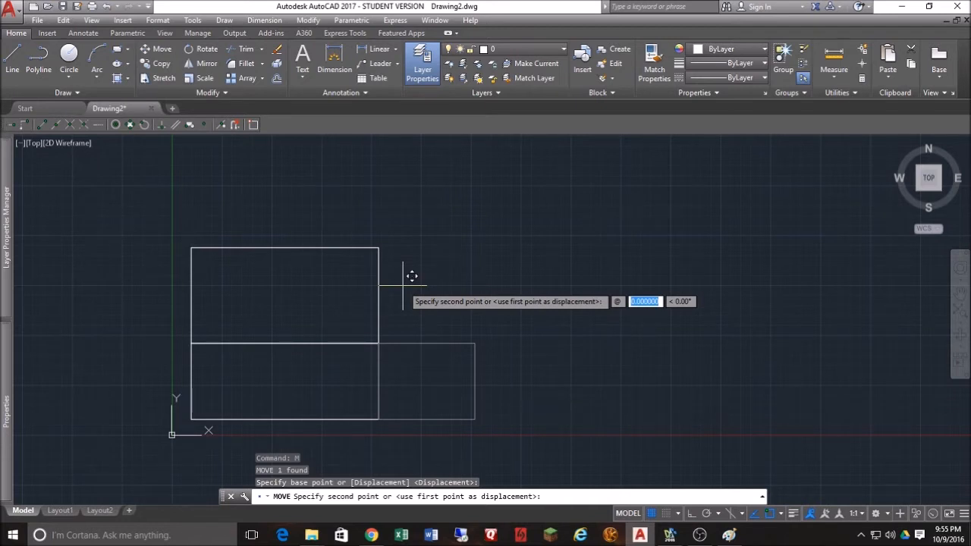
type("1")
key("Tab")
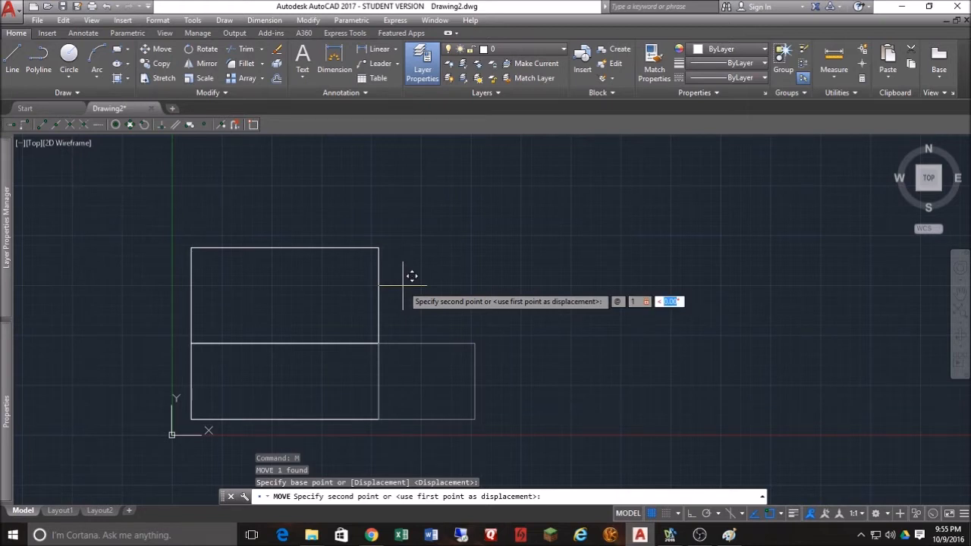
type("0")
key("Return")
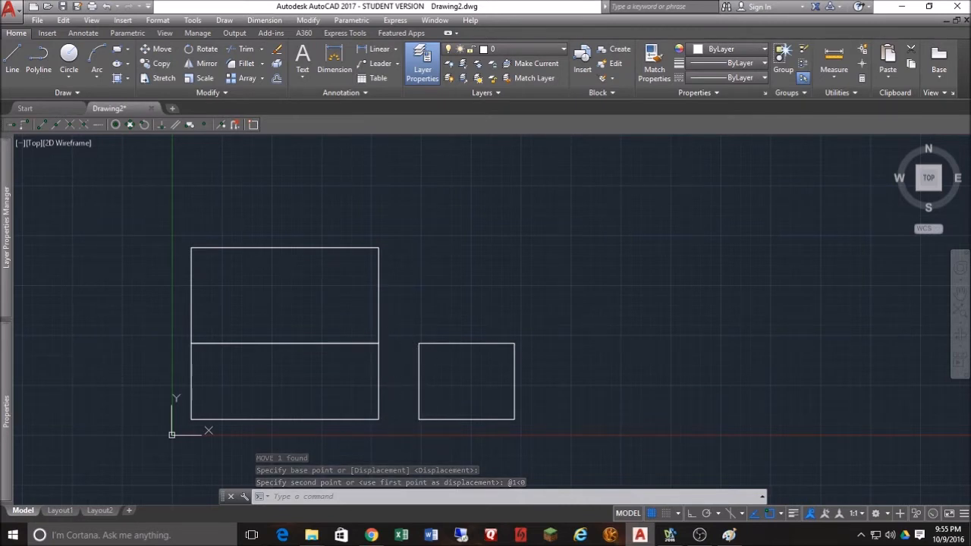
- Move the detached 2.4 by 1.9 rectangle a further 1 unit at 0°
left_click(440, 364)
left_click(408, 379)
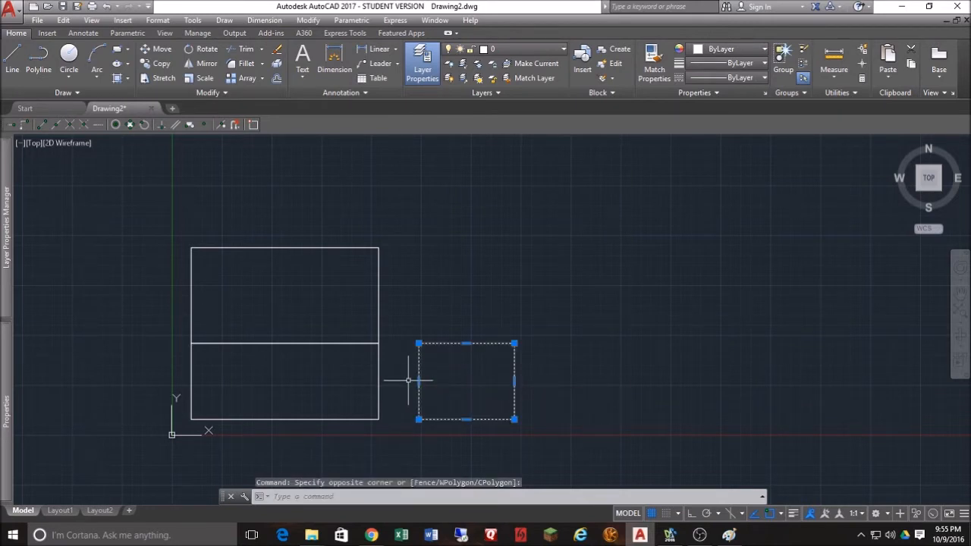
type("m")
key("Return")
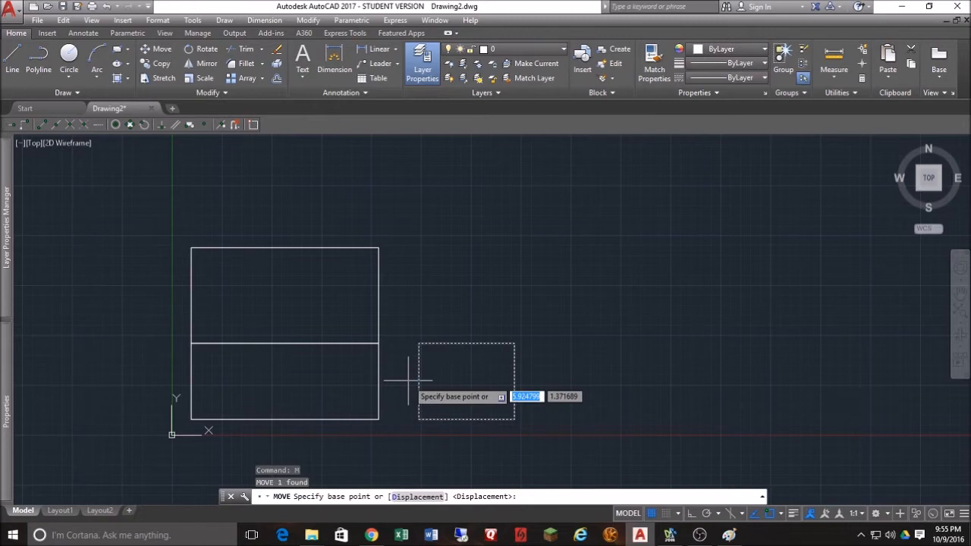
left_click(398, 317)
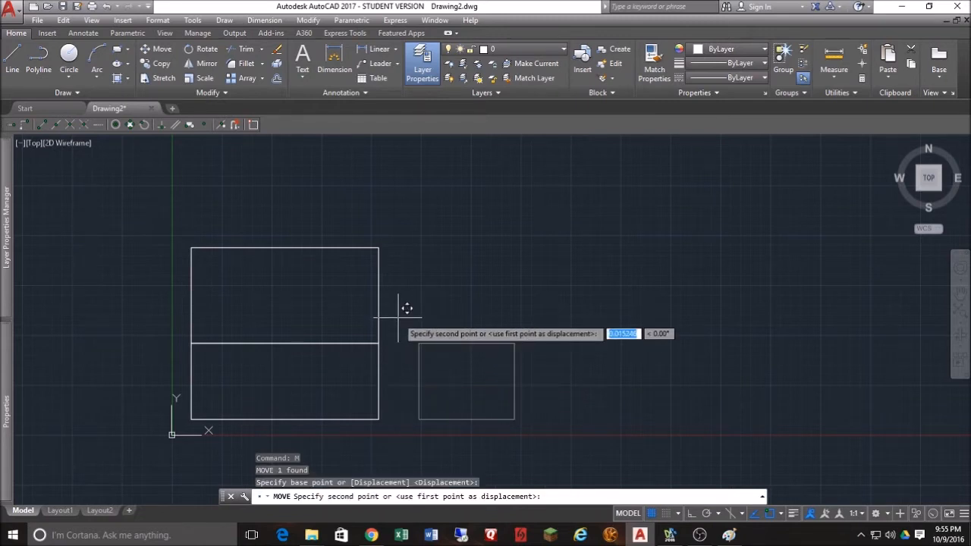
key("F8")
type("1")
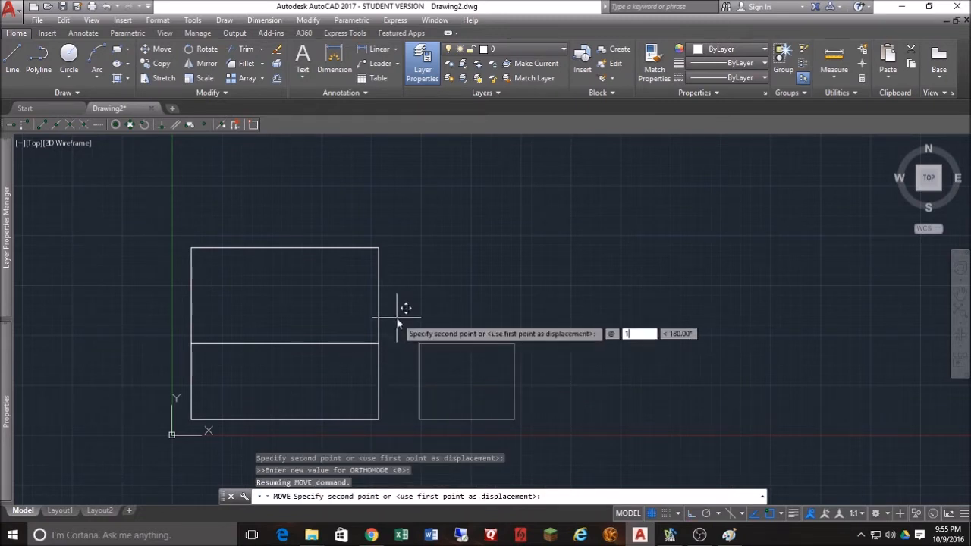
key("Tab")
type("0")
key("Return")
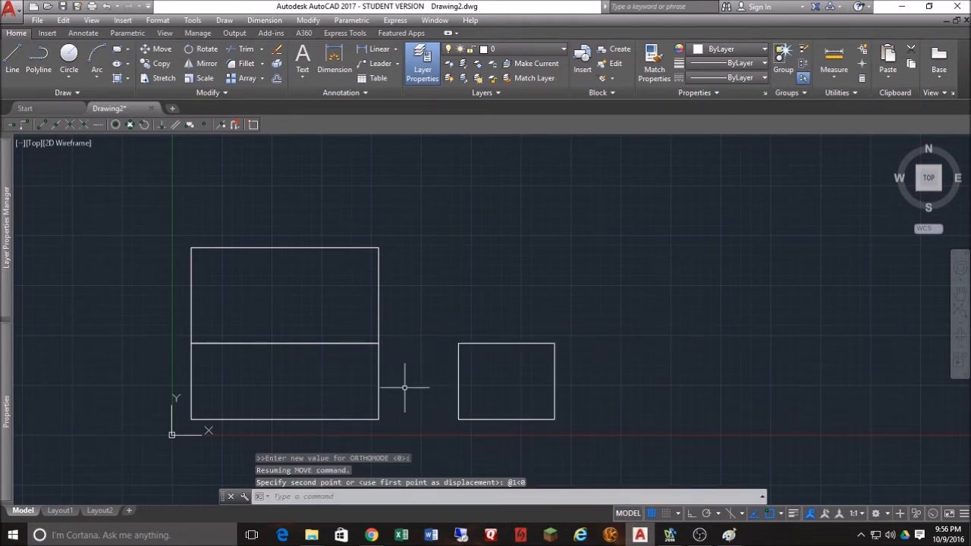
left_click(418, 245)
left_click(354, 271)
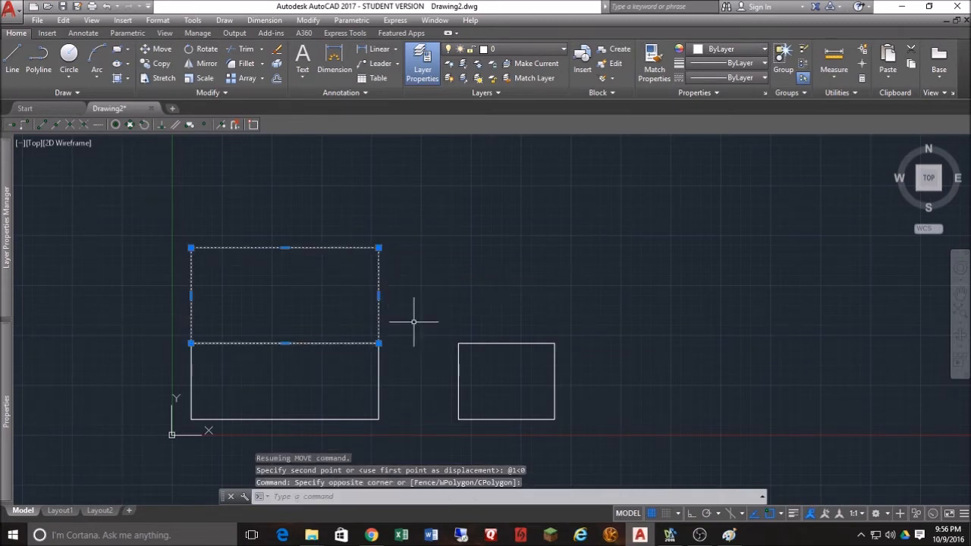
type("@2")
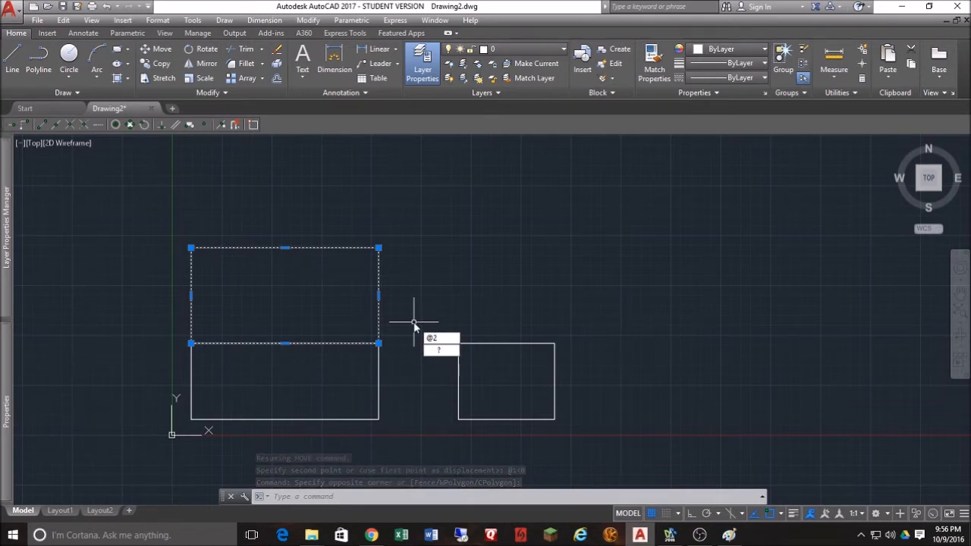
type("<")
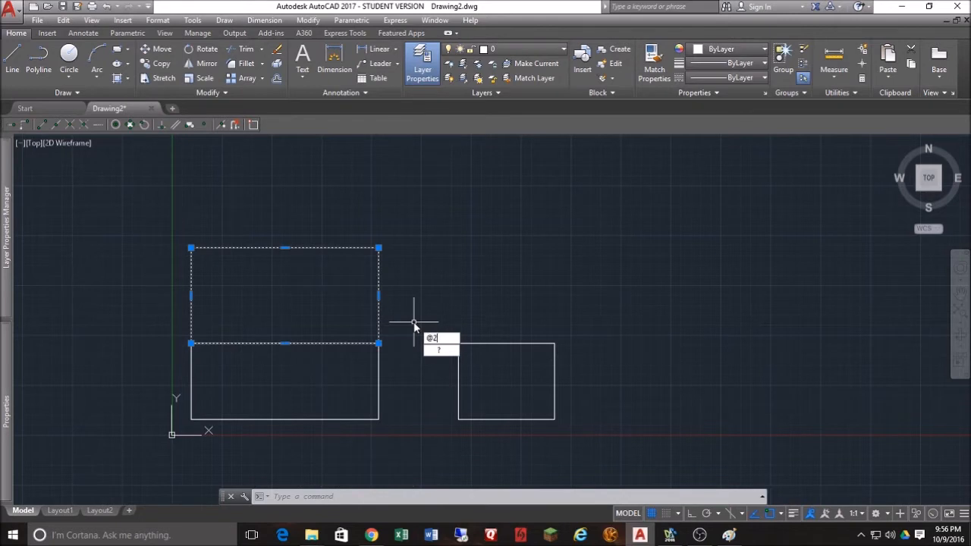
key("BackSpace")
key("BackSpace")
key("Escape")
- Move the upper 4.7 by 2.4 rectangle 2 units at 90°, away from the rectangle below it
left_click(422, 223)
left_click(352, 288)
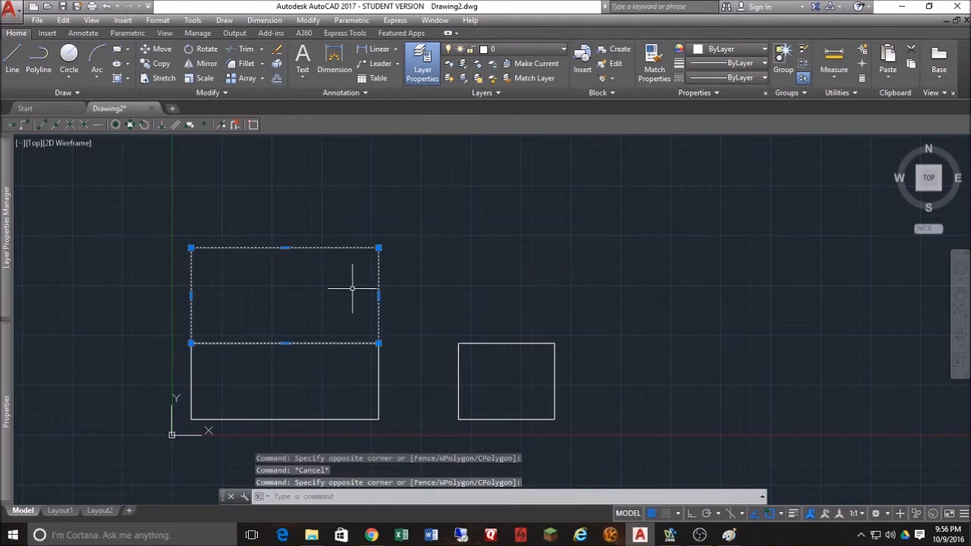
type("m")
key("Return")
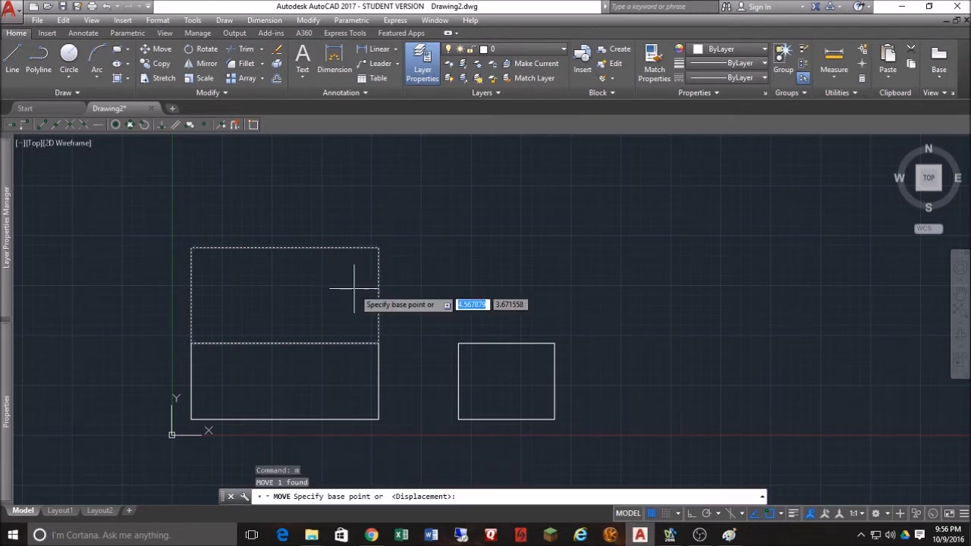
left_click(413, 321)
type("@")
type("2")
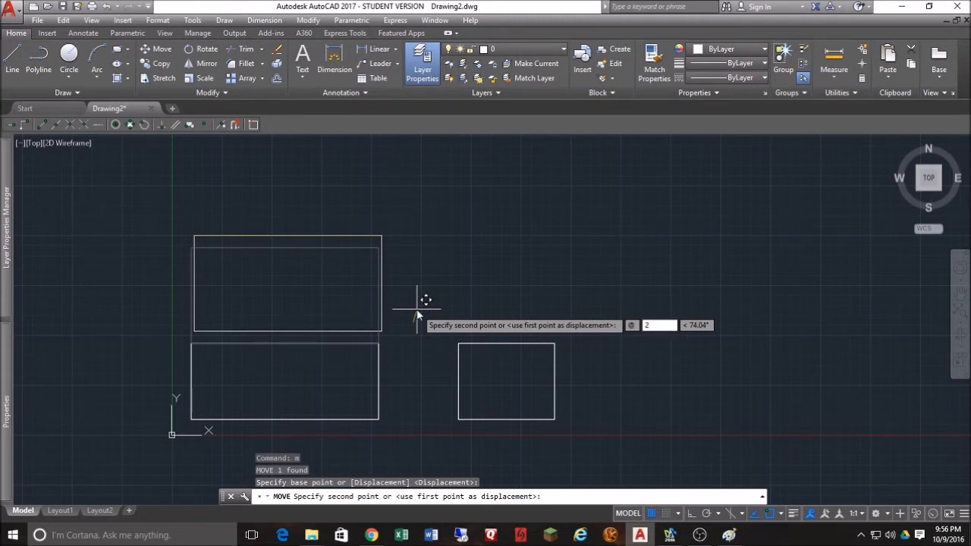
key("Tab")
type("0")
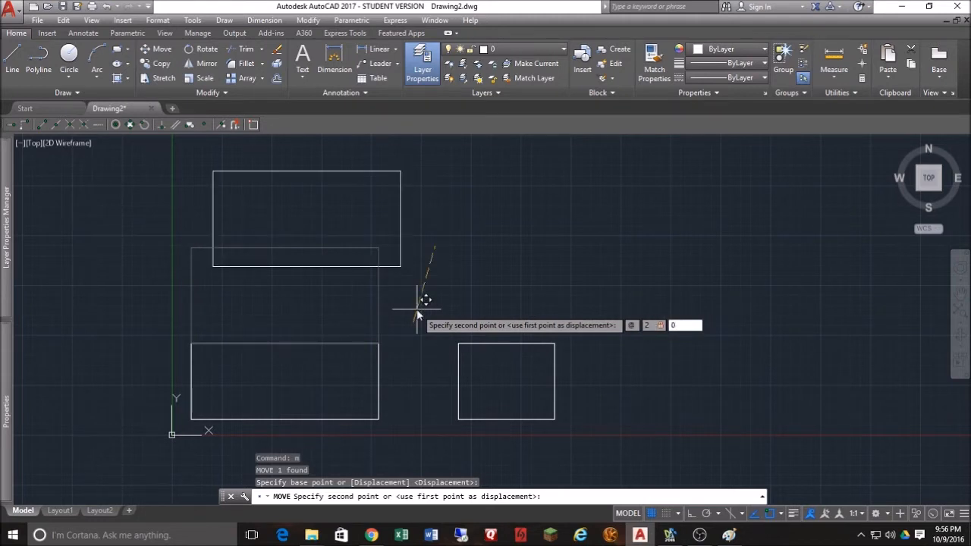
type("90")
key("Return")
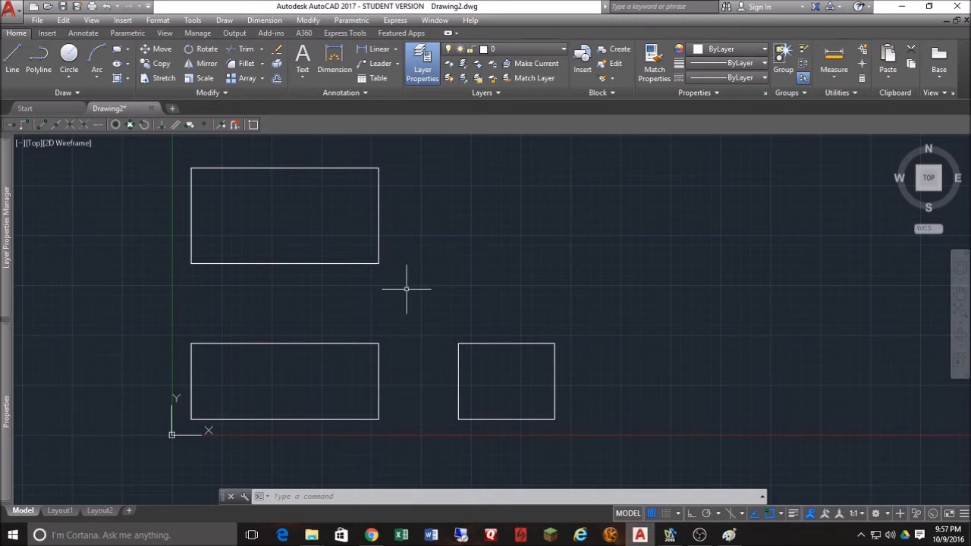
- Draw a 5-unit line at 45° from the apparent intersection of the upper rectangle's bottom edge and the small rectangle's left edge
left_click(12, 61)
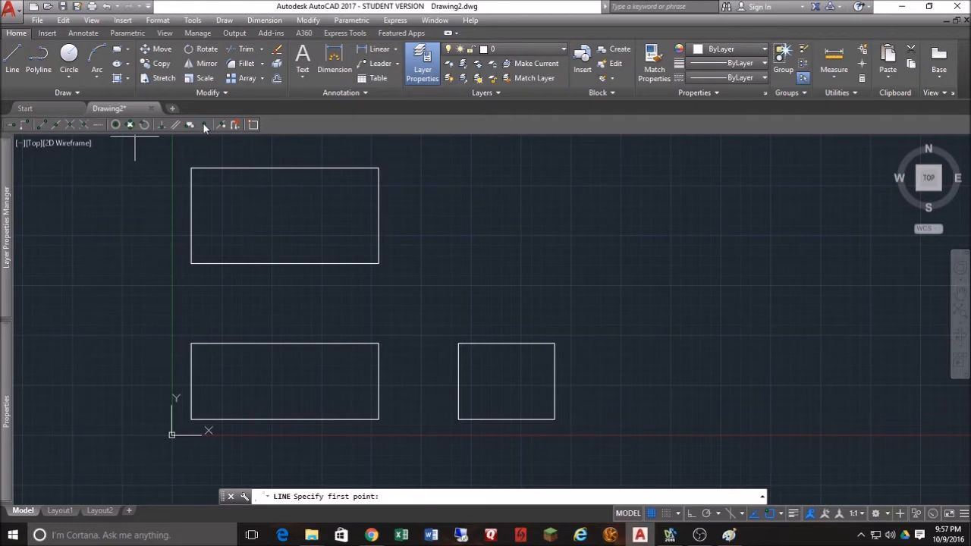
left_click(85, 126)
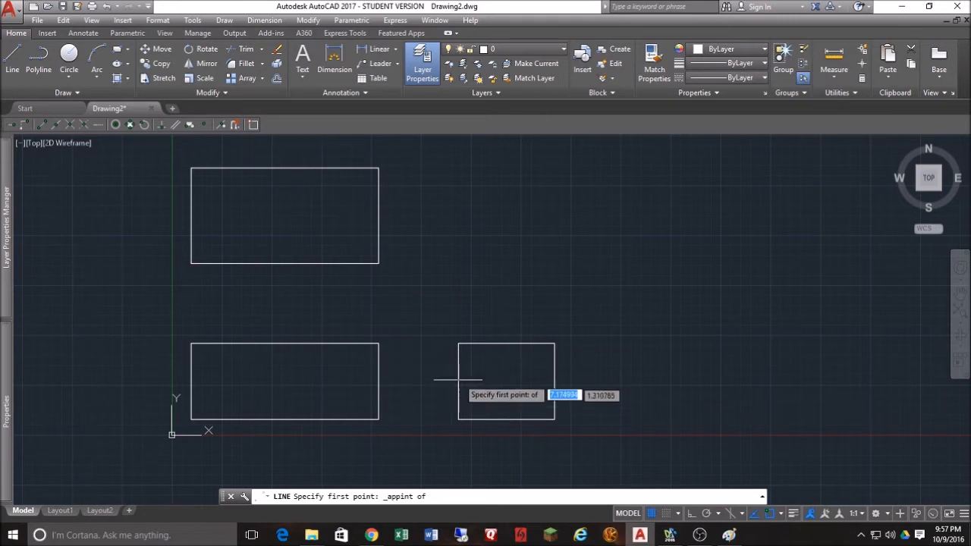
left_click(327, 264)
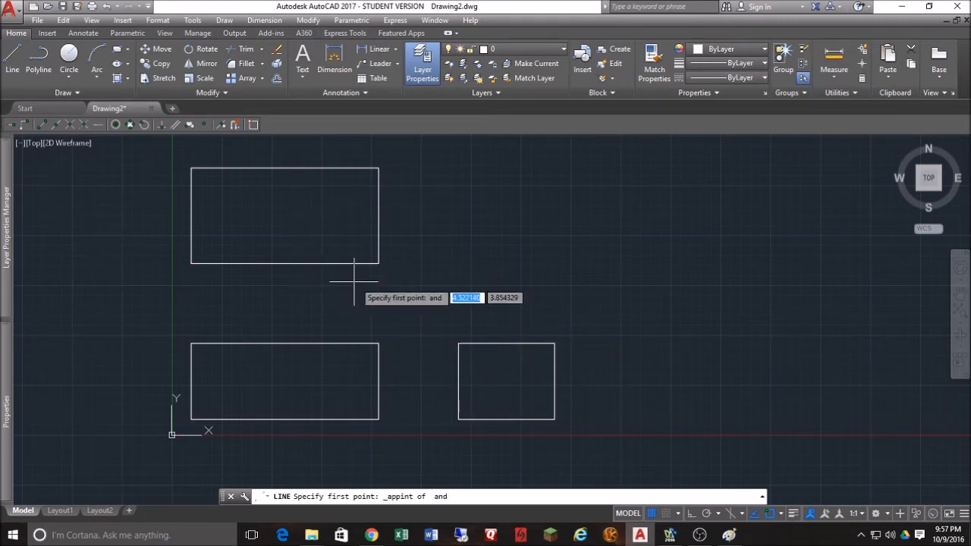
left_click(457, 374)
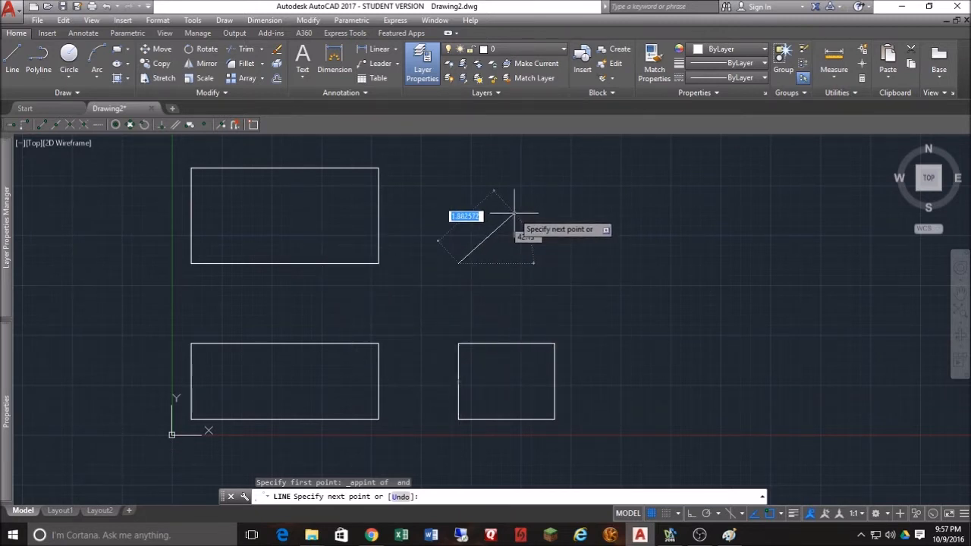
key("F8")
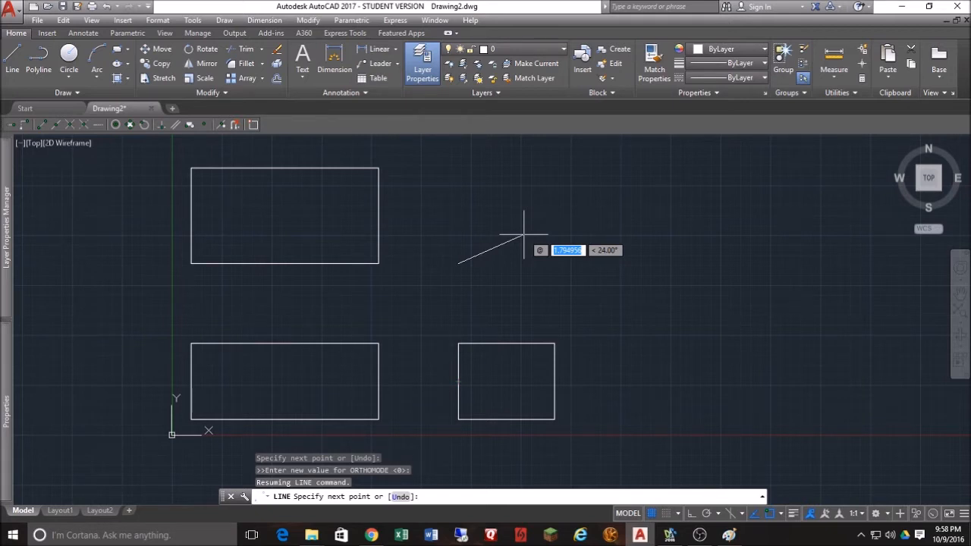
type("5")
key("Tab")
type("4")
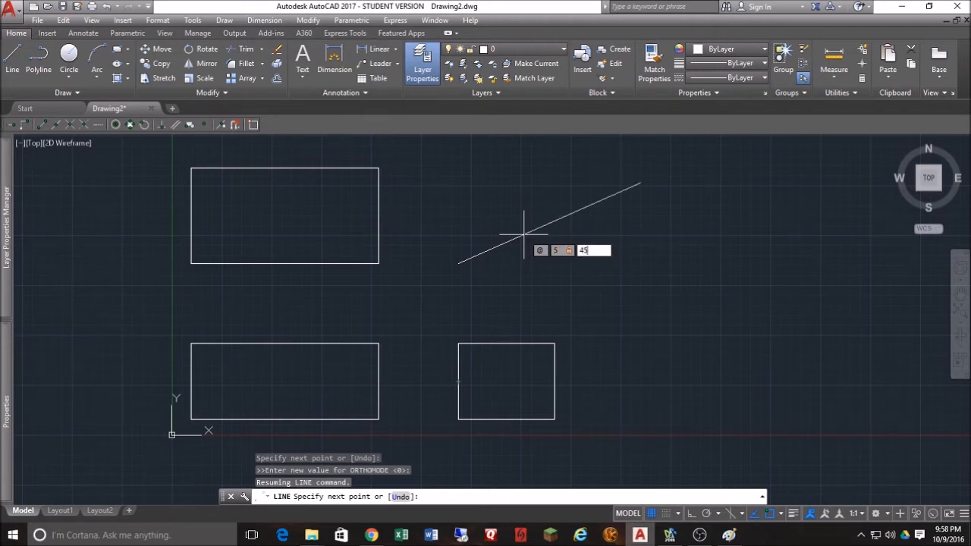
key("Return")
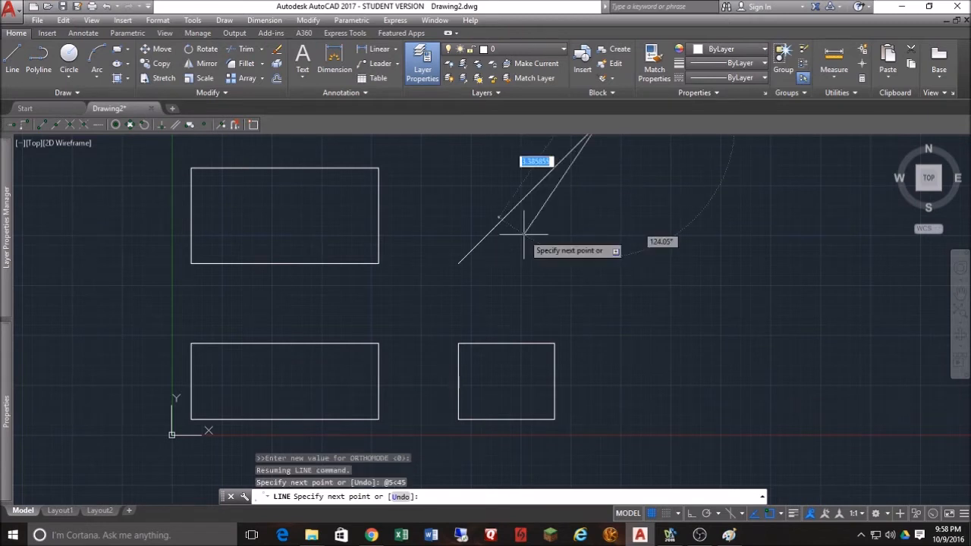
key("Escape")
- Explode all three view rectangles into separate lines
mouse_move(542, 237)
middle_mouse_down()
mouse_move(479, 299)
mouse_move(491, 256)
middle_mouse_up()
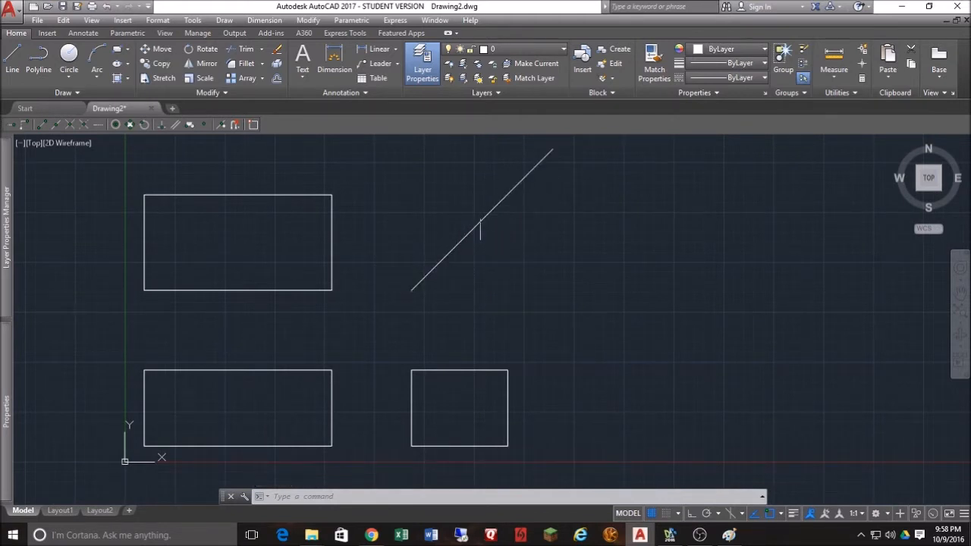
middle_click_drag(503, 289, 558, 267)
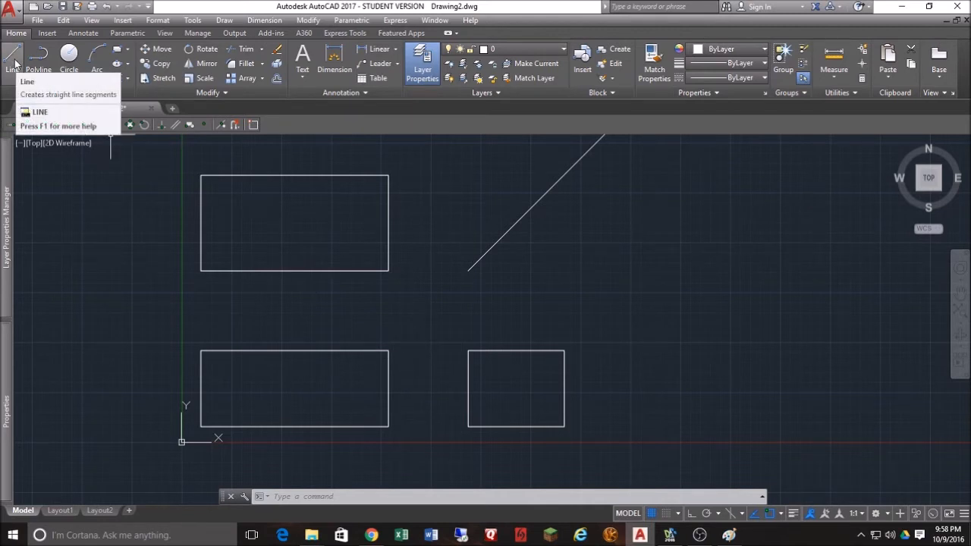
key("Escape")
left_click(437, 226)
left_click(342, 381)
left_click(519, 330)
left_click(431, 384)
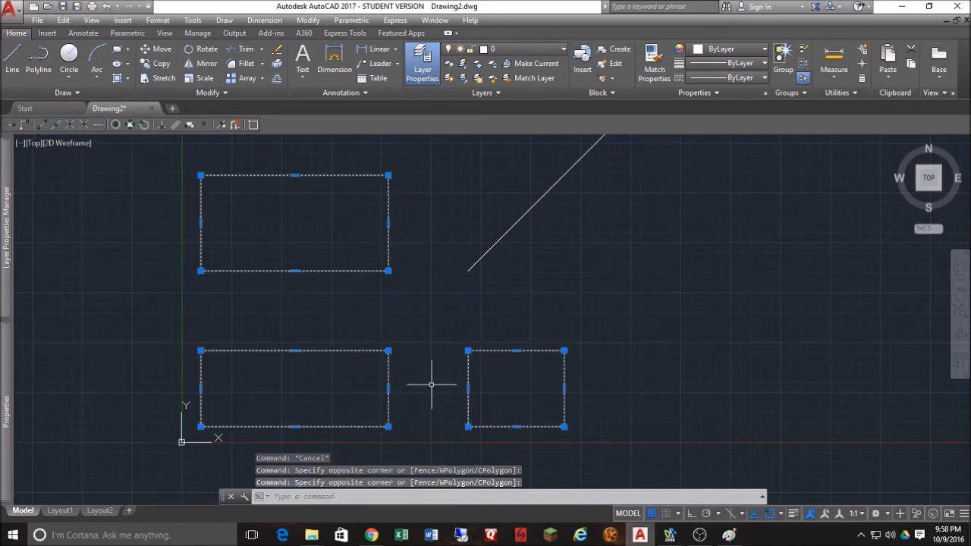
type("EXPLO")
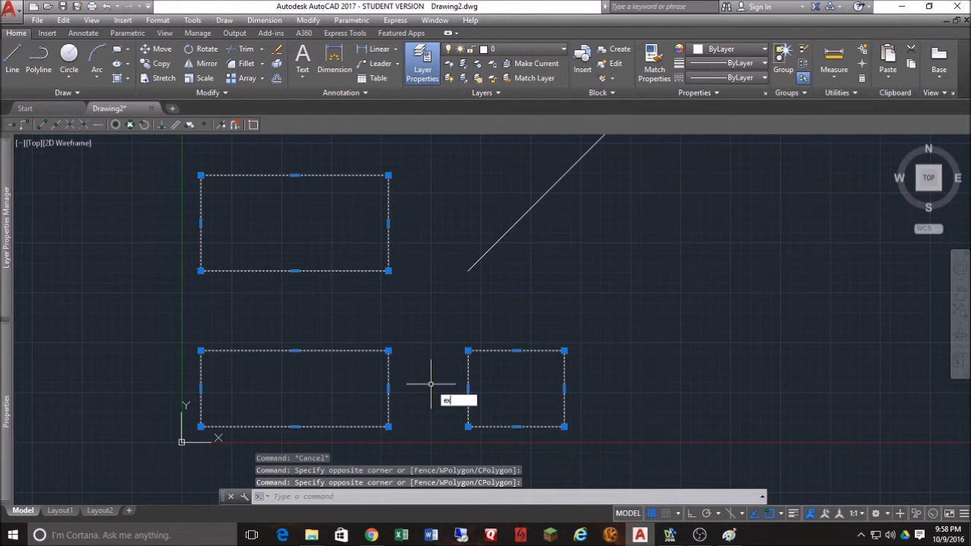
type("DE")
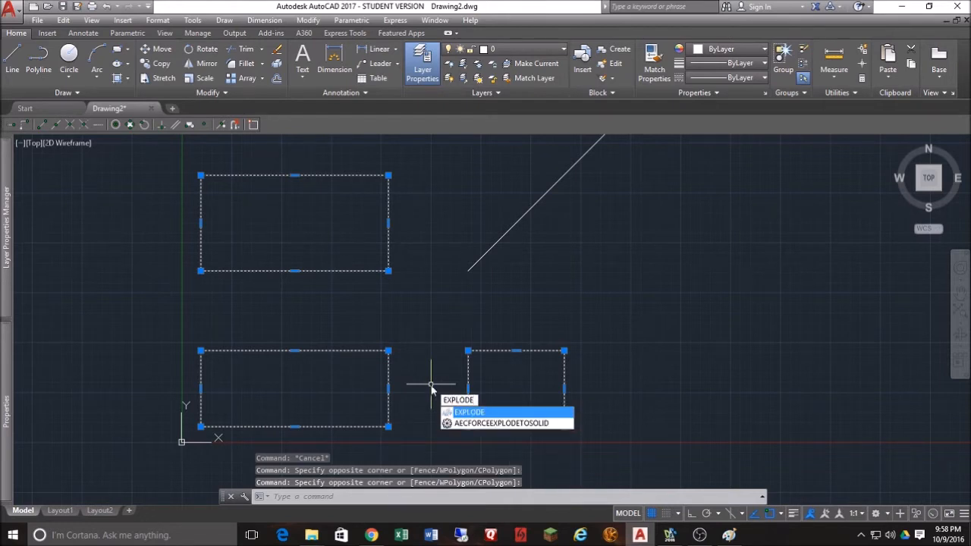
key("Return")
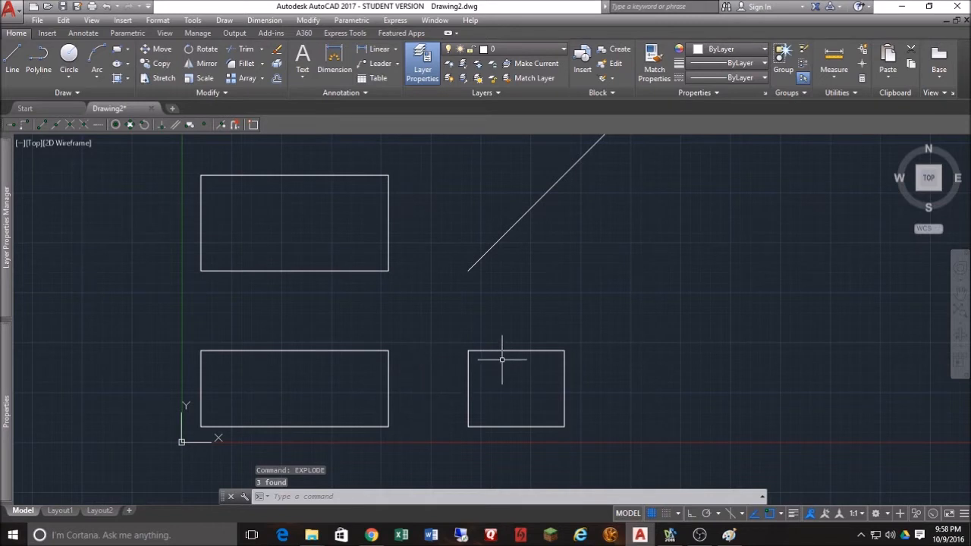
- Check that the small rectangle's left edge can be selected on its own, and clear the selection
left_click(465, 370)
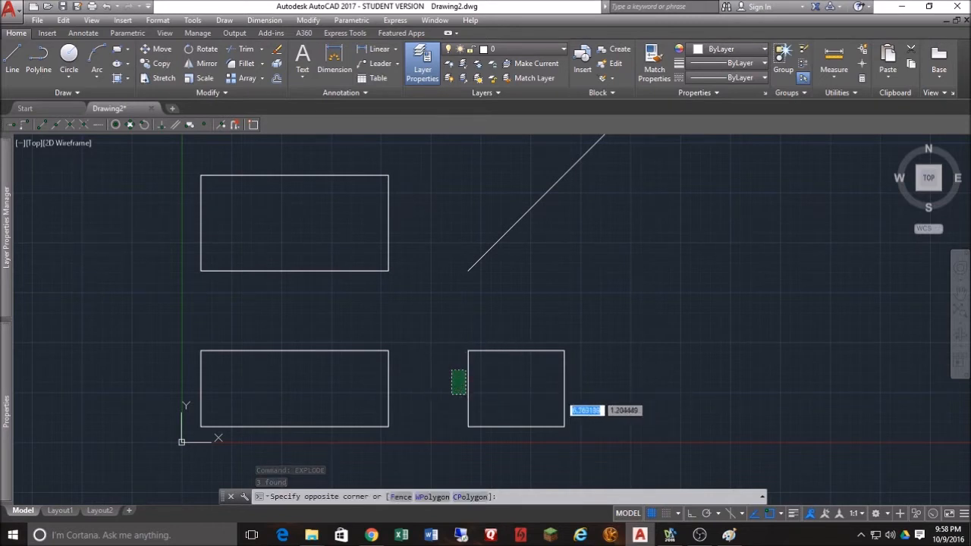
left_click(463, 390)
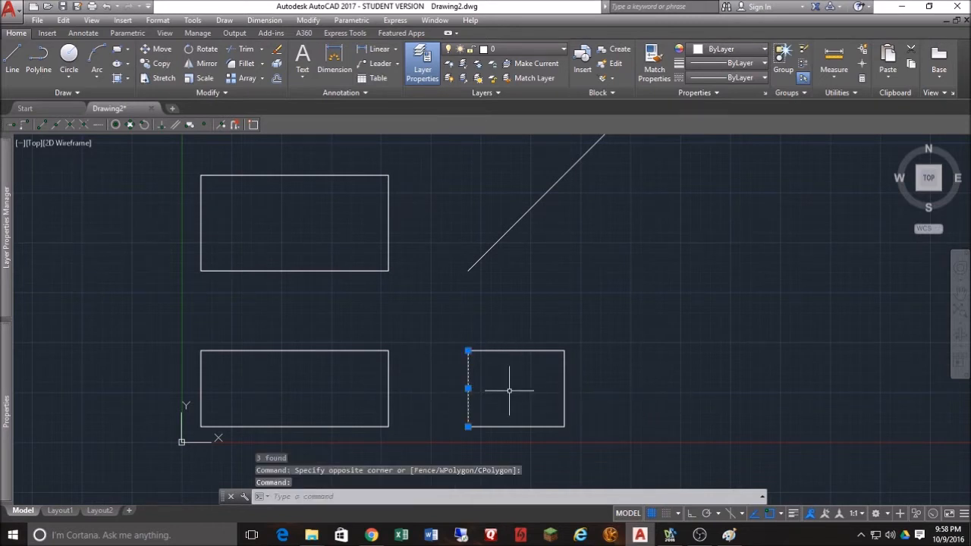
key("Escape")
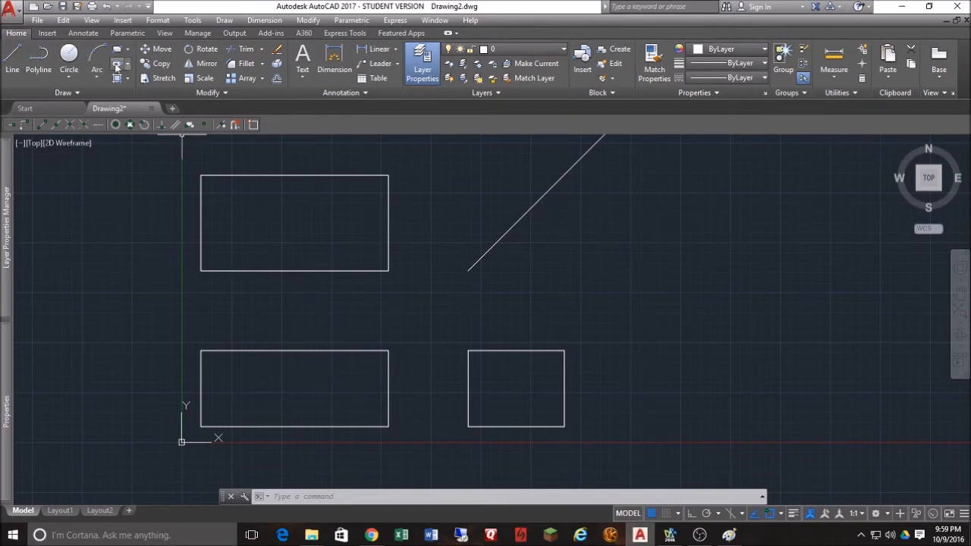
- Offset the left edge of the lower-left rectangle 1.12 units inward
left_click(277, 81)
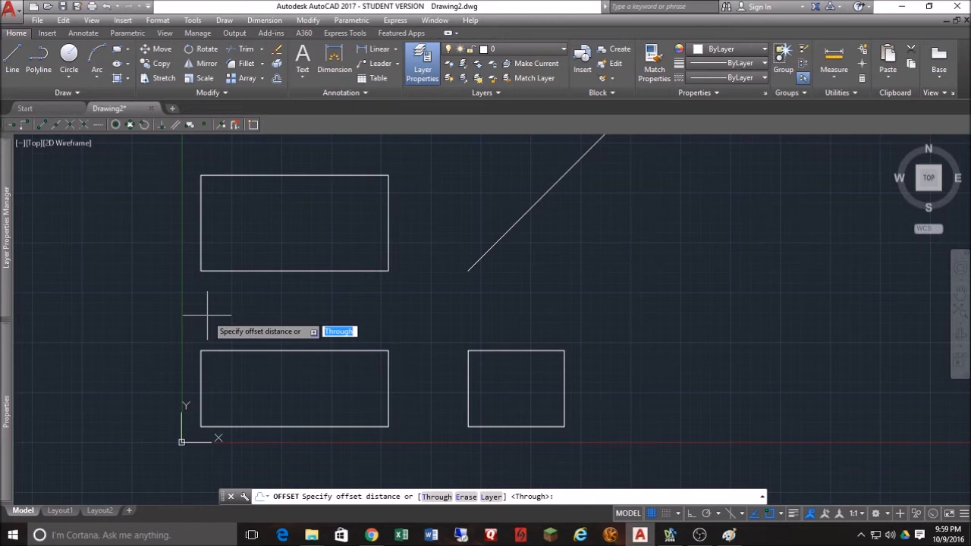
type("1")
key("Return")
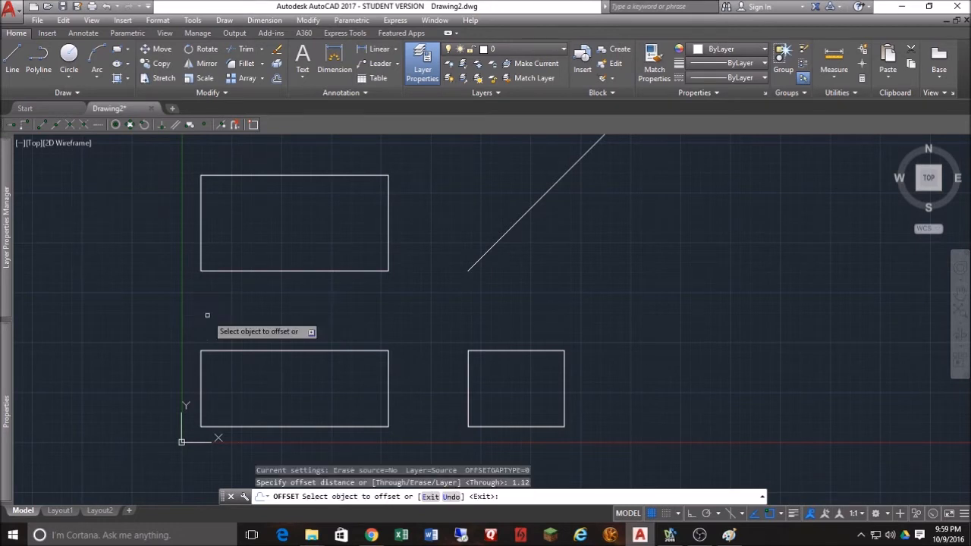
left_click(201, 374)
left_click(227, 378)
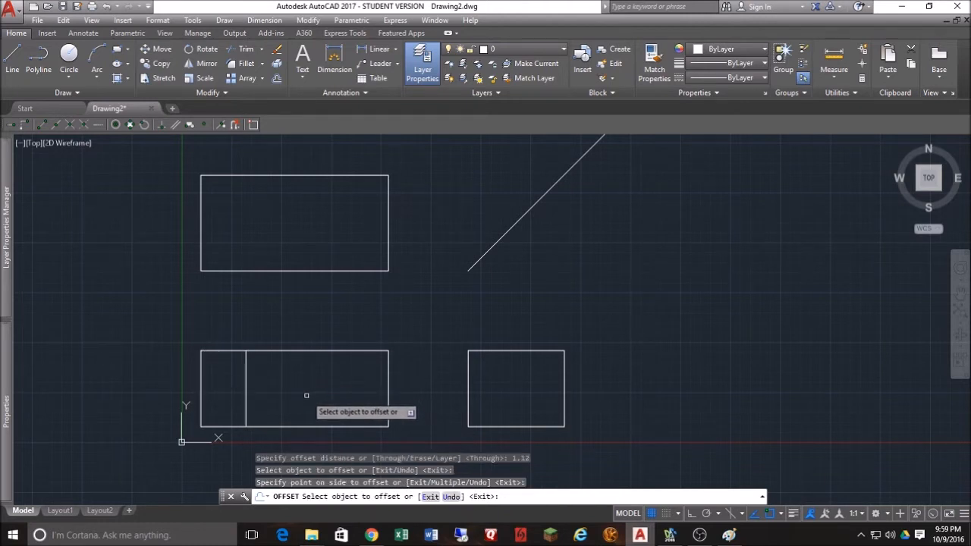
key("Return")
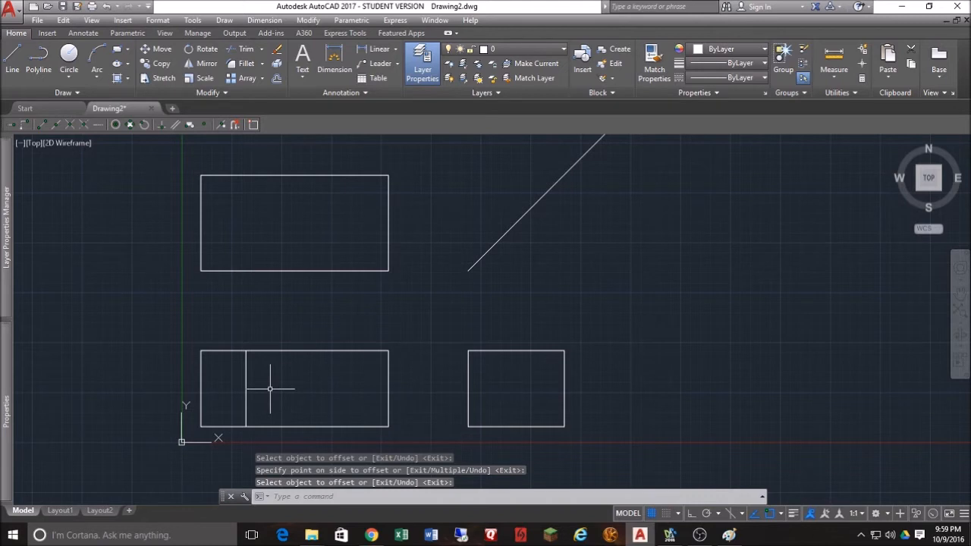
- Offset the inner vertical line of the lower-left rectangle 1.38 units to the right
key("Return")
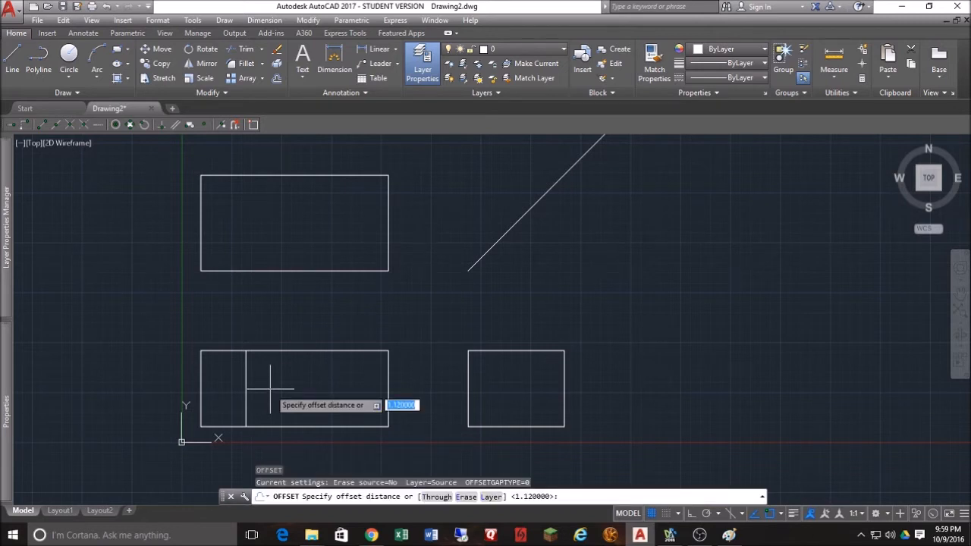
type("1")
type(".38")
key("Return")
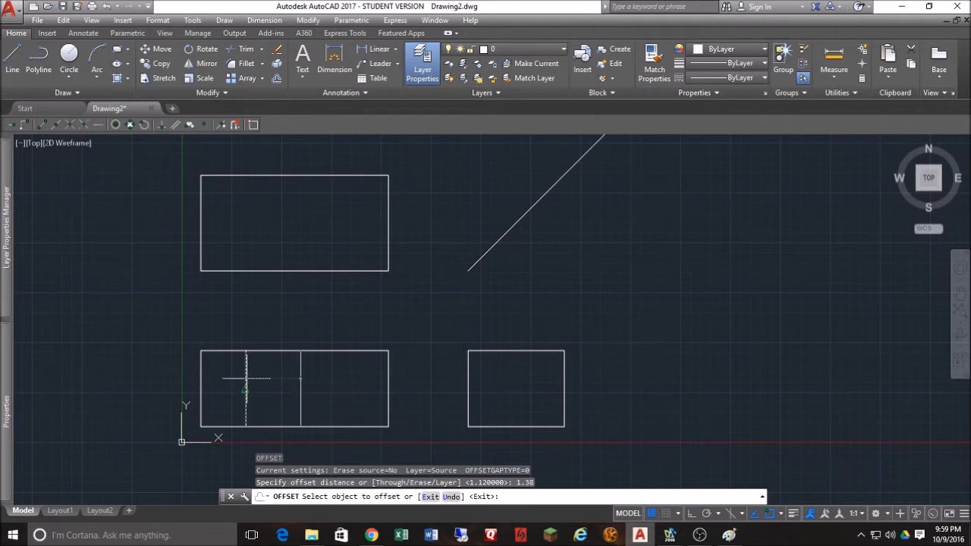
left_click(246, 379)
left_click(306, 424)
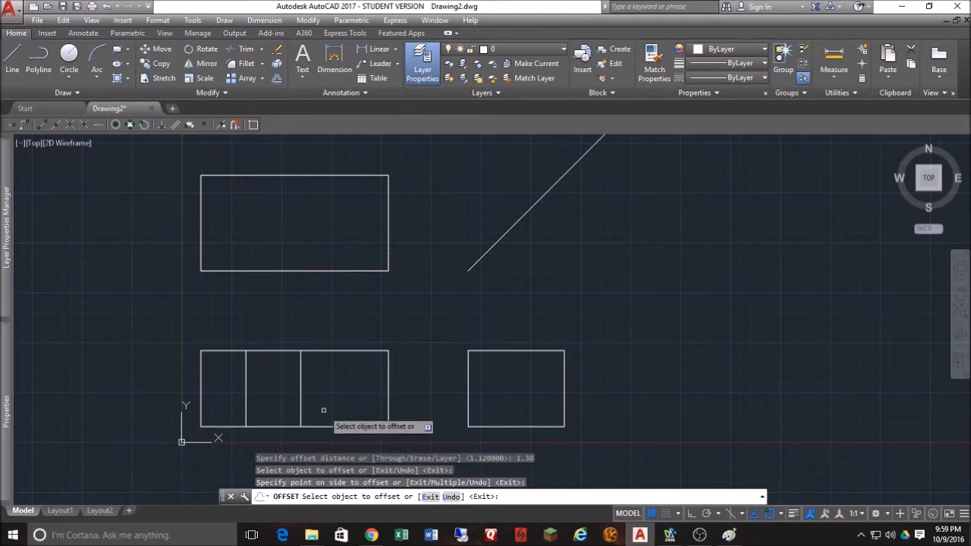
key("Return")
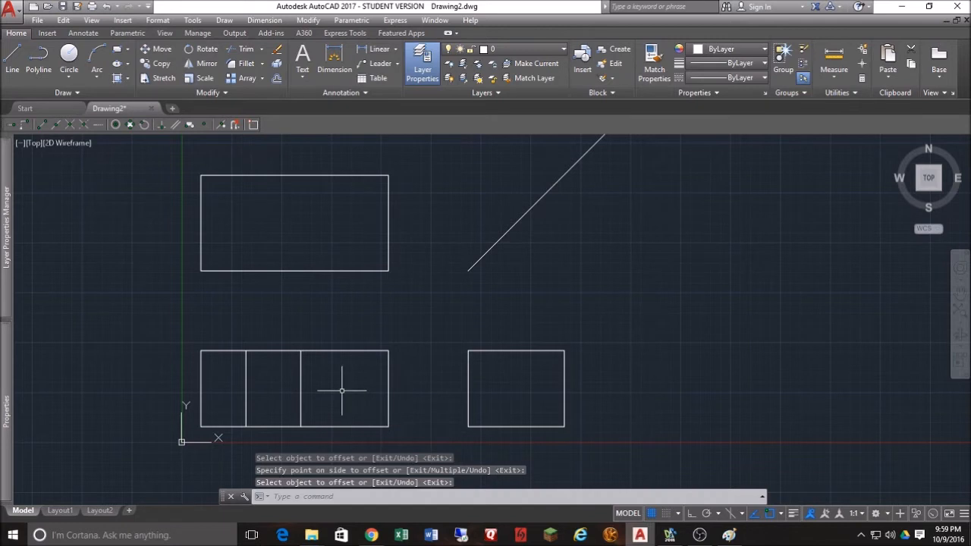
- Offset the right edge of the lower-left rectangle 0.76 units inward
key("Return")
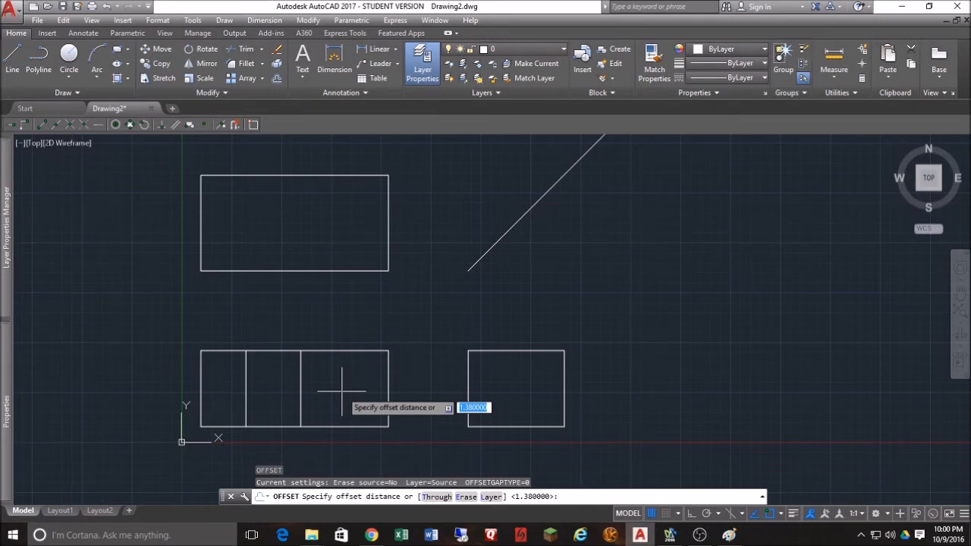
type(".76")
key("Return")
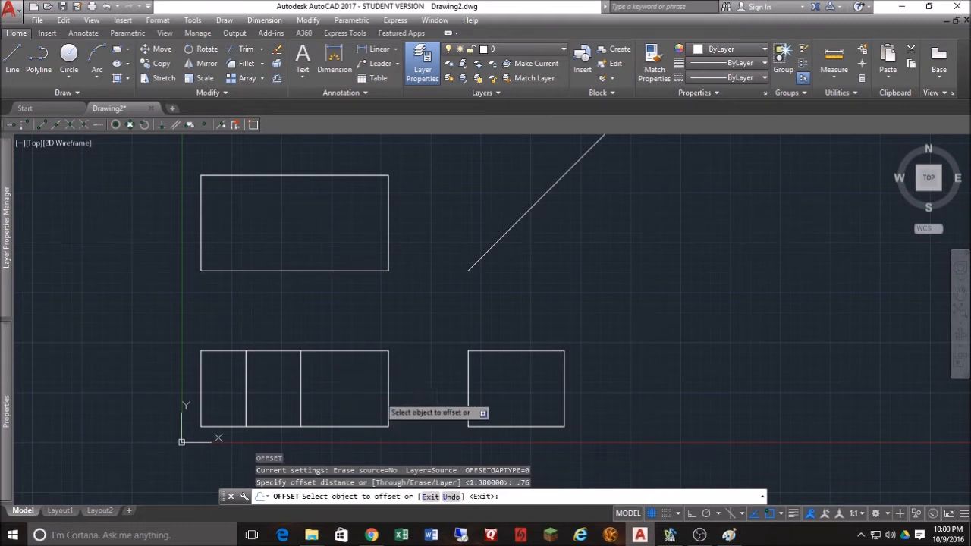
left_click(390, 372)
left_click(377, 378)
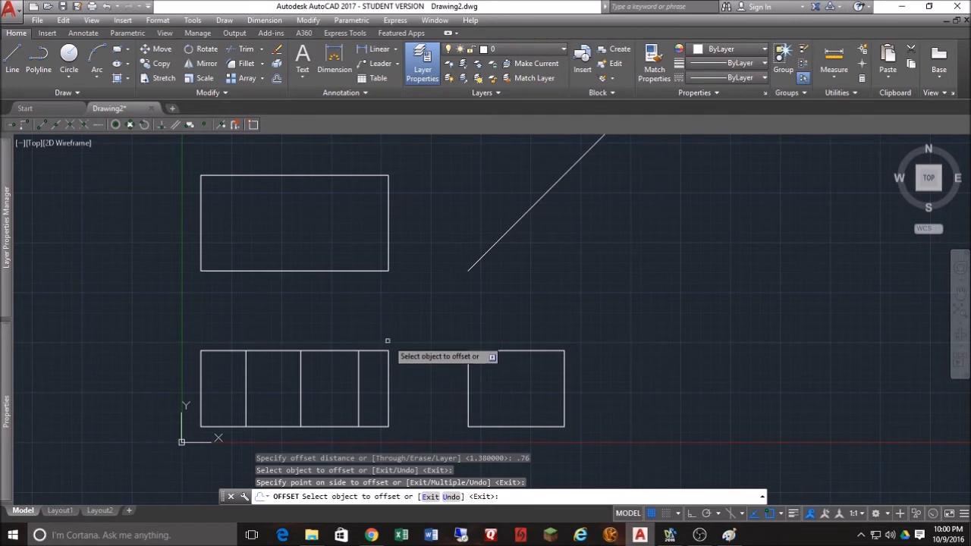
key("Return")
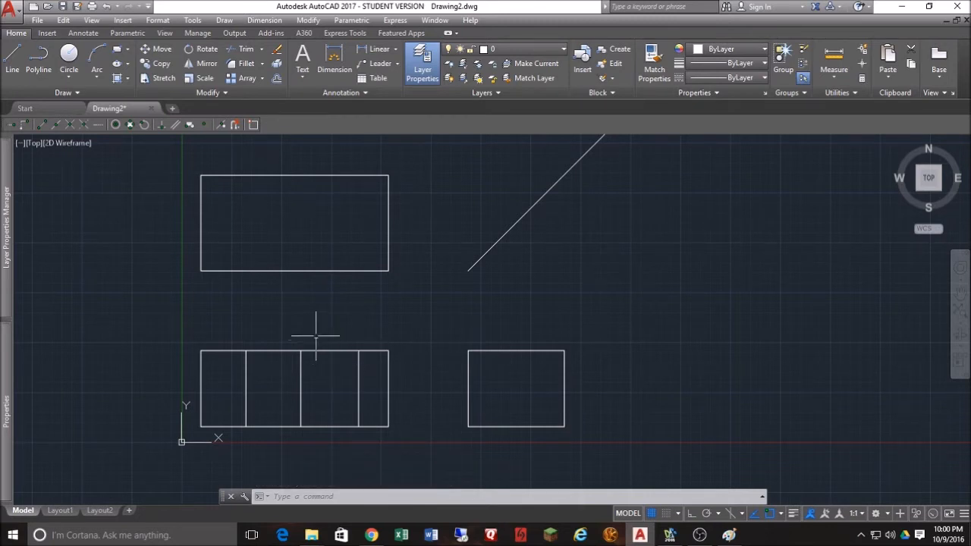
- Offset the bottom edge of the lower-left rectangle 1.12 units upward
left_click(278, 78)
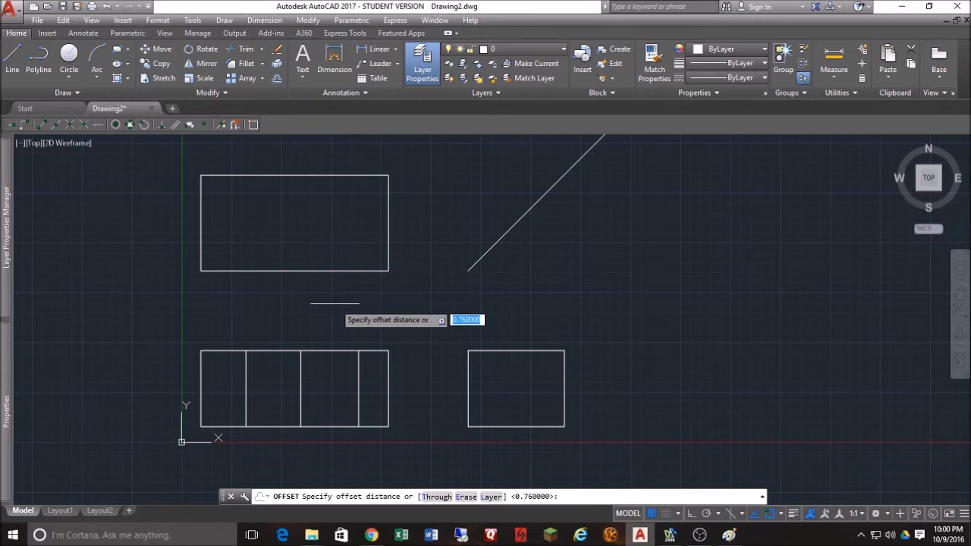
type("1")
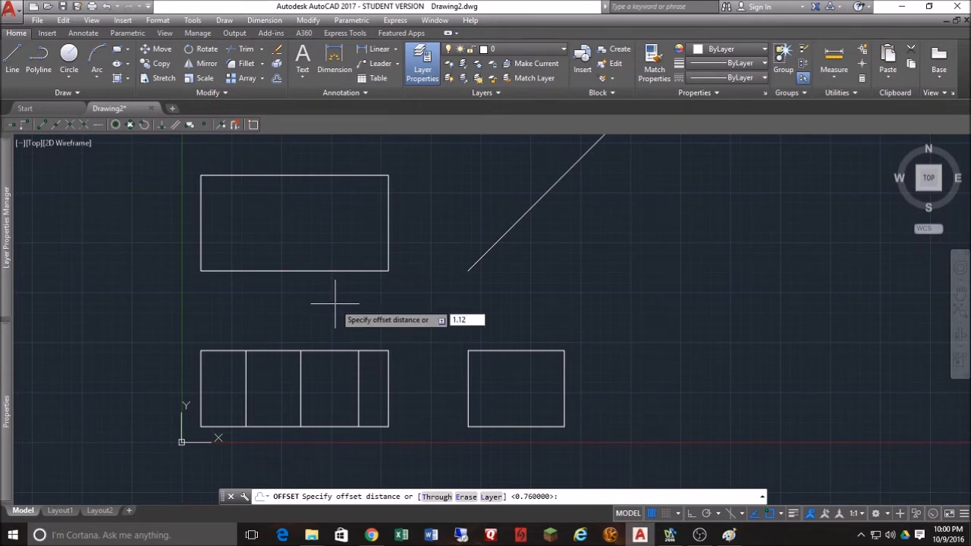
type(".12")
key("Return")
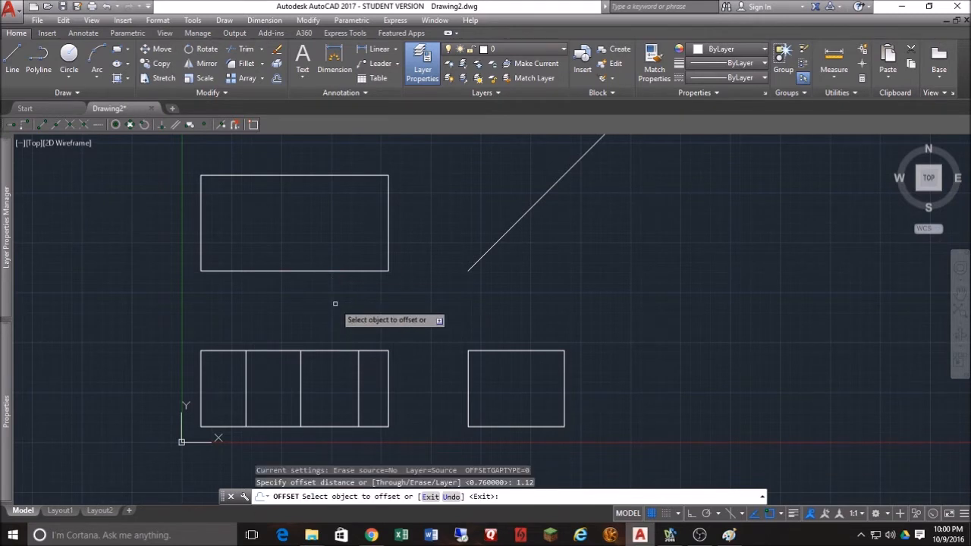
left_click(348, 426)
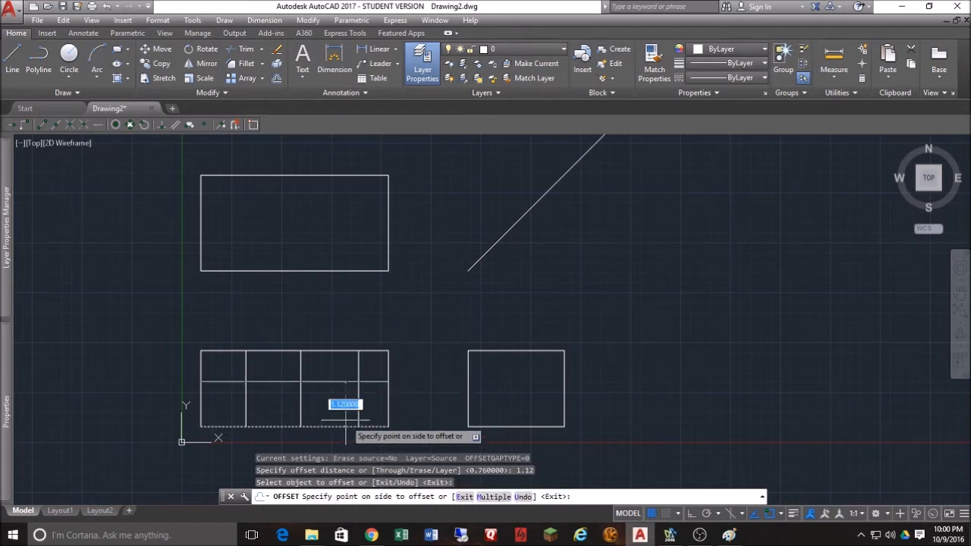
left_click(346, 411)
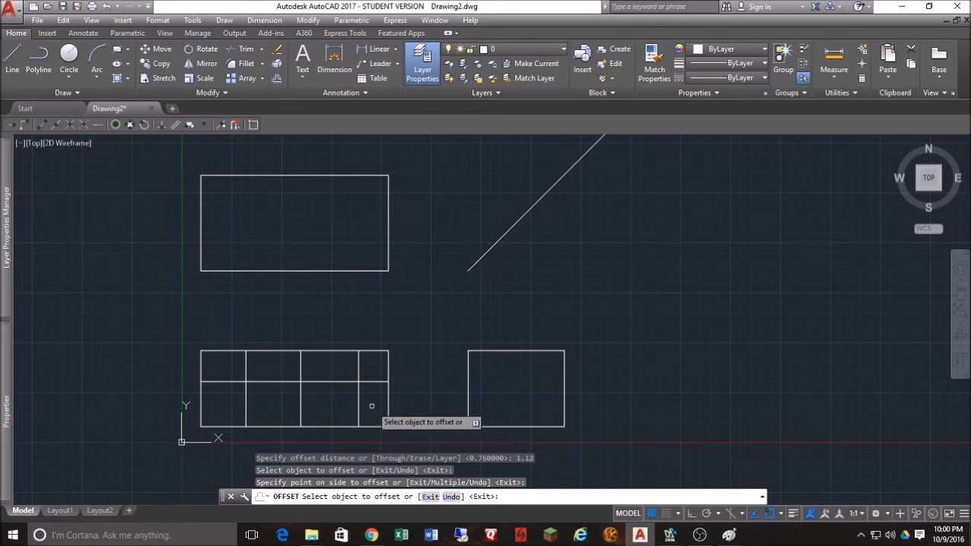
key("Return")
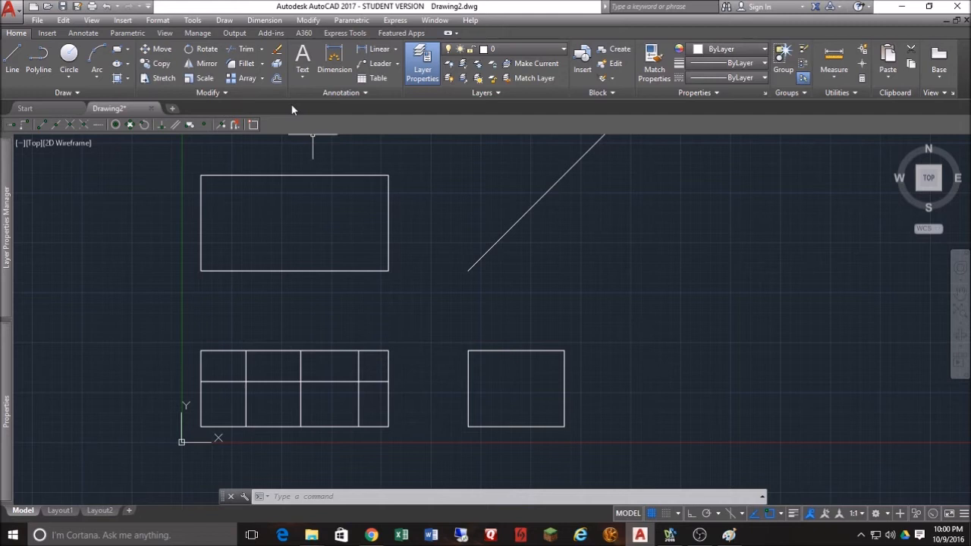
- Try trimming the left end of the front view's interior horizontal line and the rightmost interior vertical's lower part, and undo the trim
left_click(233, 53)
left_click(394, 328)
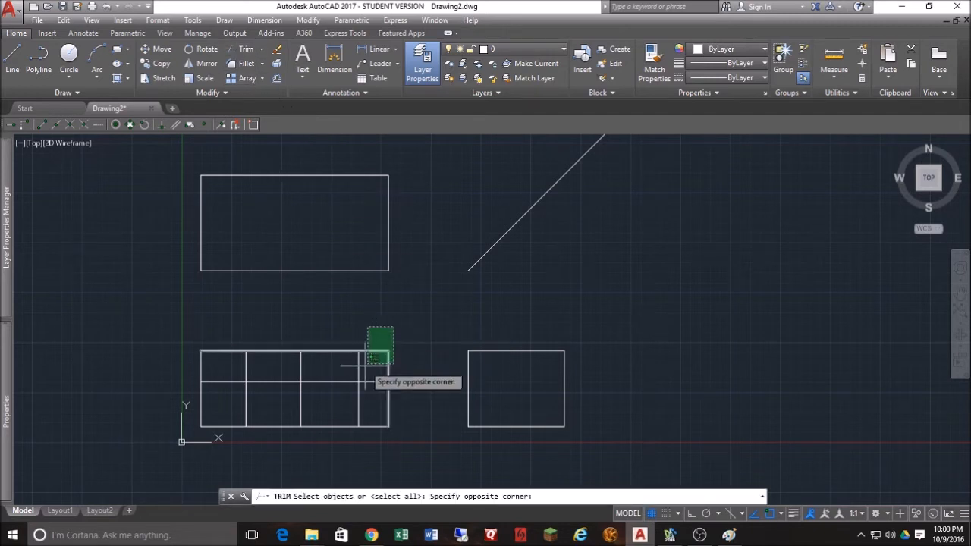
left_click(229, 398)
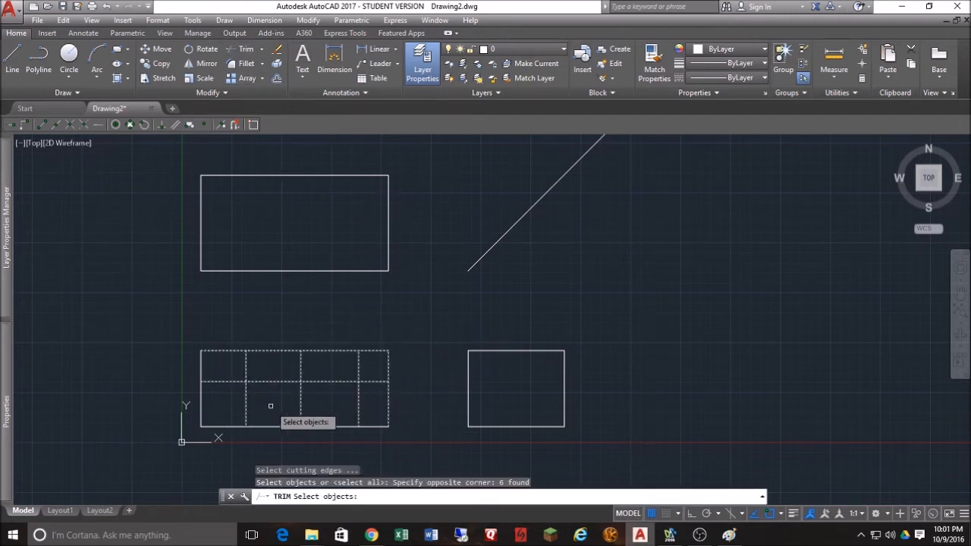
key("Return")
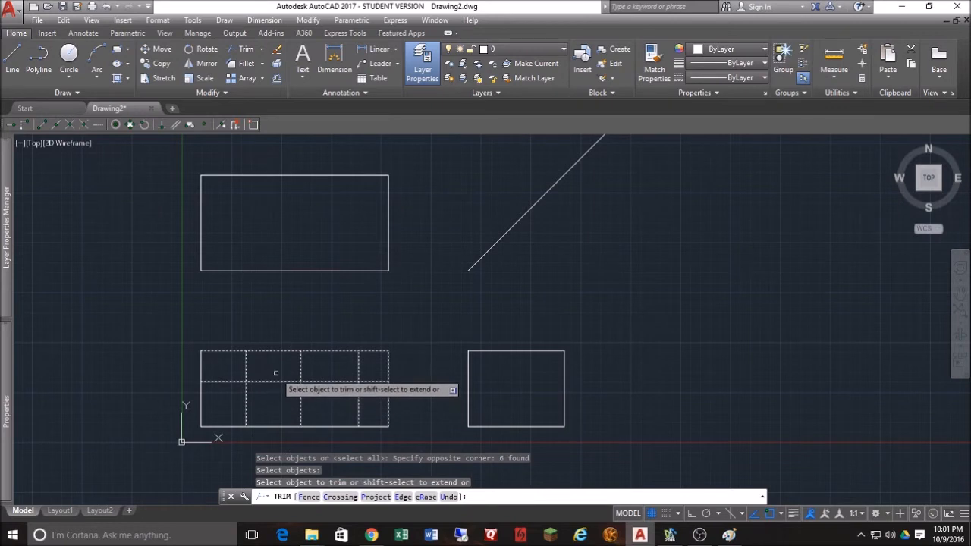
left_click(227, 381)
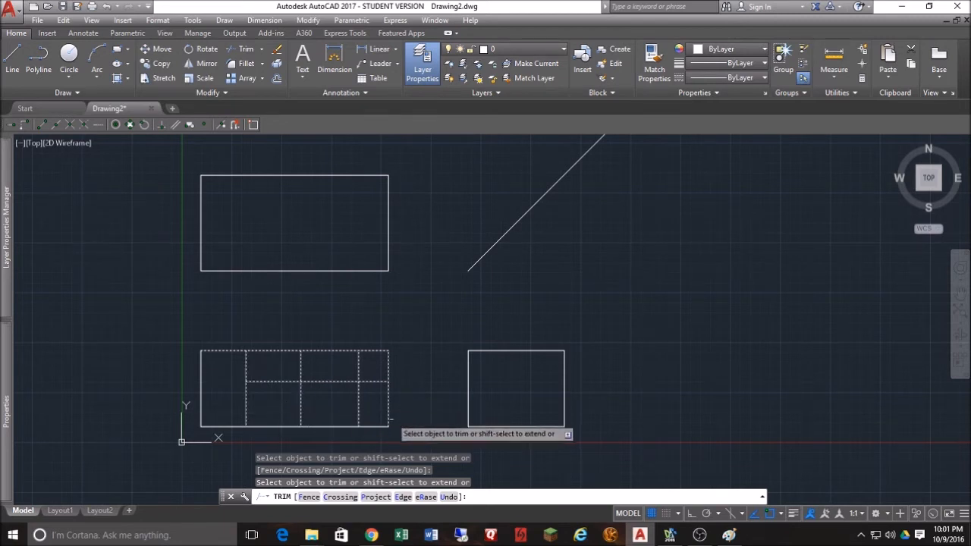
left_click(359, 406)
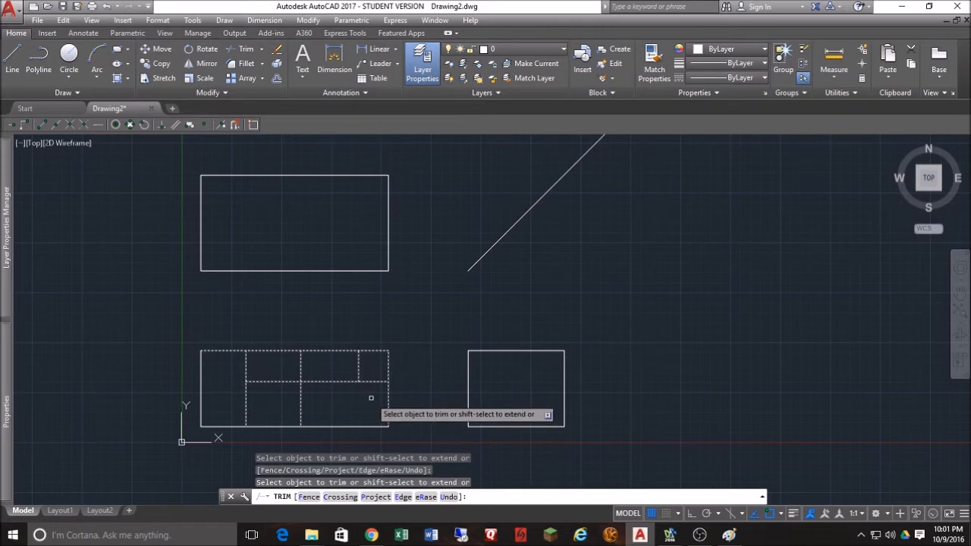
key("Escape")
left_click(106, 6)
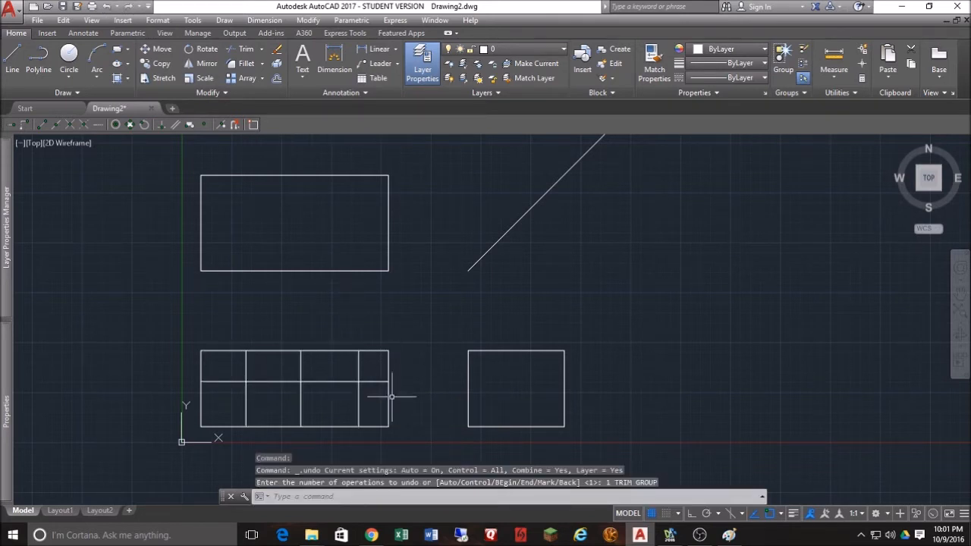
- Offset the front view's interior horizontal line 0.44 units downward
left_click(276, 80)
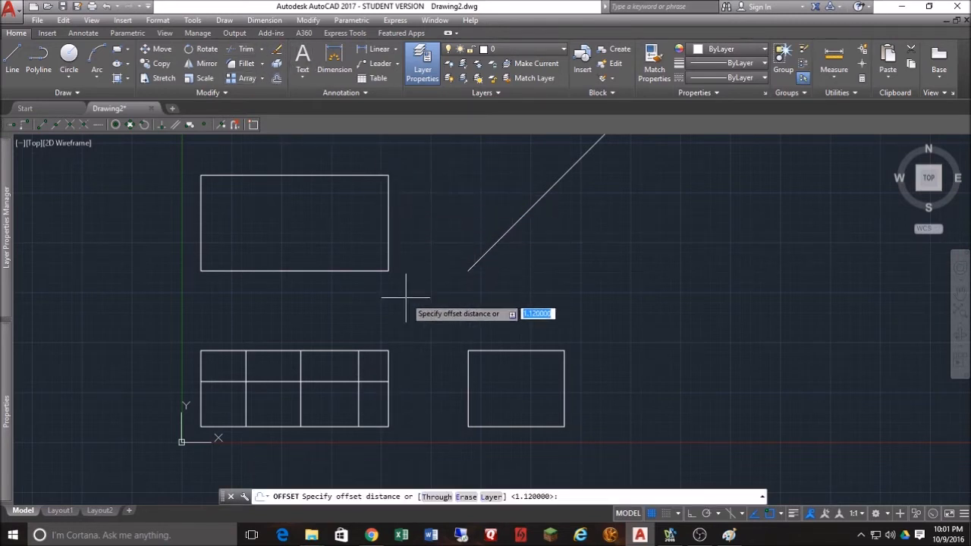
type(".44")
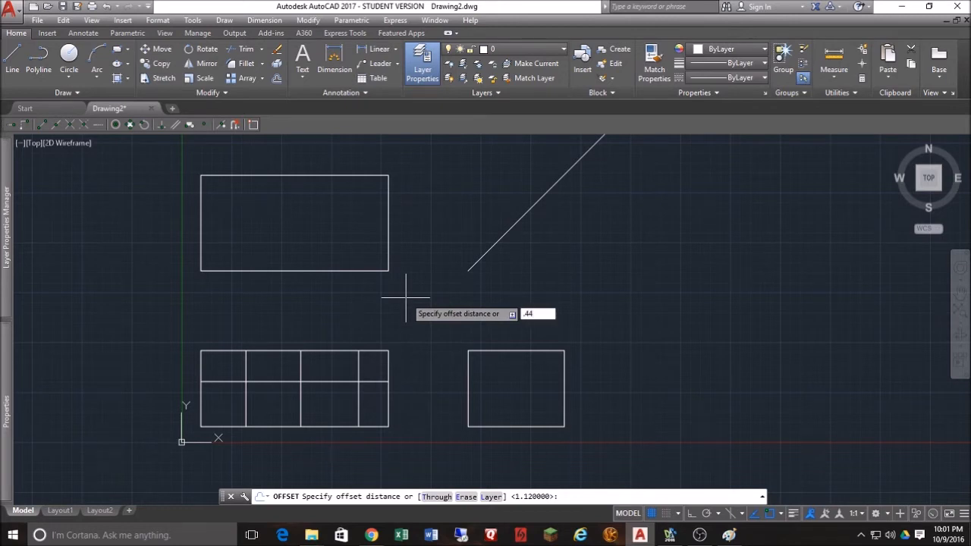
key("Return")
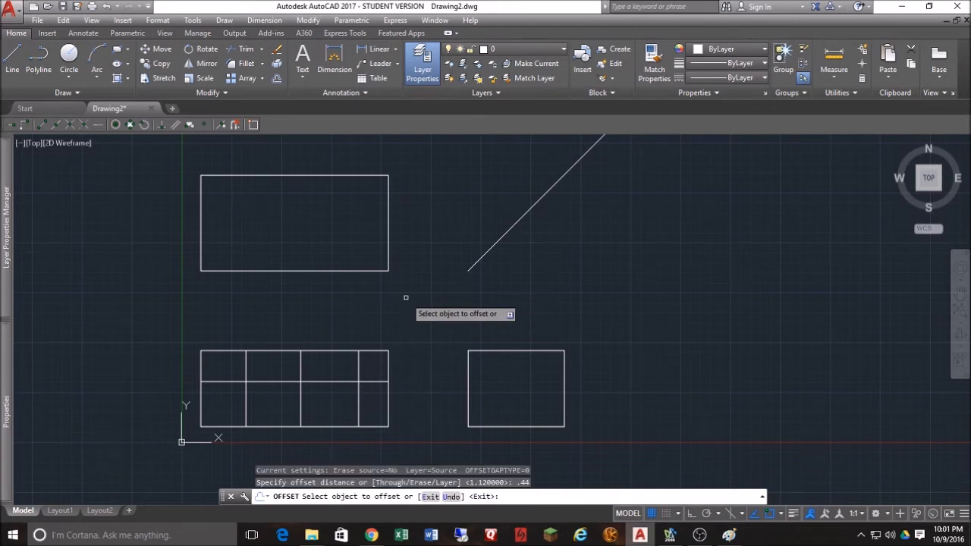
left_click(375, 382)
left_click(418, 395)
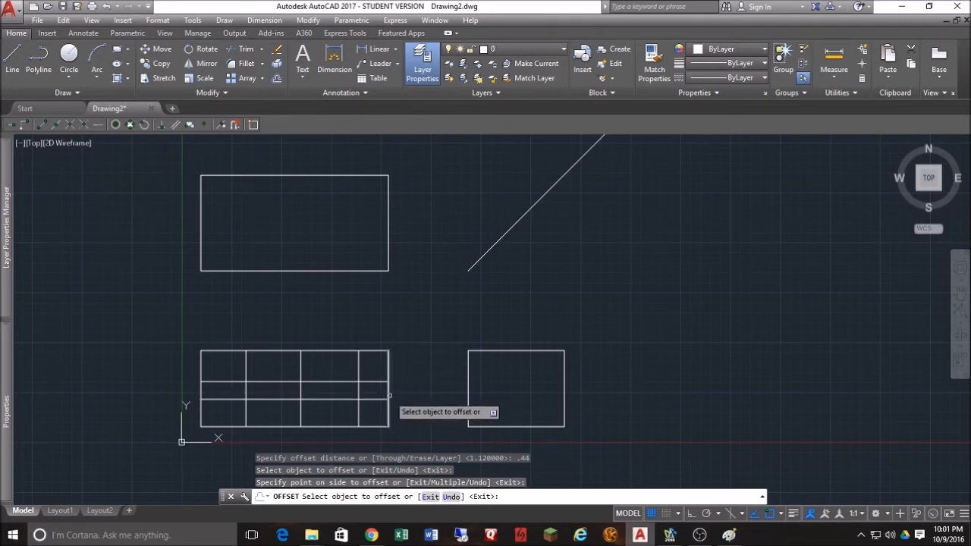
key("Return")
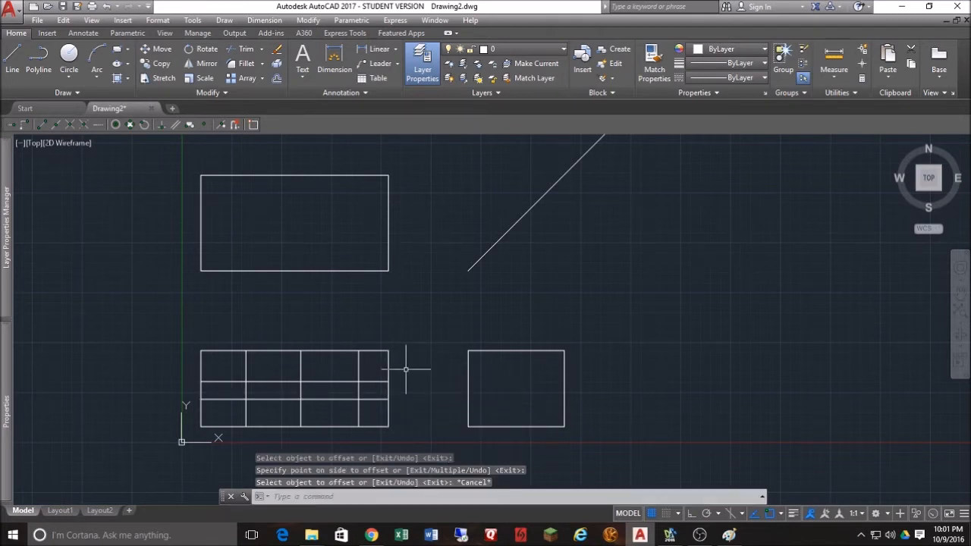
- Trim the front view's two interior horizontals, rightmost interior vertical and right edge into a stepped profile at the right end
left_click(242, 48)
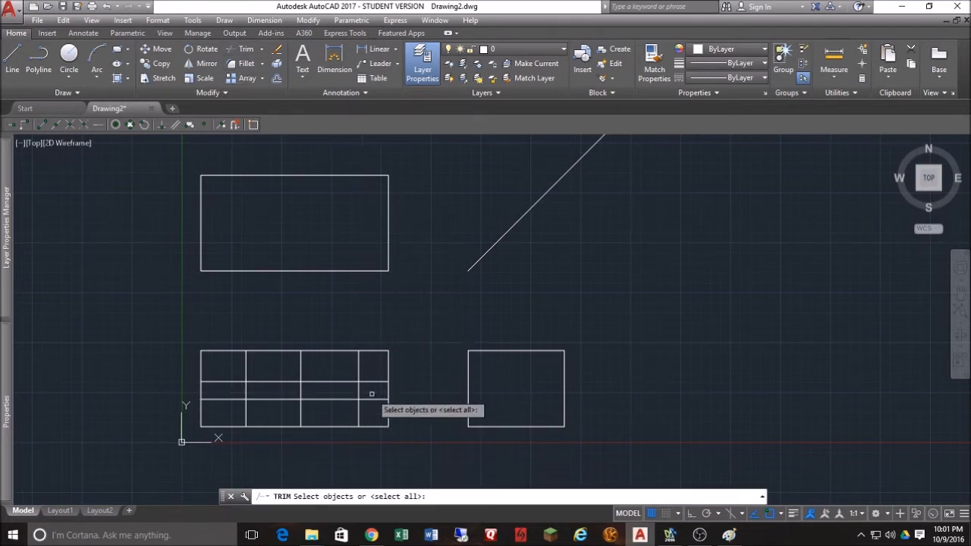
left_click(393, 367)
left_click(353, 403)
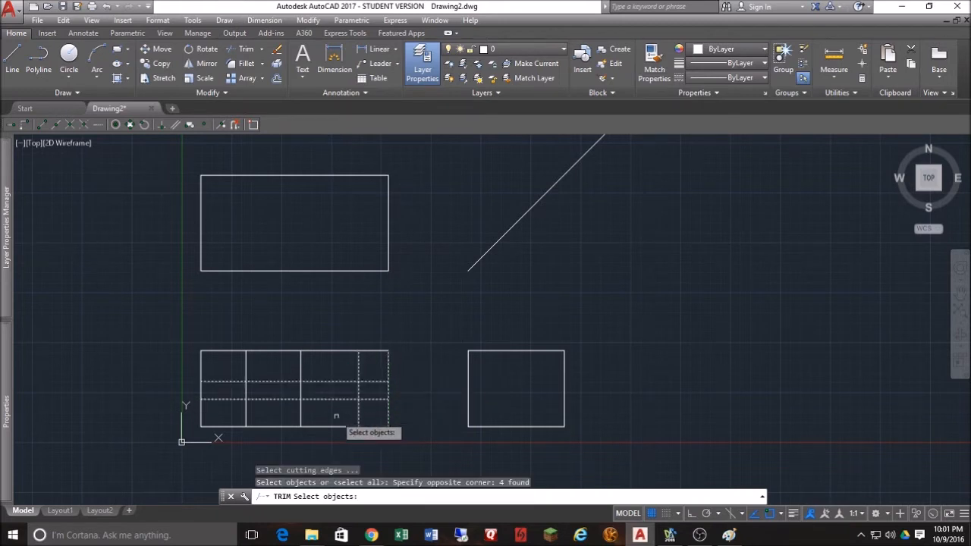
key("Return")
left_click(359, 417)
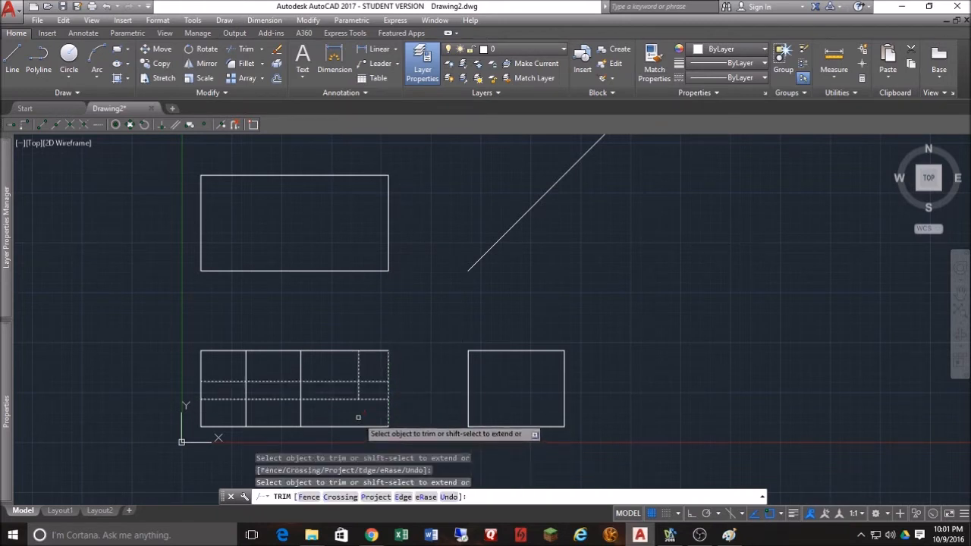
left_click(358, 361)
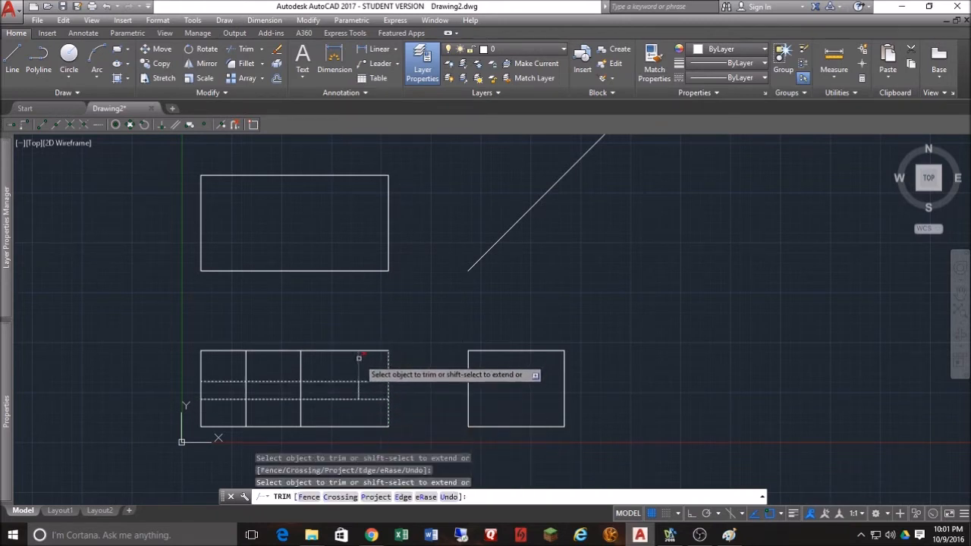
left_click(326, 399)
left_click(381, 381)
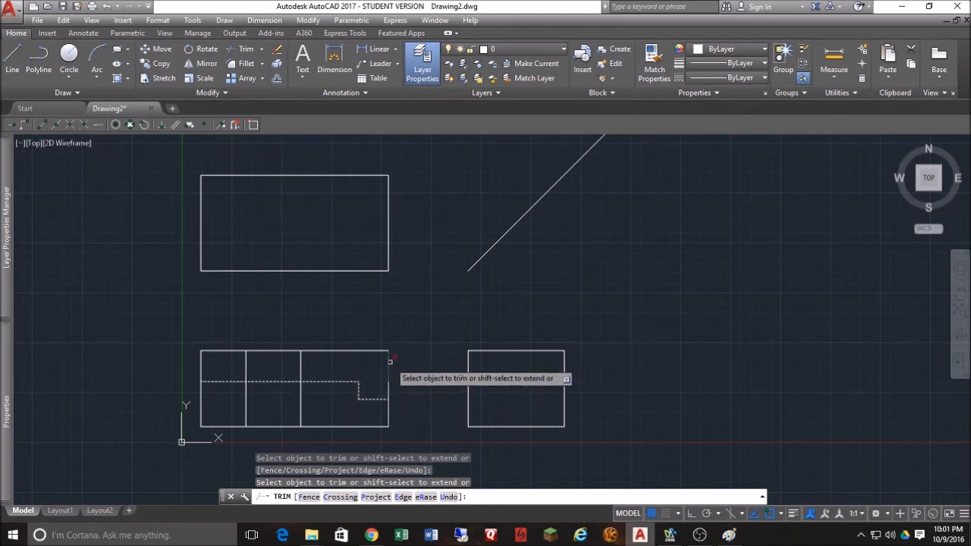
left_click(388, 365)
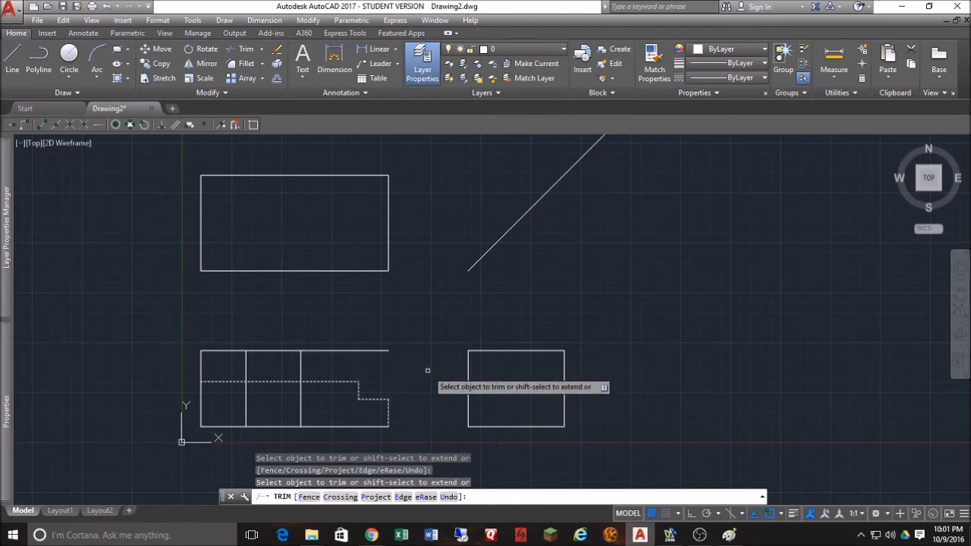
key("Escape")
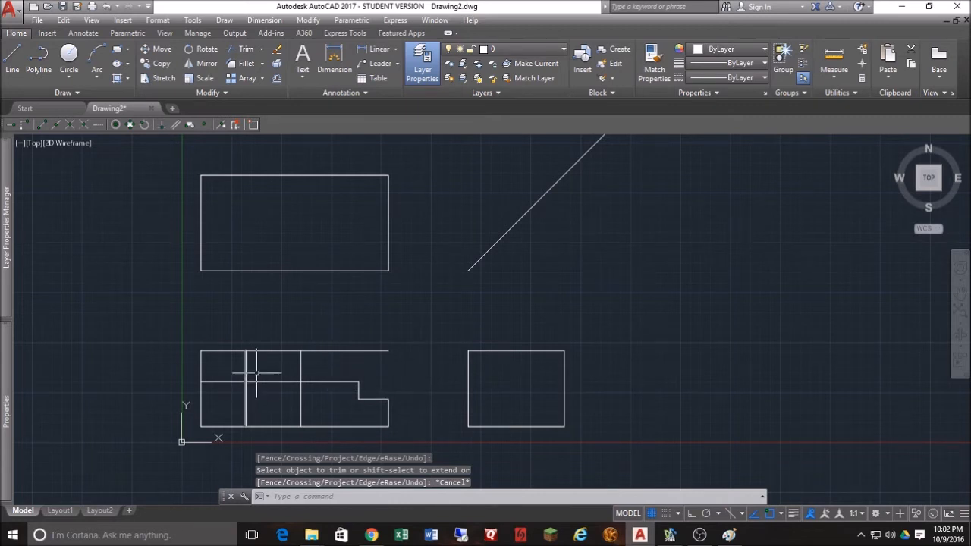
- Trim away the part of the front view's interior horizontal line left of the first interior vertical
left_click(246, 50)
left_click(262, 357)
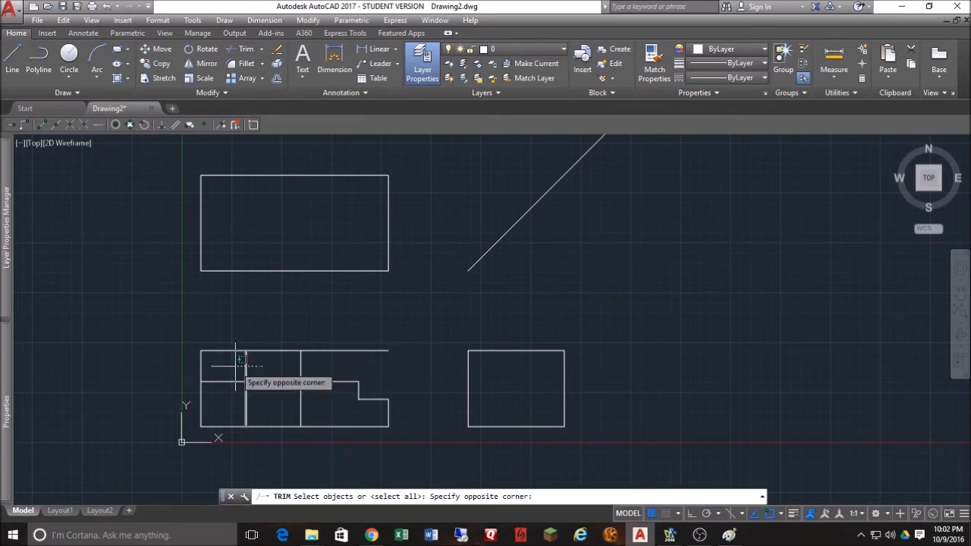
left_click(233, 369)
key("Return")
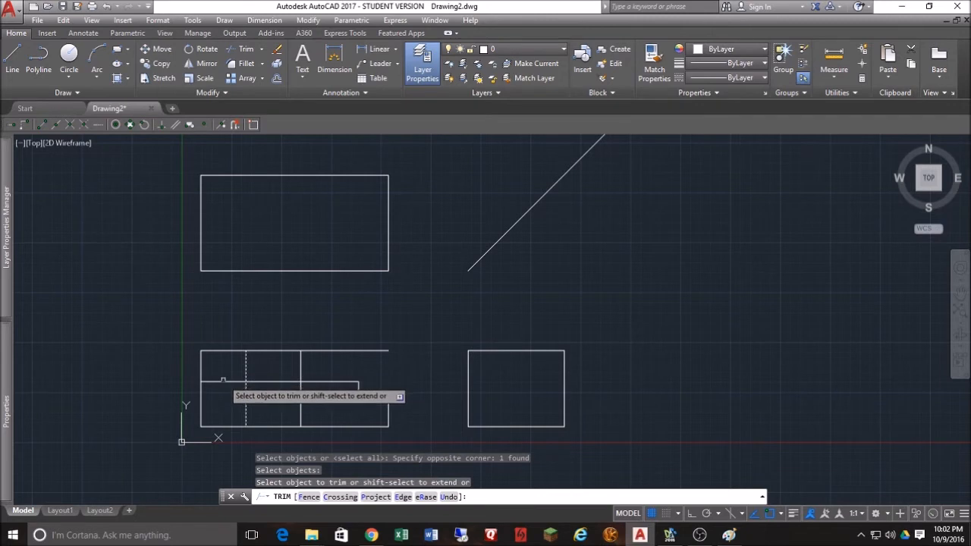
left_click(225, 382)
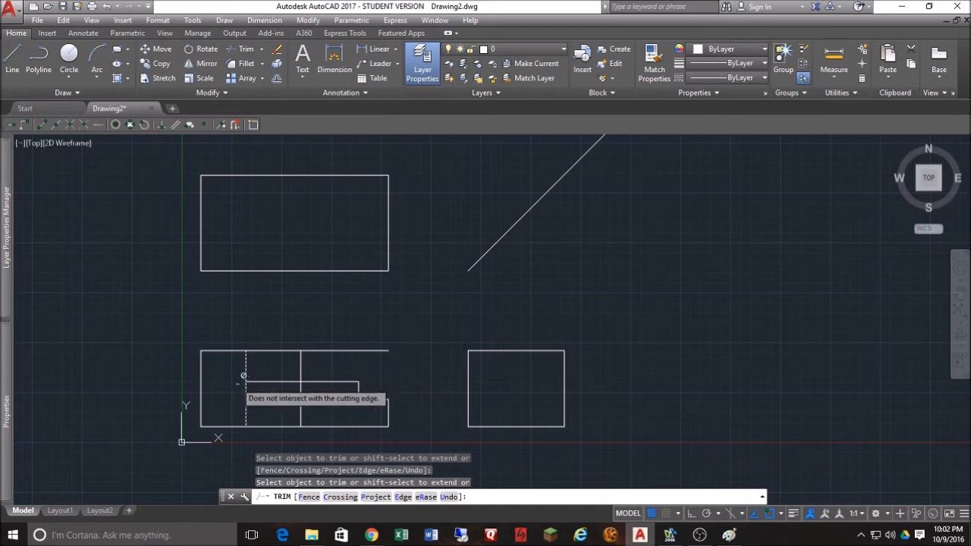
key("Escape")
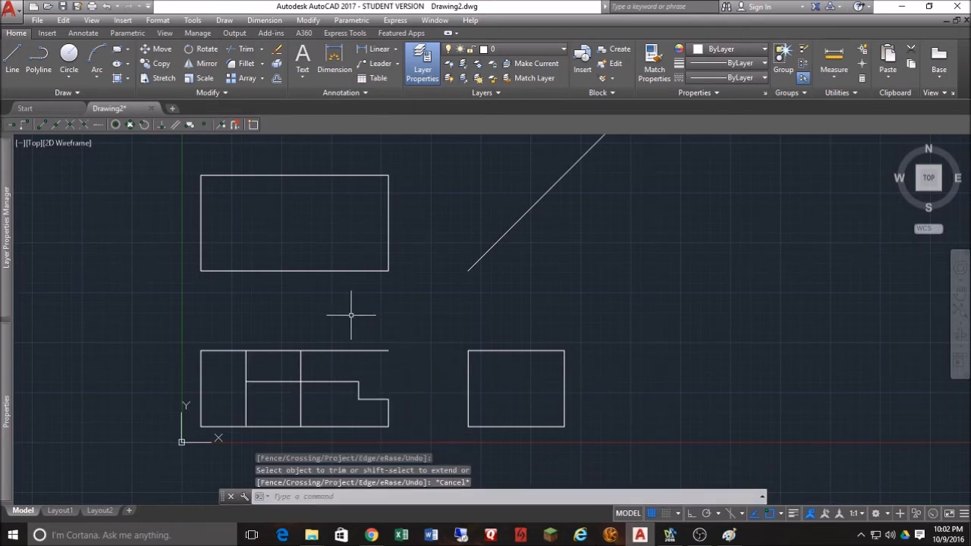
- Trim the front view's top edge back to the first interior vertical line, removing everything to its right
key("Return")
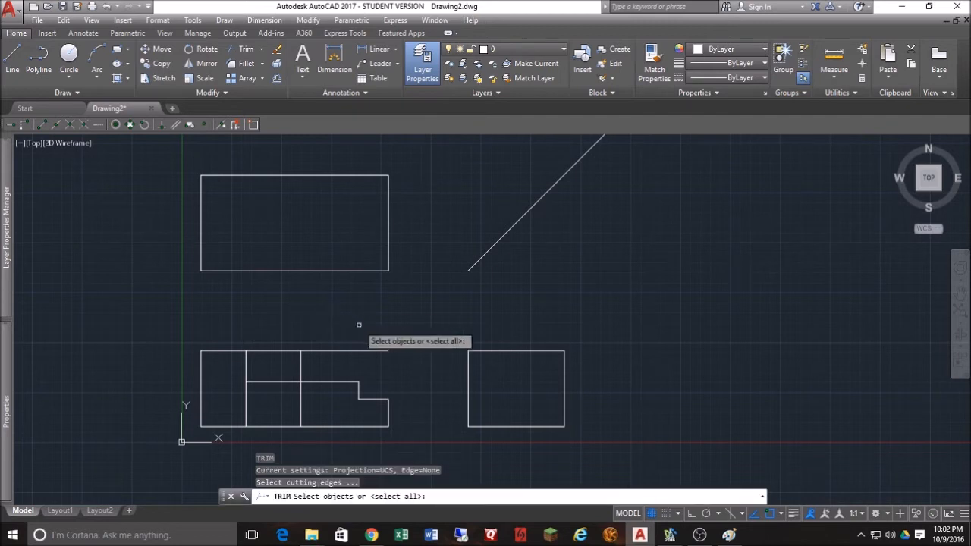
left_click(246, 363)
key("Return")
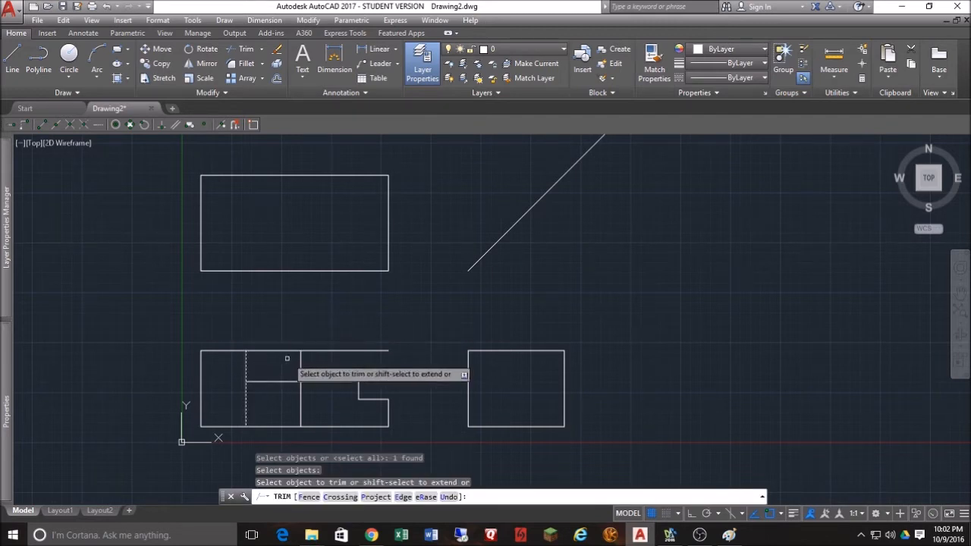
left_click(379, 350)
key("Escape")
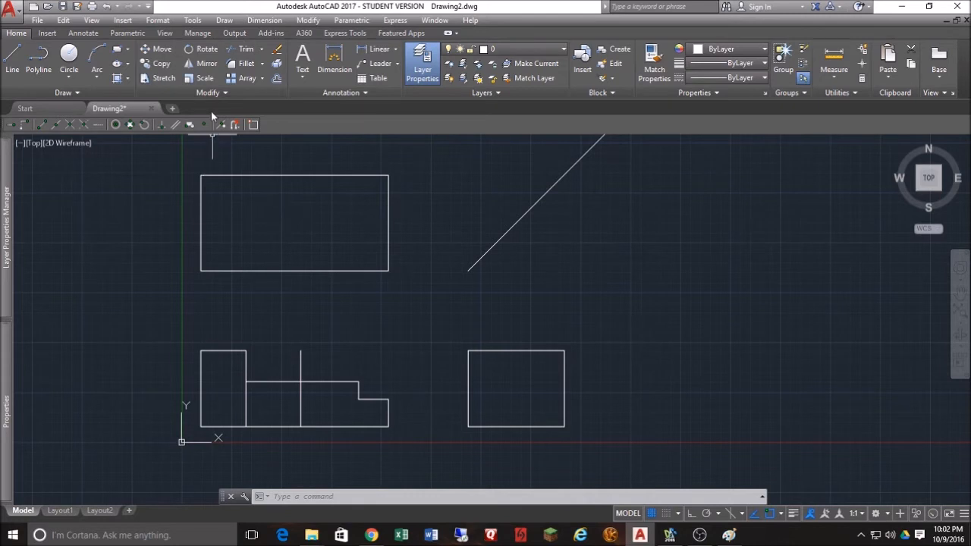
- Offset the bottom and top edges of the top view rectangle 0.5 units inward
left_click(277, 79)
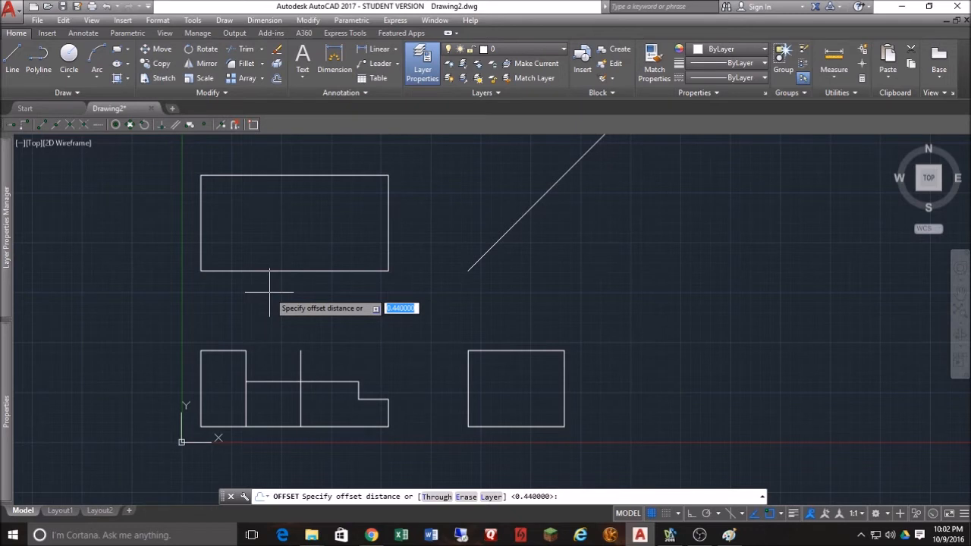
key("Return")
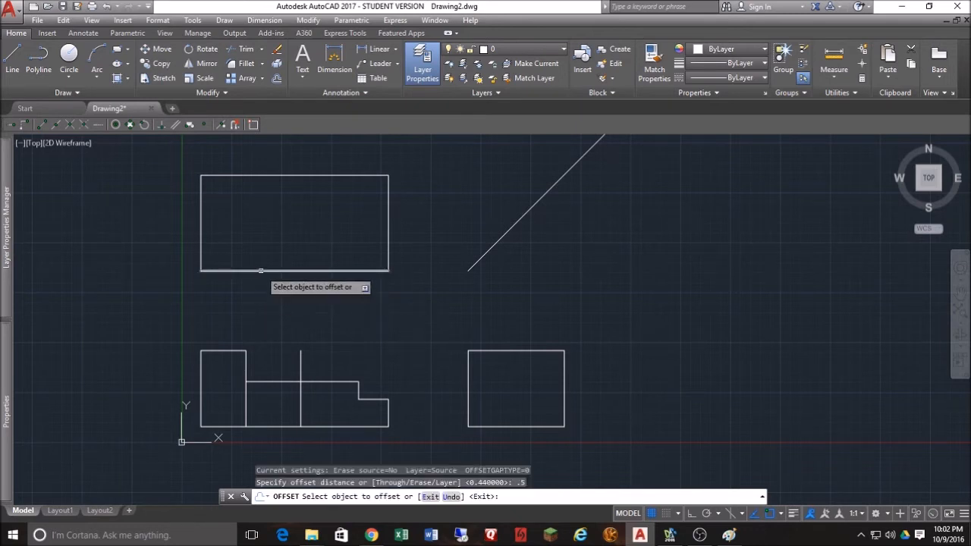
left_click(265, 270)
left_click(270, 254)
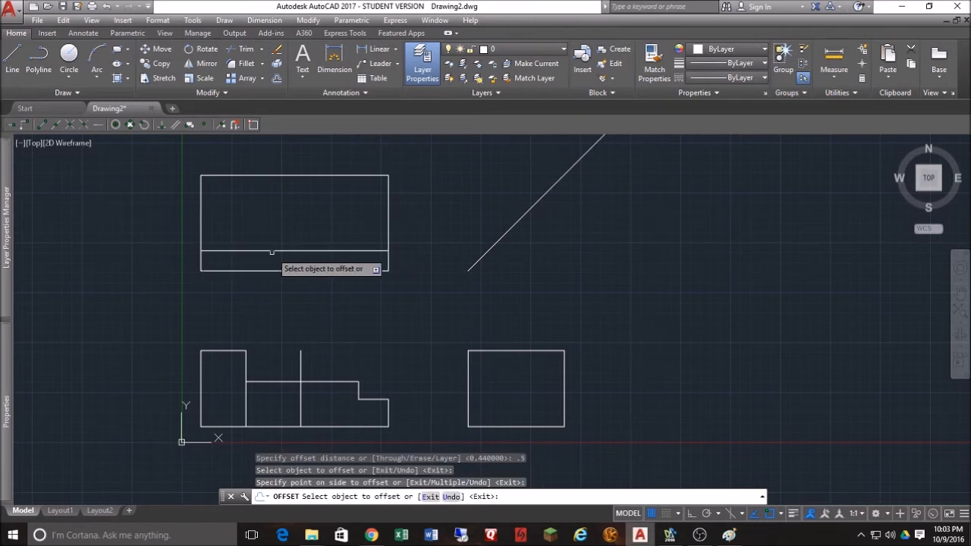
left_click(300, 175)
left_click(305, 201)
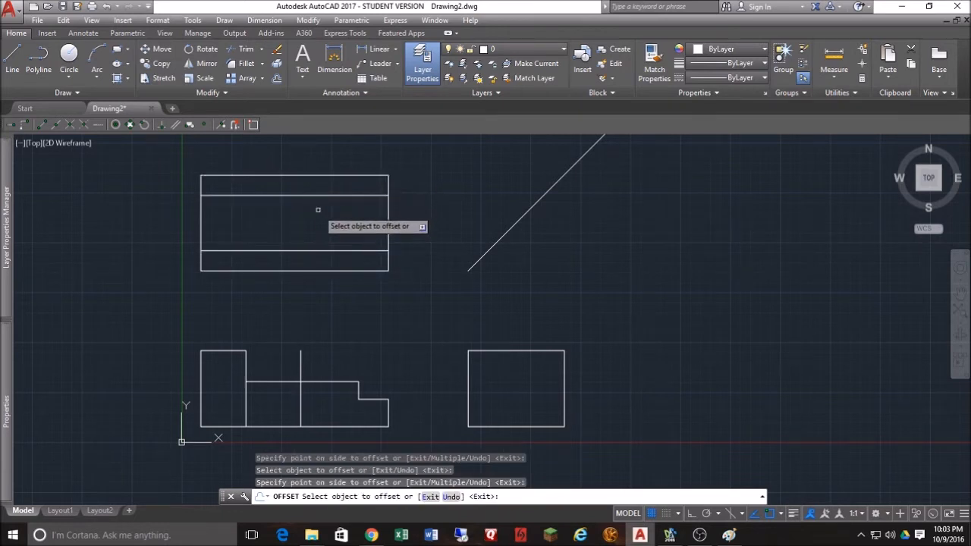
key("Return")
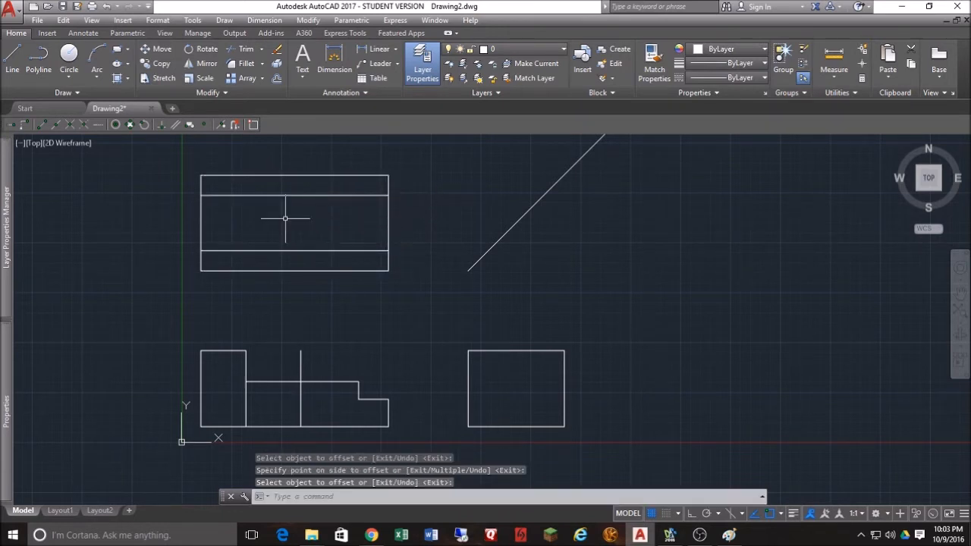
- Offset the bottom and top edges of the top view rectangle 0.7 units inward
key("Return")
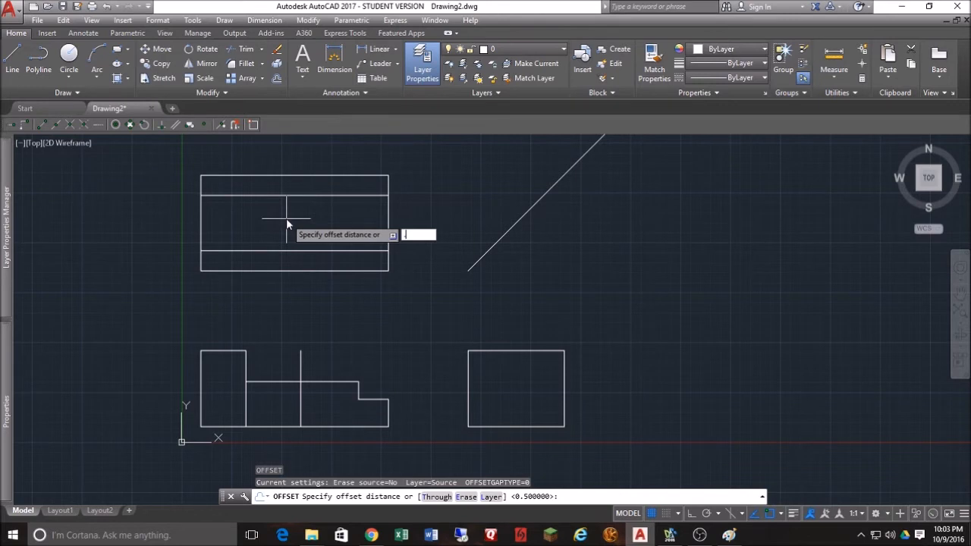
key("Return")
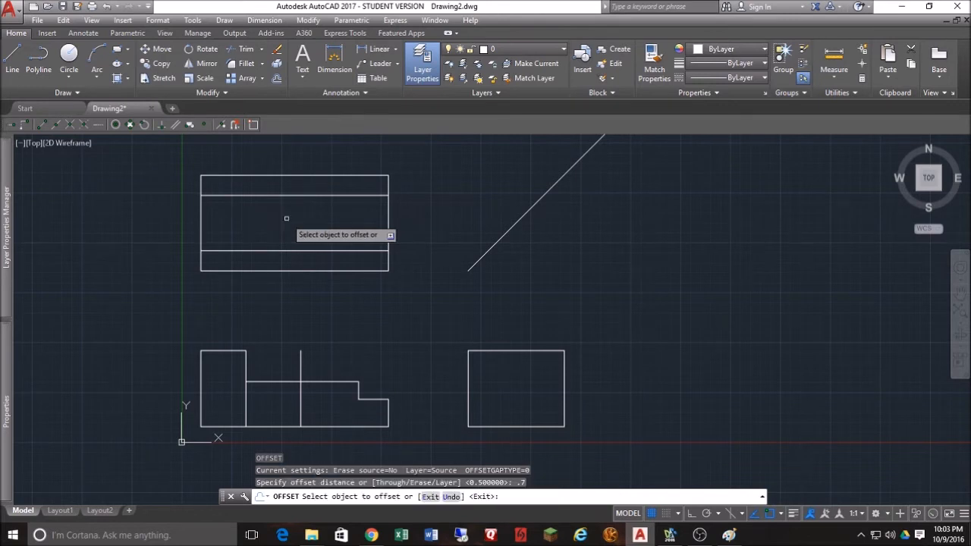
left_click(296, 270)
left_click(326, 217)
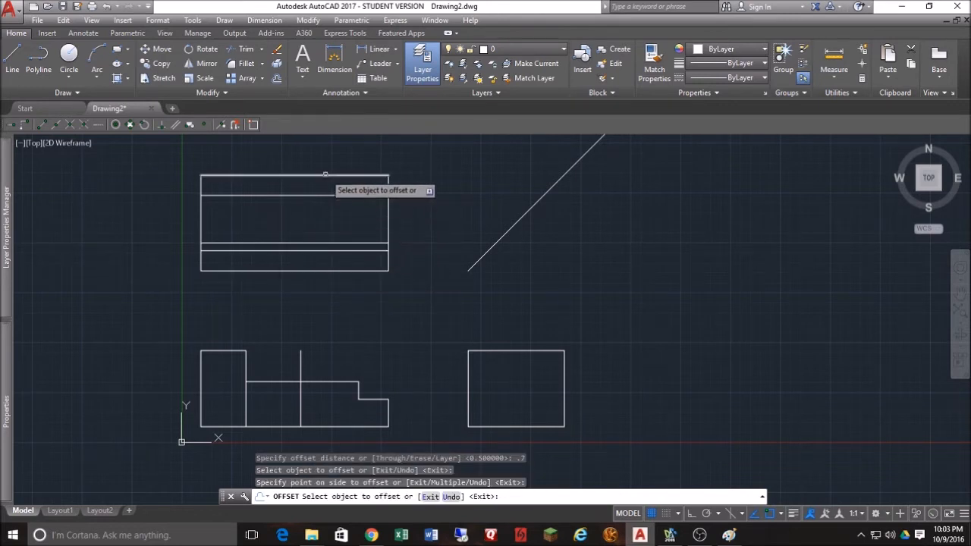
left_click(326, 176)
left_click(319, 216)
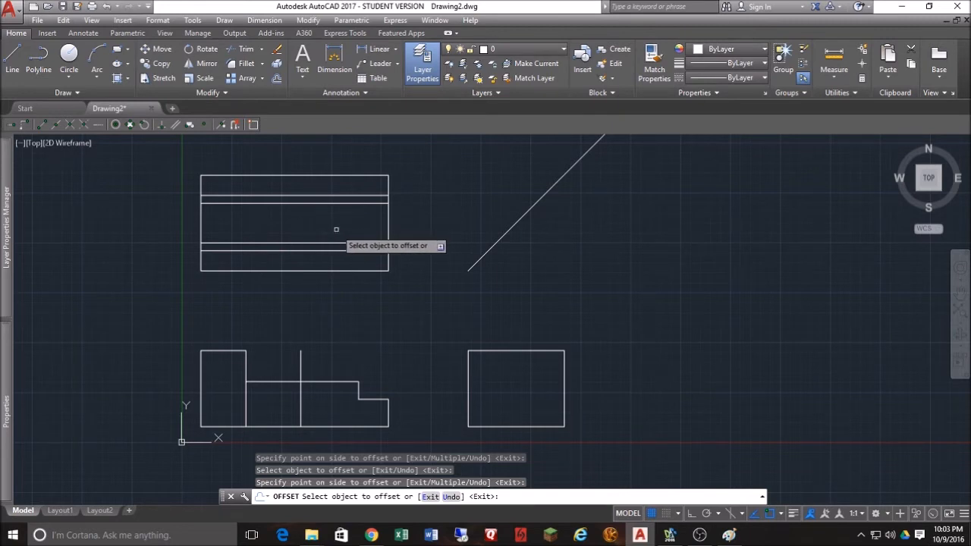
key("Escape")
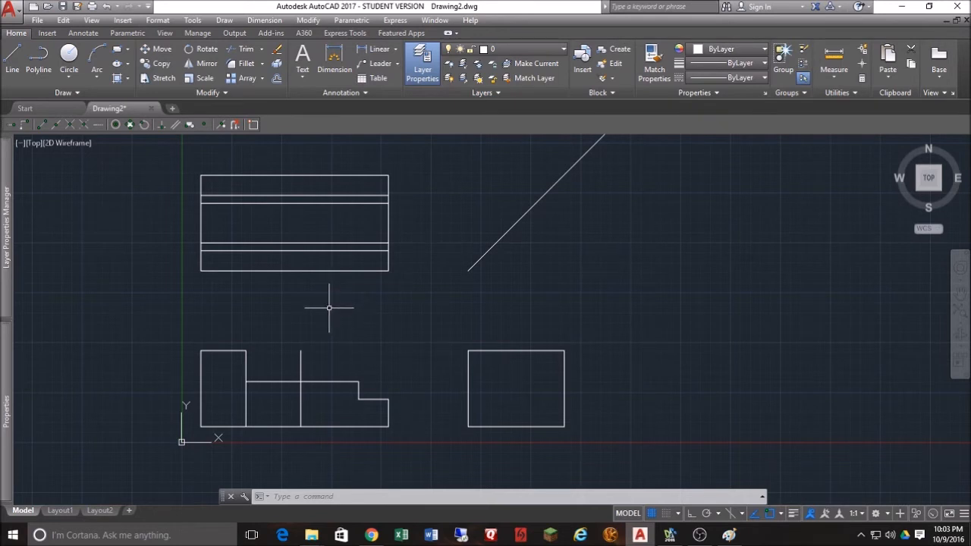
- With Ortho on, draw a vertical projection line from the front view's upper step corner up past the top view
key("Return")
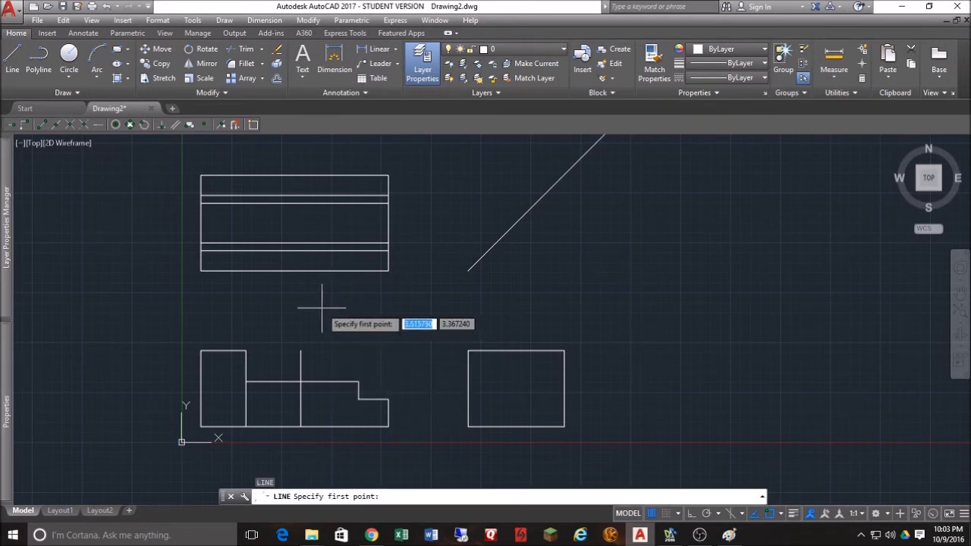
left_click(245, 351)
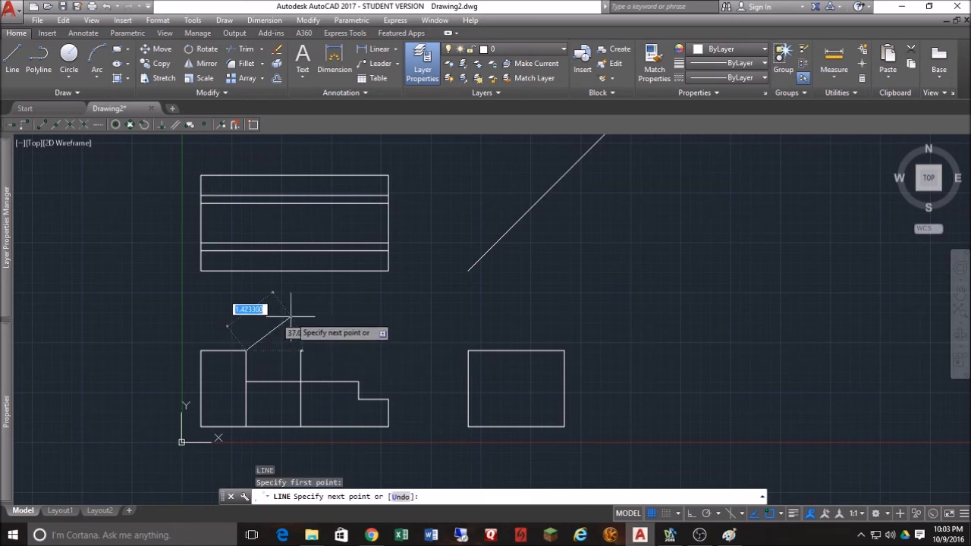
key("F8")
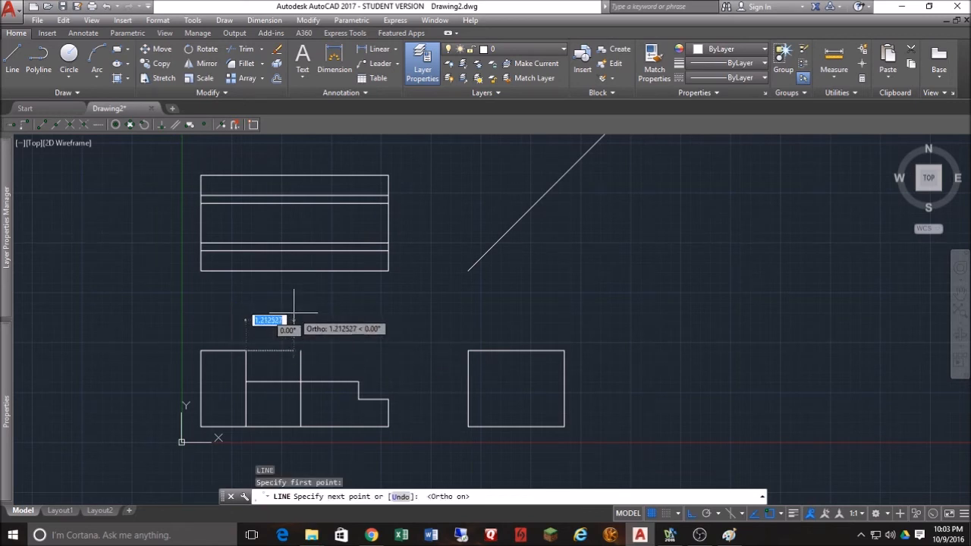
left_click(262, 154)
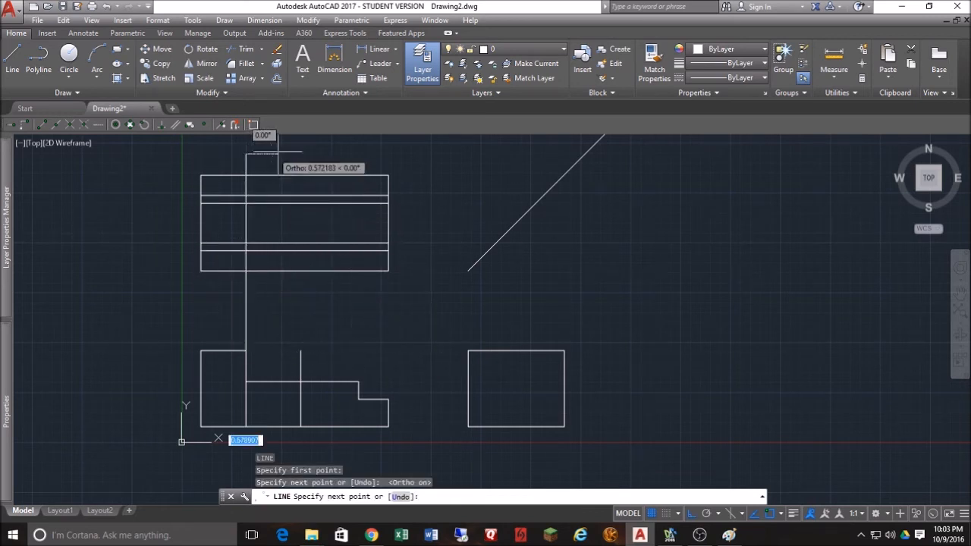
key("Escape")
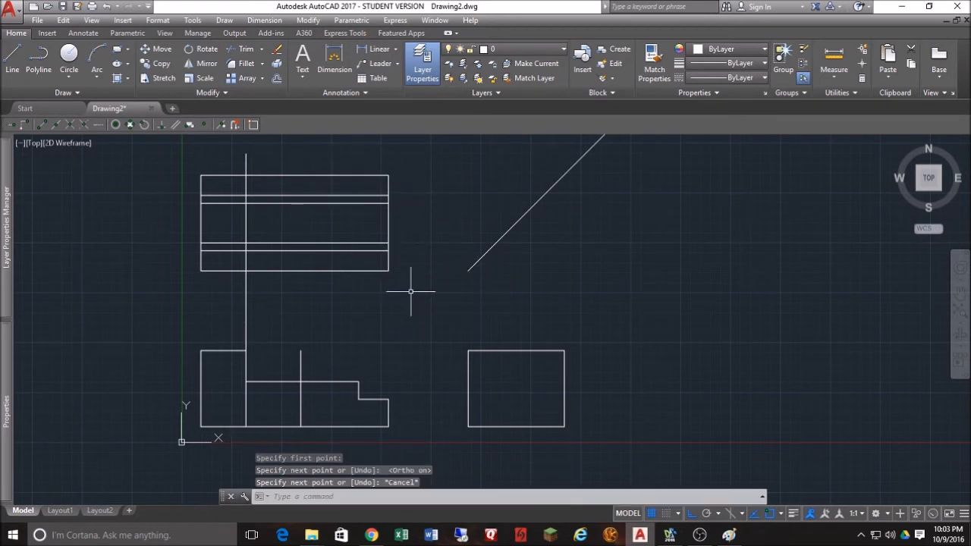
- Draw a second vertical projection line from the front view's middle step corner up past the top view
key("Return")
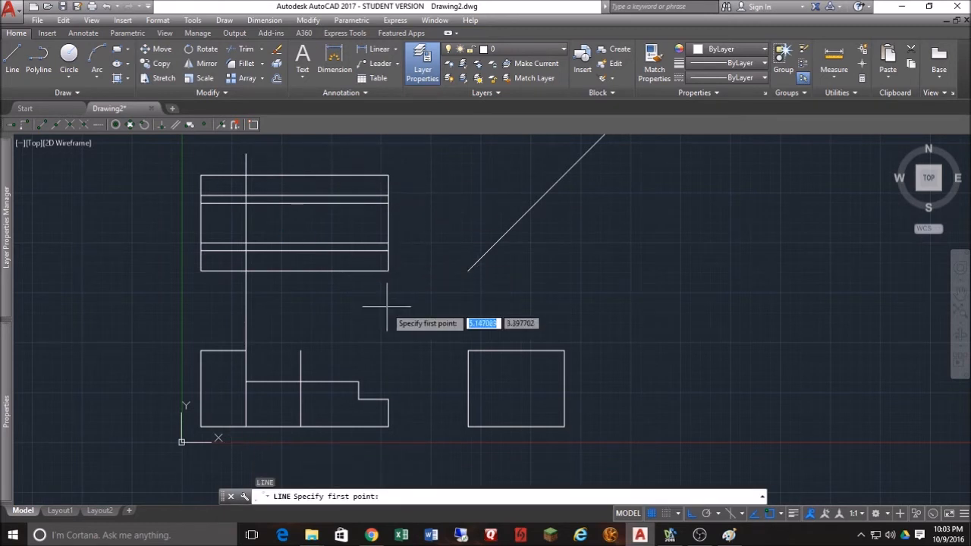
left_click(359, 382)
left_click(413, 160)
key("Escape")
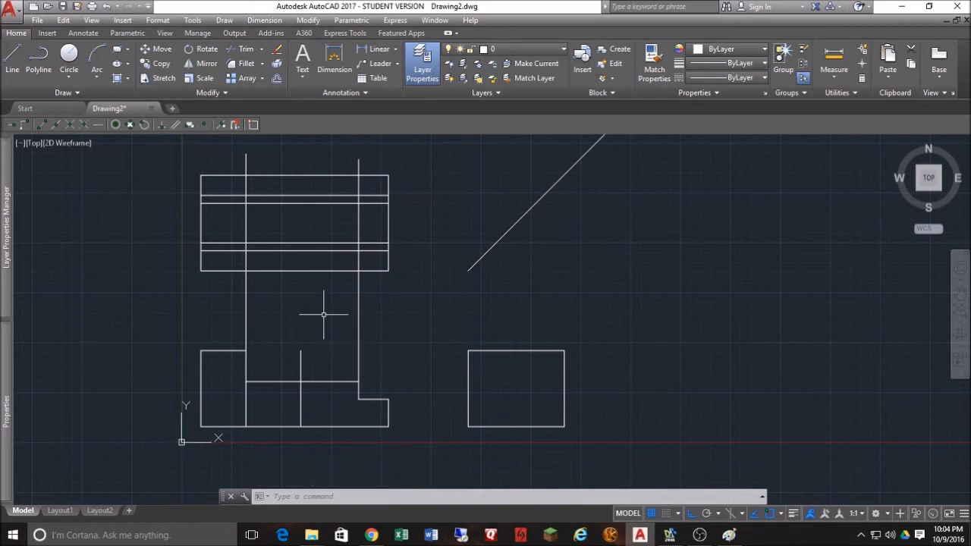
- Trim both projection lines to the top view's outline, and trim the right one further to span only between the outermost interior horizontal lines
left_click(235, 49)
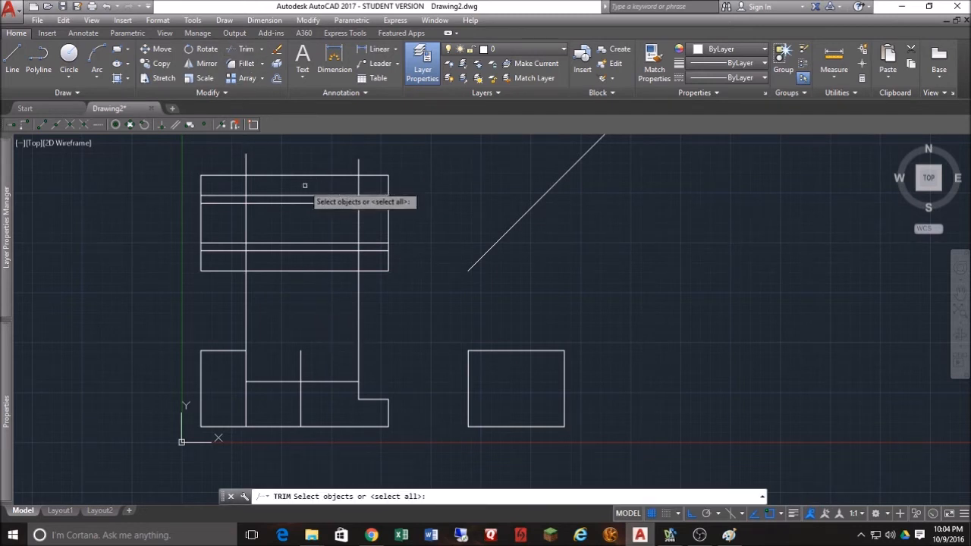
left_click(346, 196)
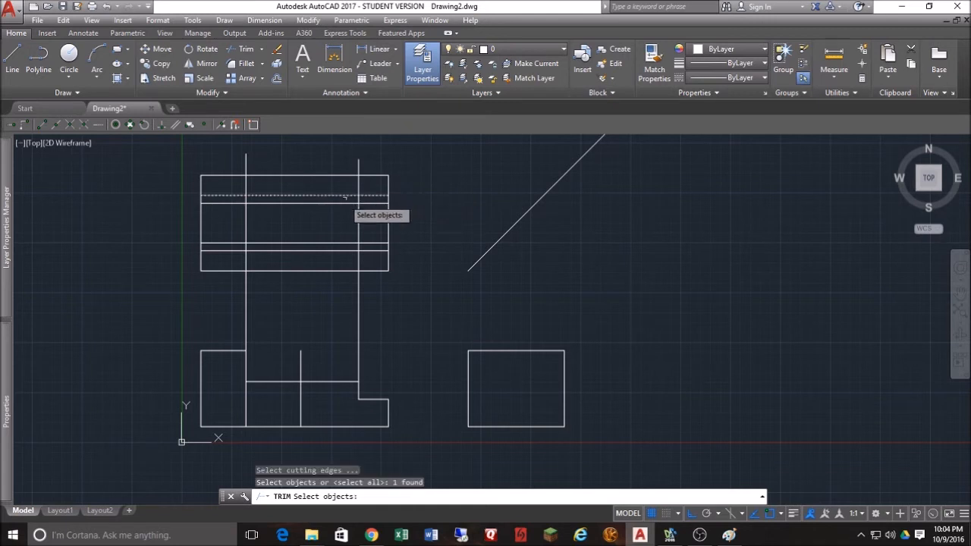
left_click(346, 250)
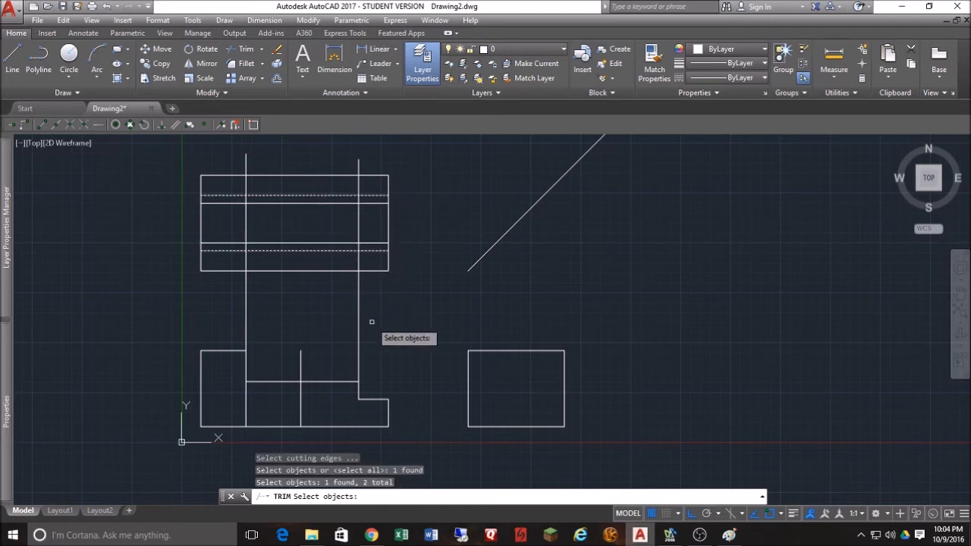
left_click(237, 176)
left_click(230, 270)
key("Return")
left_click(393, 296)
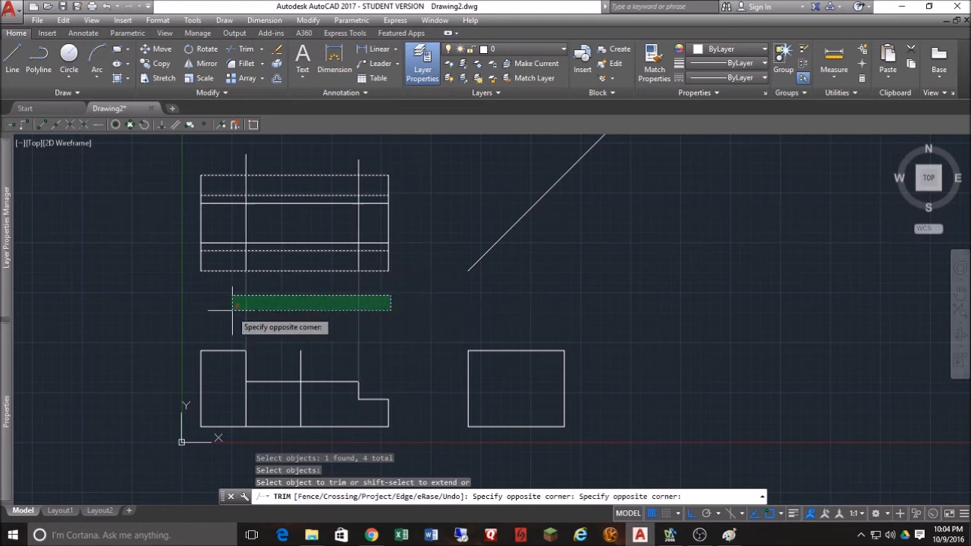
left_click(244, 306)
left_click(372, 142)
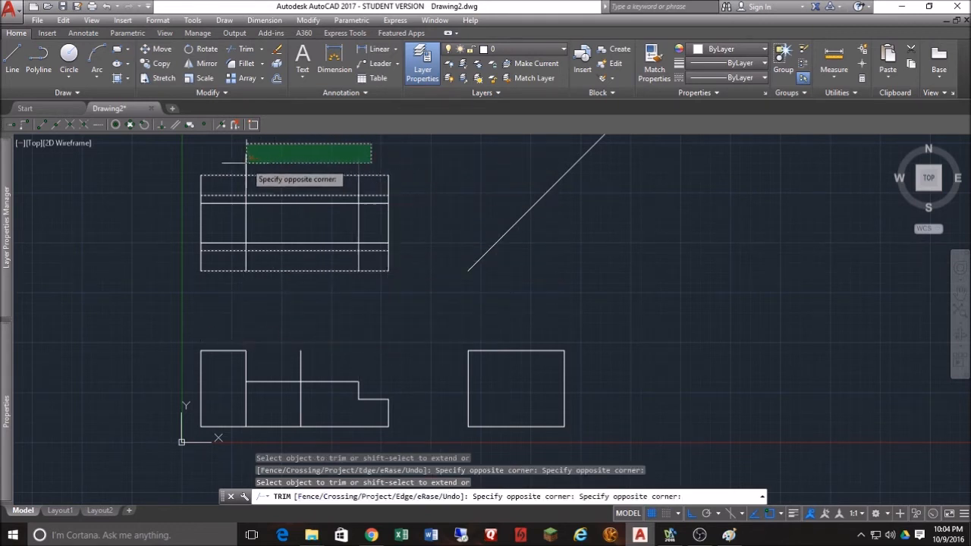
left_click(232, 166)
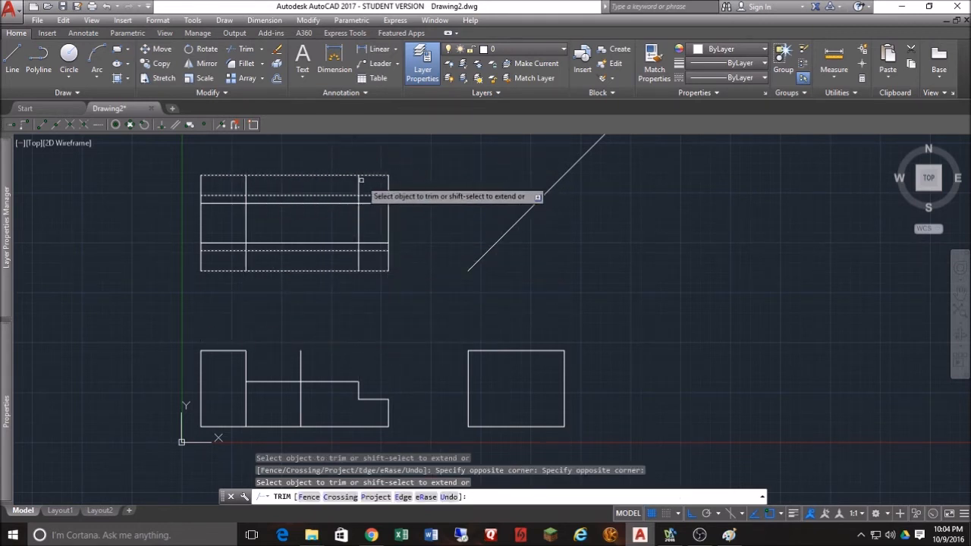
left_click(358, 260)
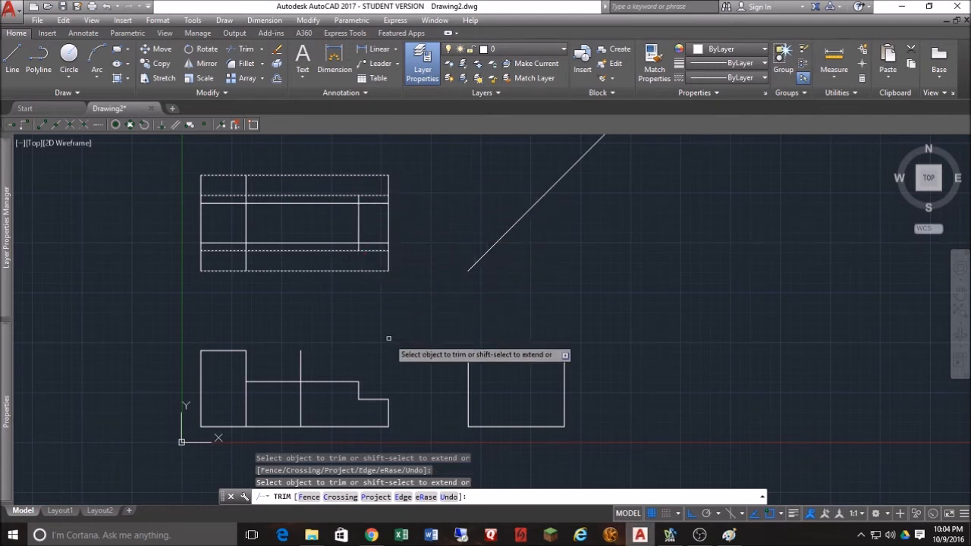
key("Return")
- Trim the top view's top and bottom edges back to the left interior vertical, removing everything to its right
key("Return")
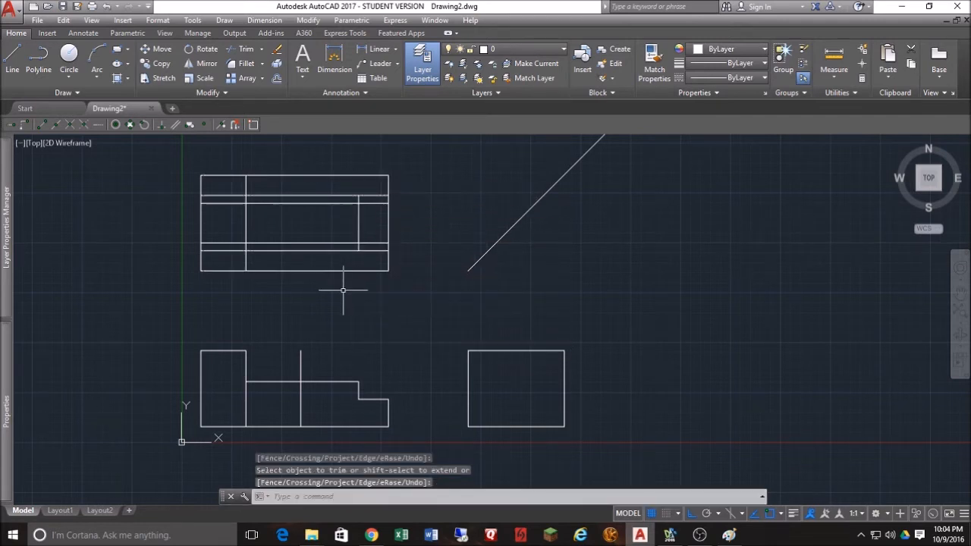
left_click(246, 264)
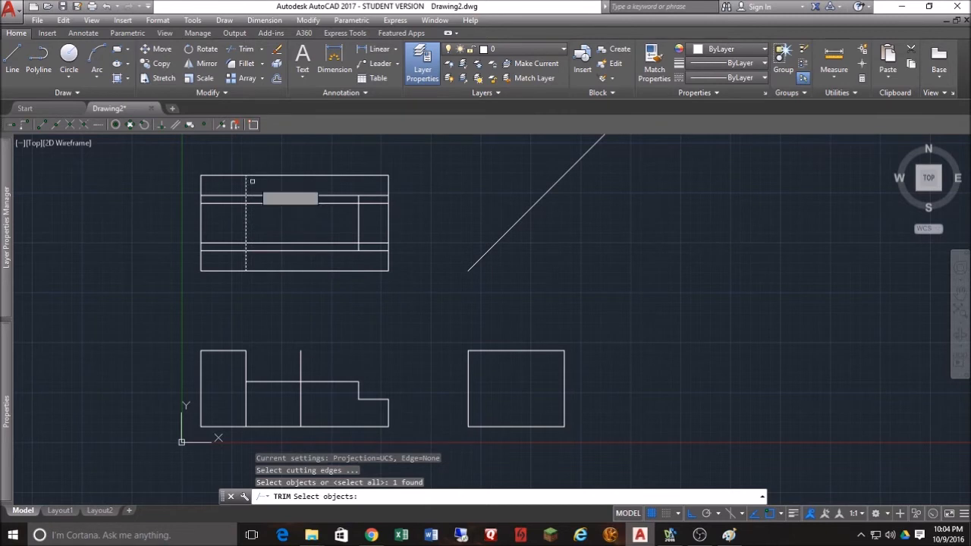
key("Return")
left_click(380, 166)
left_click(371, 186)
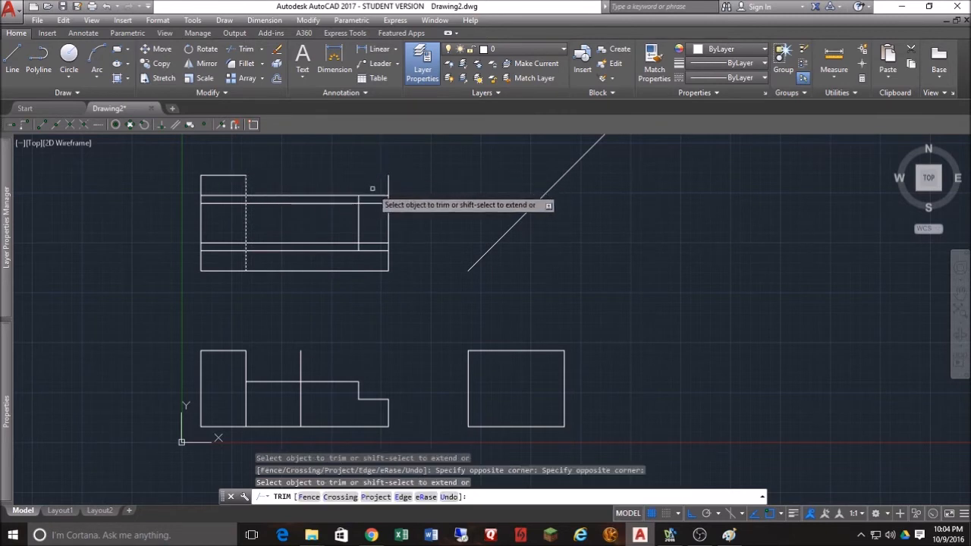
left_click(365, 250)
left_click(343, 273)
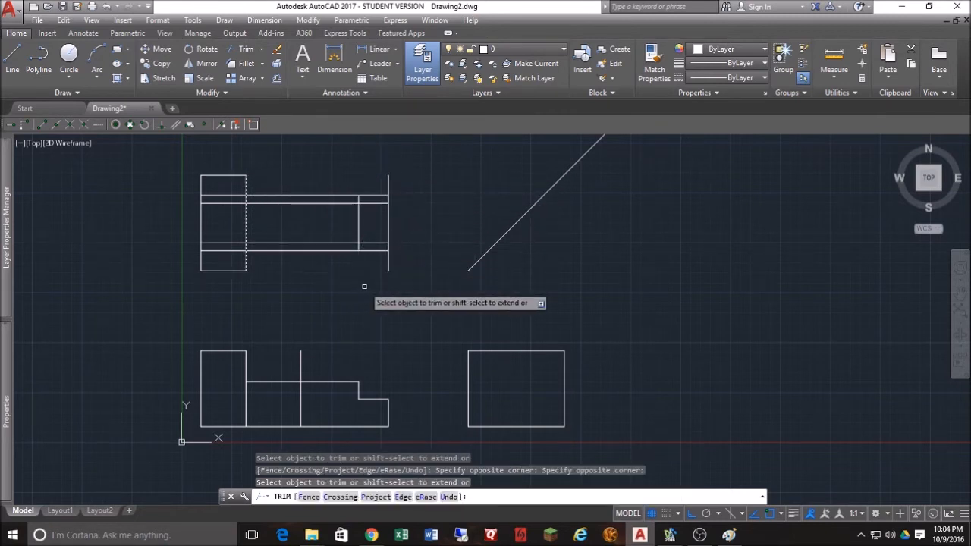
key("Escape")
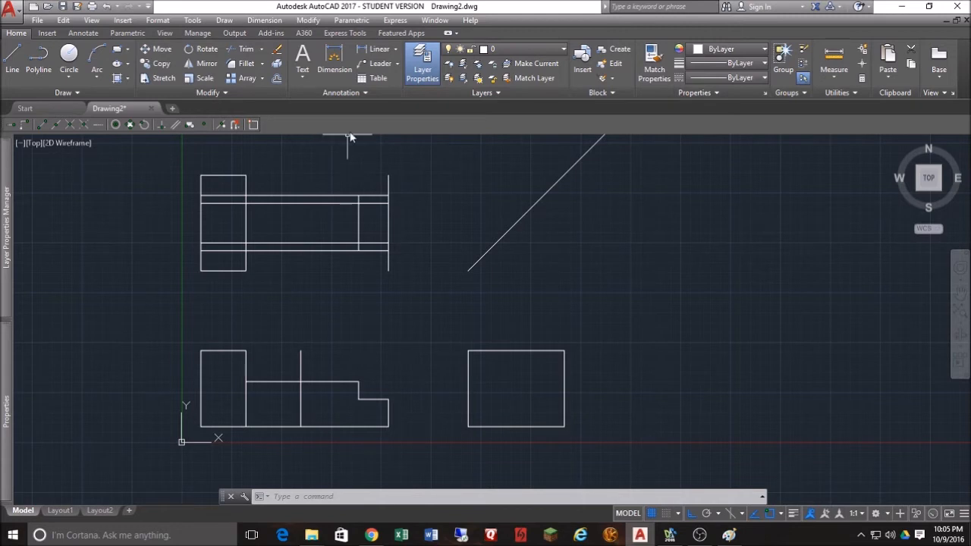
- Offset the top view's left edge 0.4 units inward
left_click(277, 81)
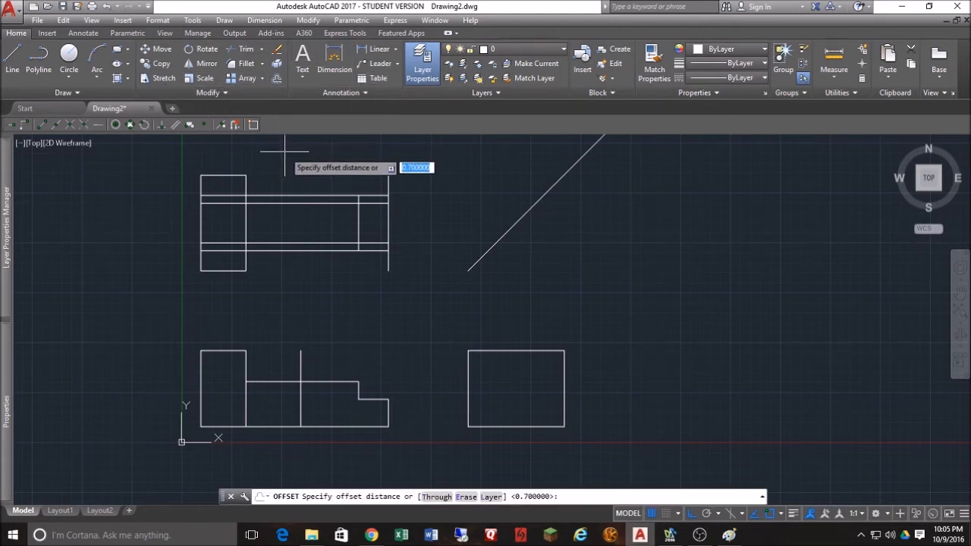
type(".4")
key("Return")
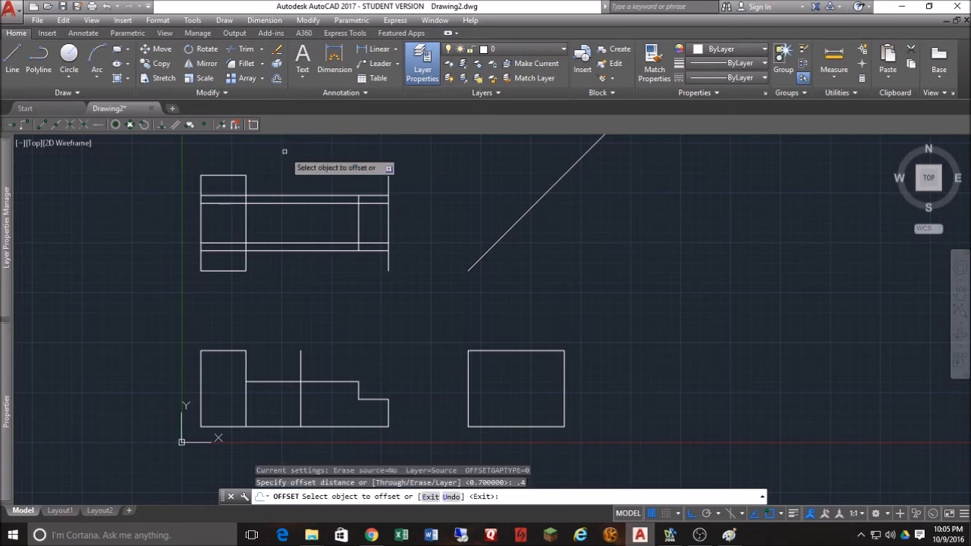
left_click(202, 208)
left_click(228, 217)
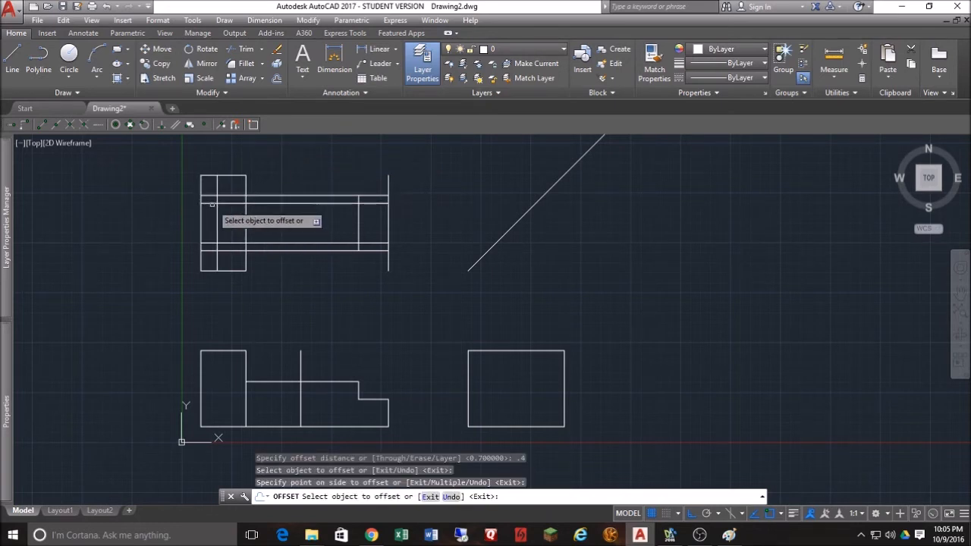
key("Escape")
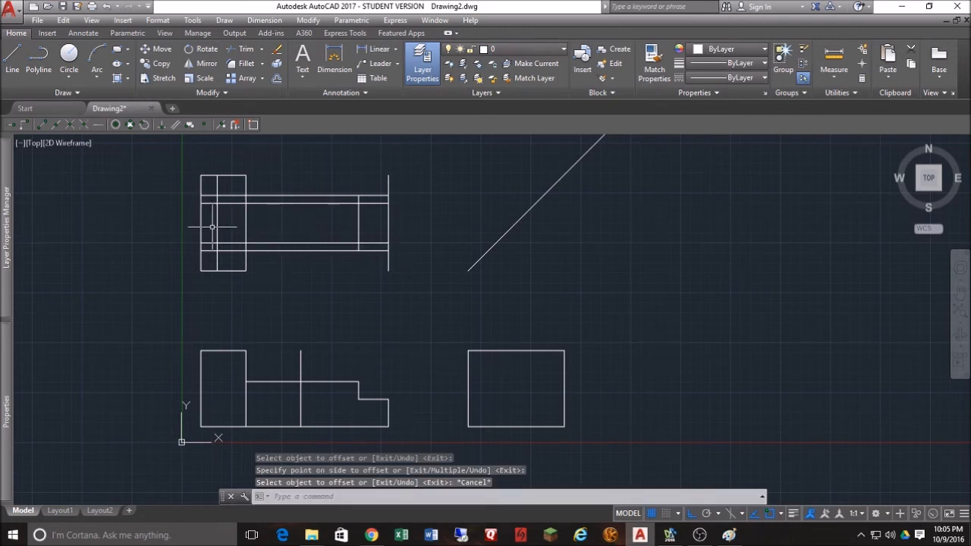
- Try to trim the 0.4 offset line and the inner horizontal lines within the top view's left block, and undo the whole trim
left_click(244, 50)
left_click(232, 187)
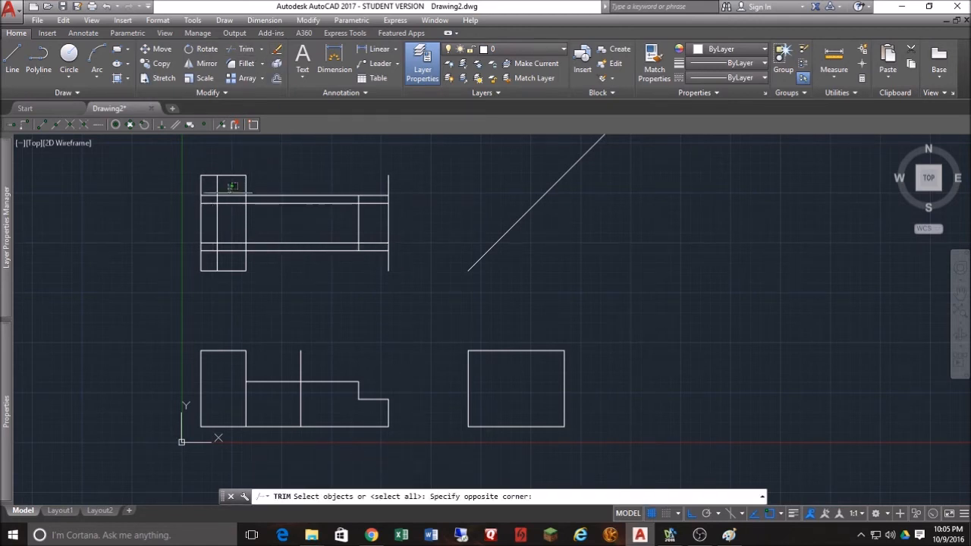
left_click(215, 258)
left_click(258, 220)
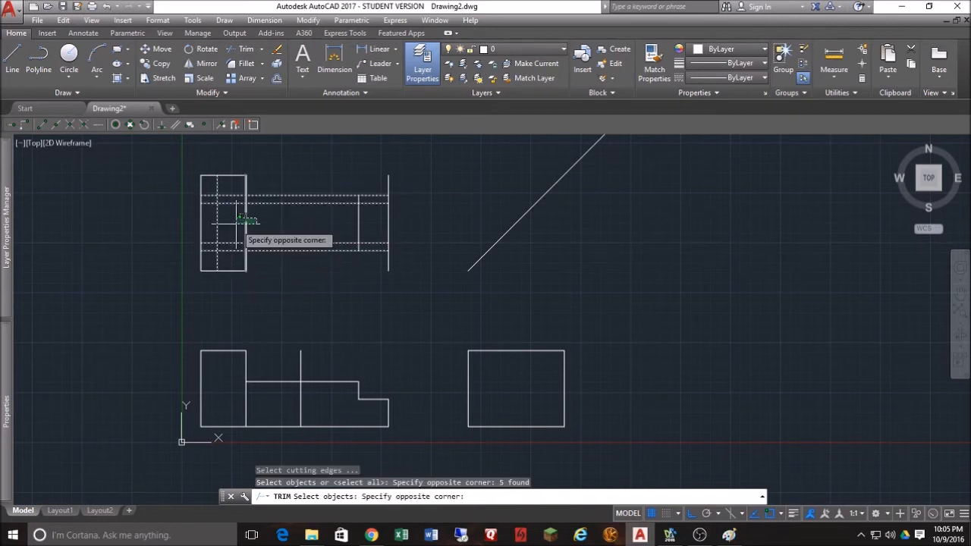
left_click(237, 221)
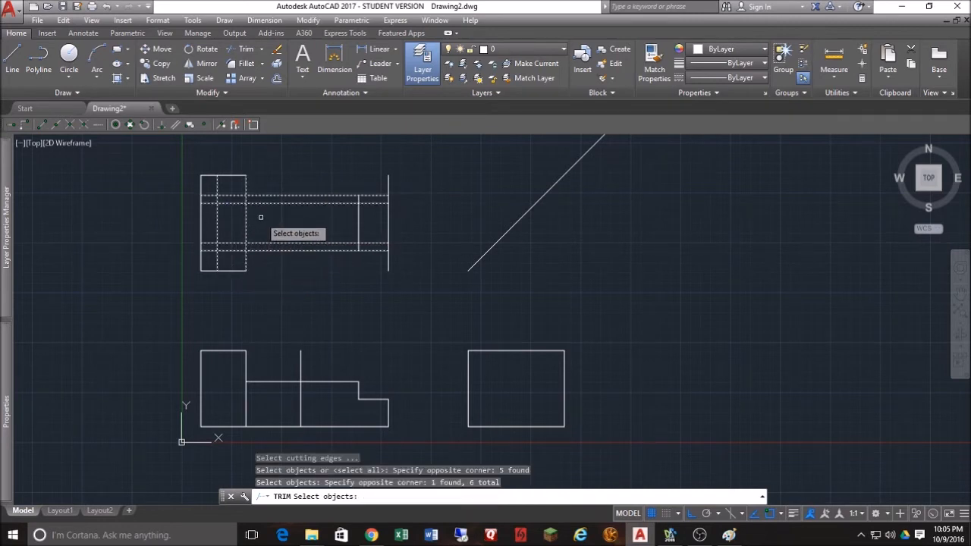
key("Return")
left_click(215, 182)
left_click(217, 224)
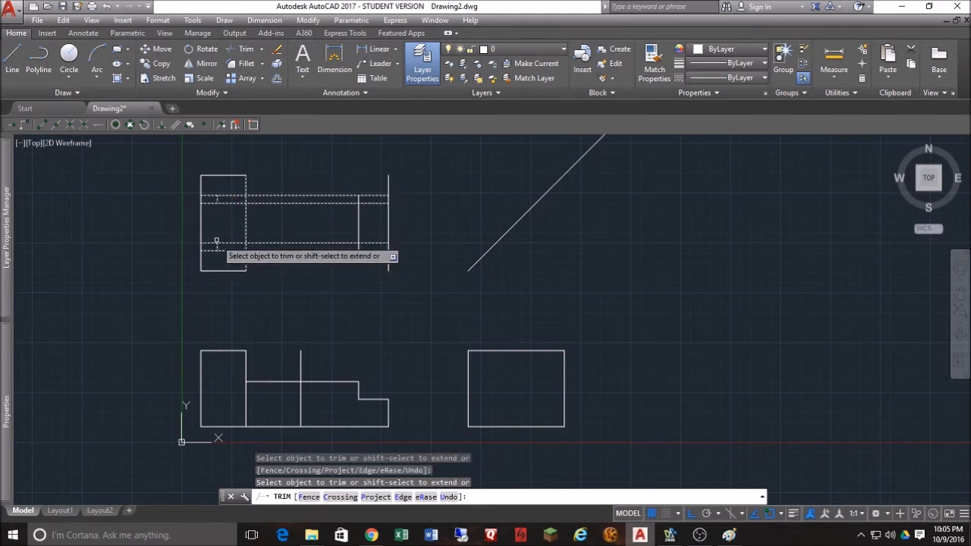
left_click(210, 243)
left_click(208, 203)
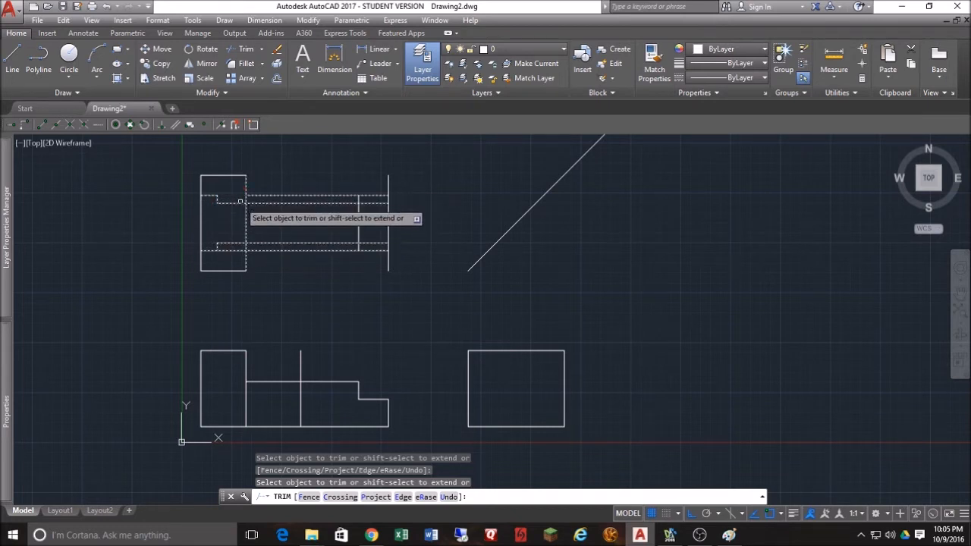
left_click(240, 242)
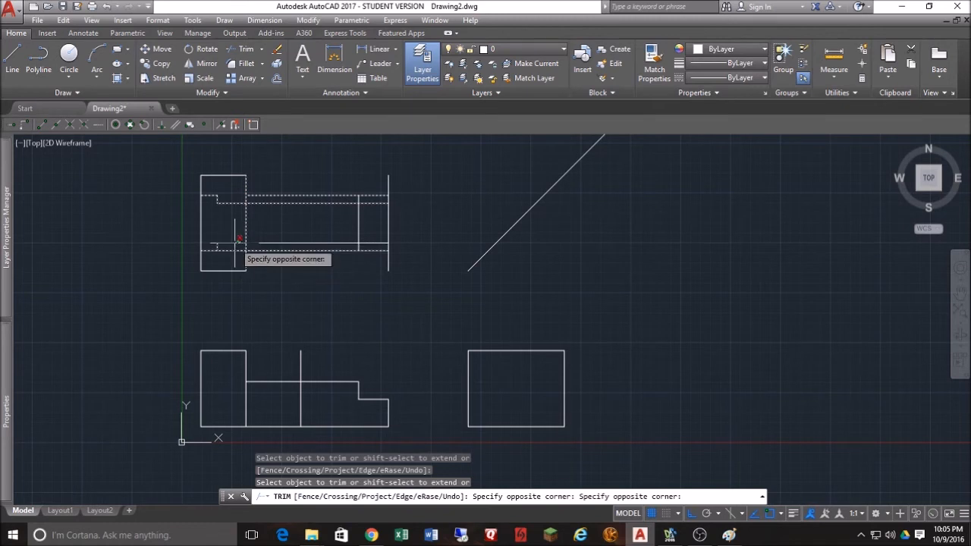
left_click(236, 242)
left_click(235, 244)
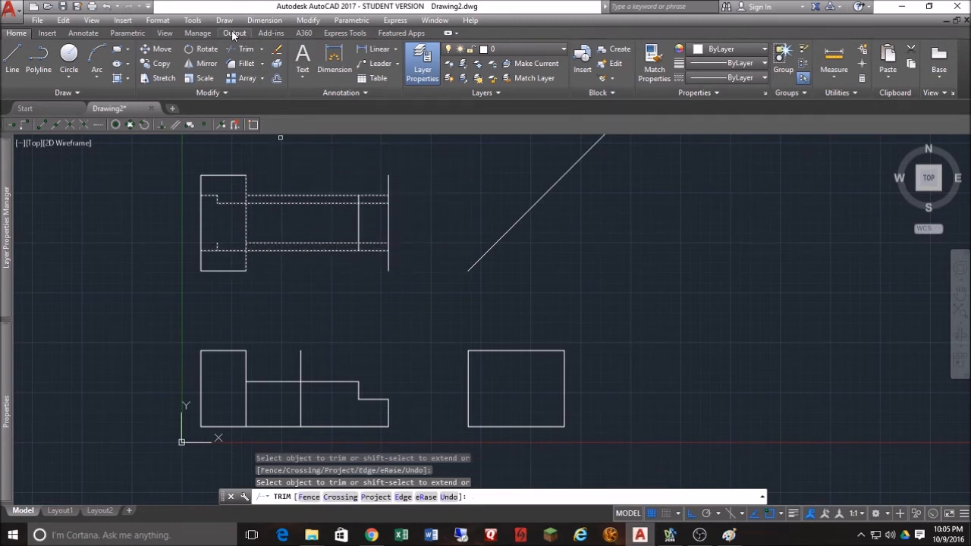
left_click(107, 6)
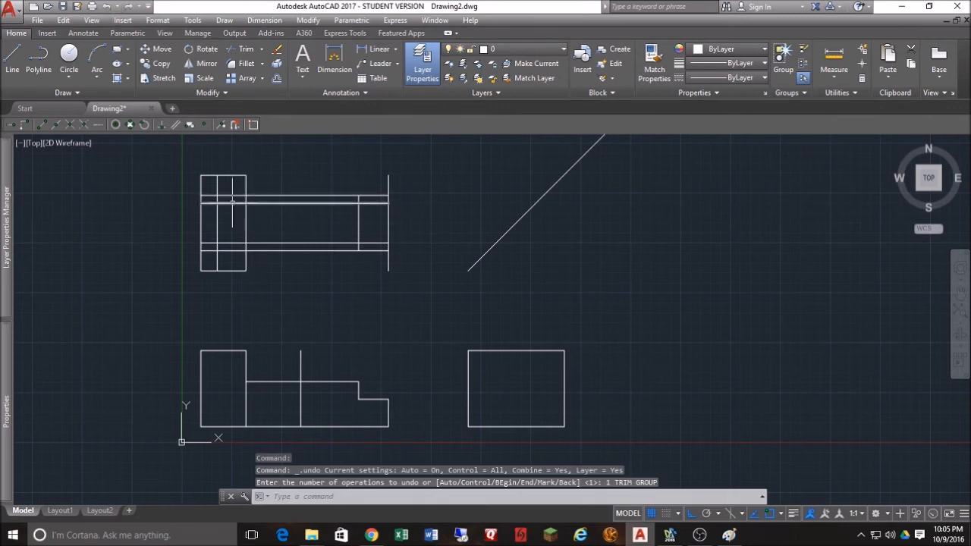
- Trim away the parts of the top view's two inner horizontal lines that lie left of the 0.4 offset line
left_click(243, 48)
left_click(229, 186)
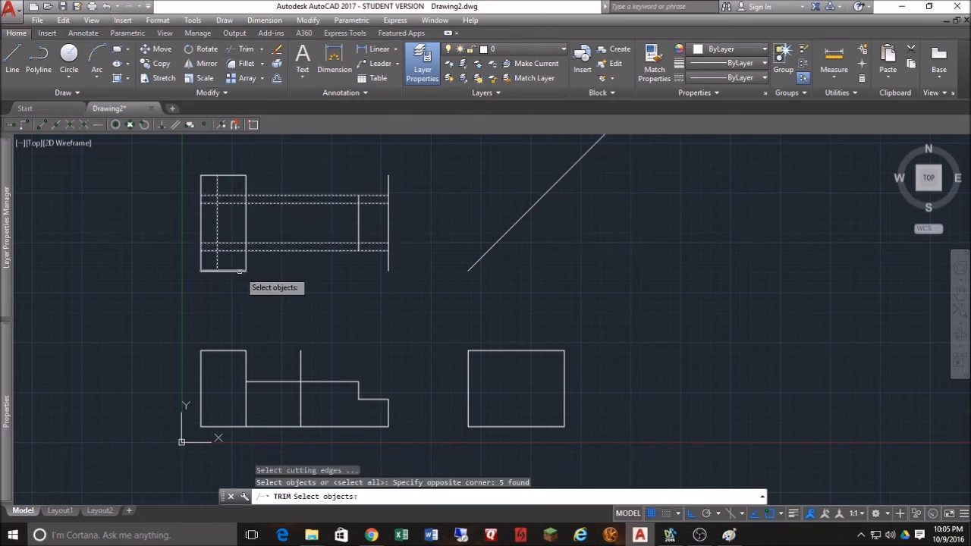
key("Return")
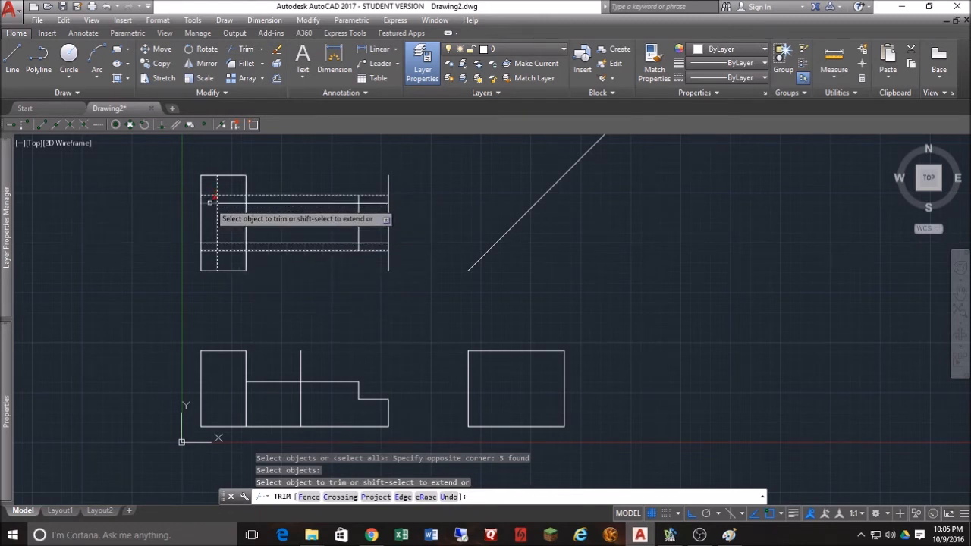
left_click(213, 243)
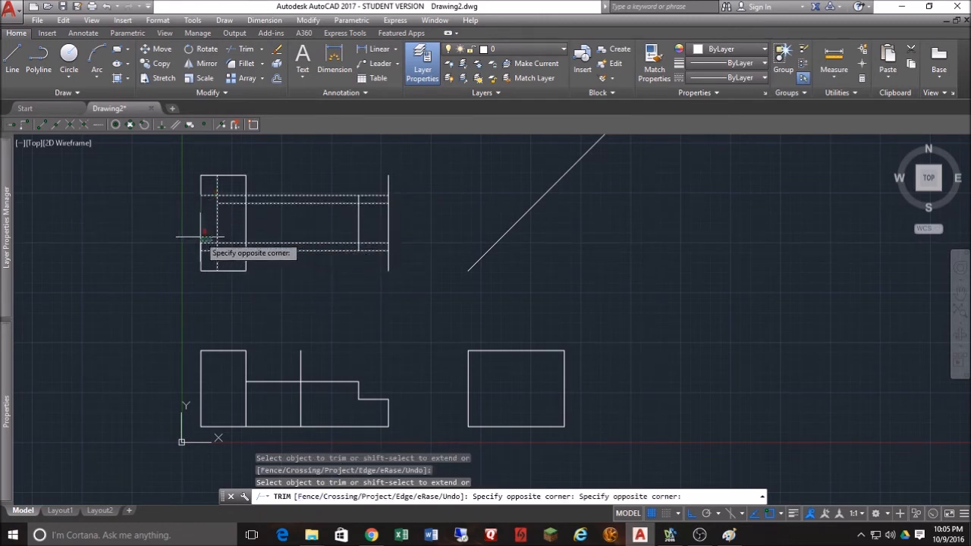
left_click(215, 246)
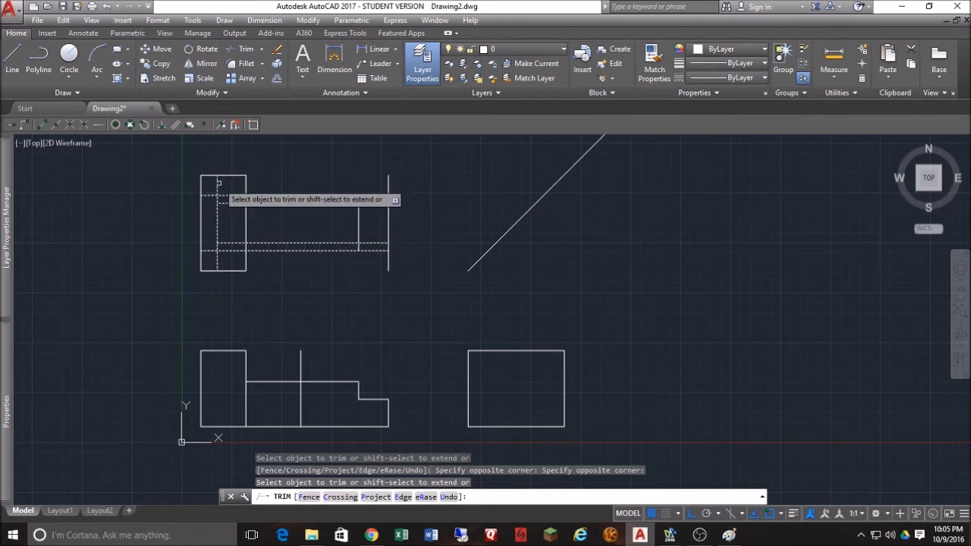
- Trim the ends of the 0.4 offset line that extend beyond the top view's two outer inner-horizontal lines
left_click(217, 190)
left_click(218, 259)
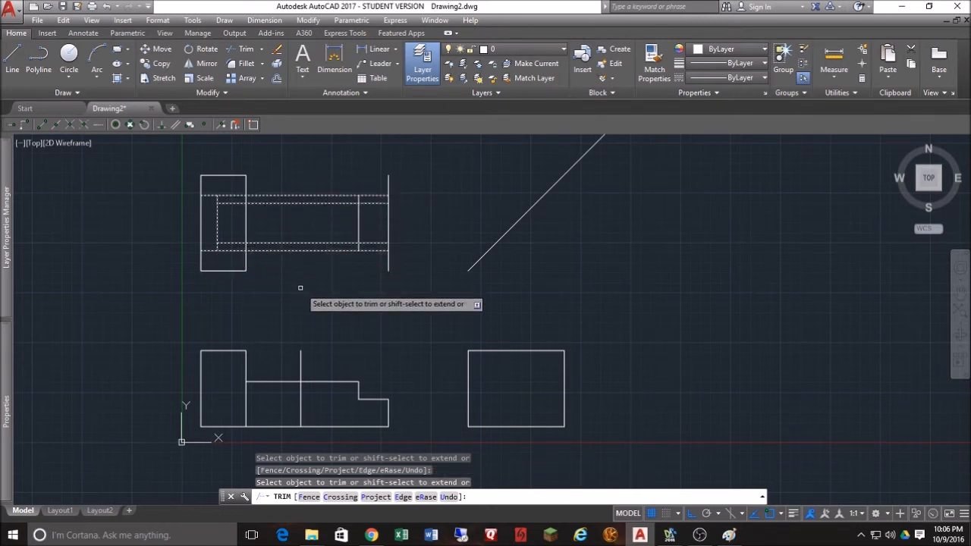
key("Escape")
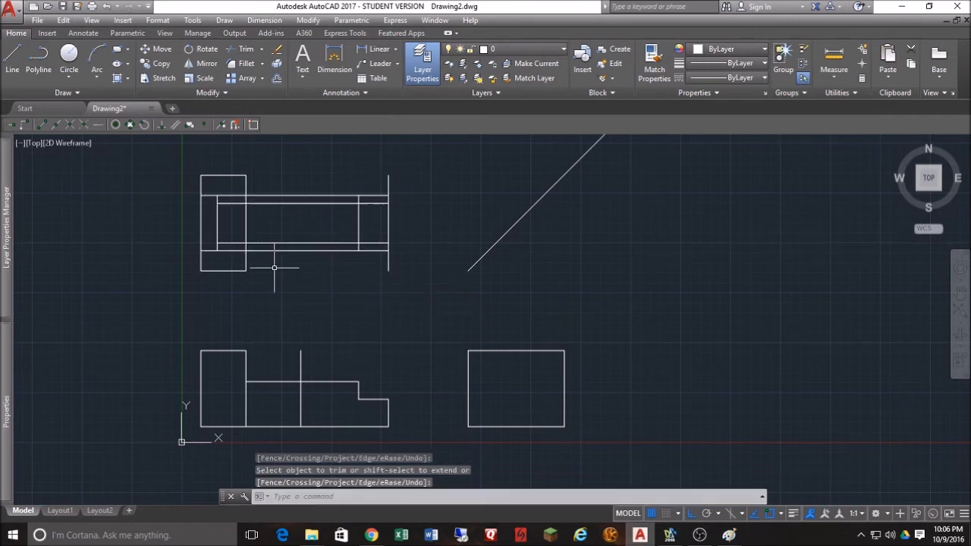
- Try to trim the top view's horizontal lines against the left block's right edge and the 0.4 offset line, and undo the trim
key("space")
left_click_drag(255, 218, 234, 218)
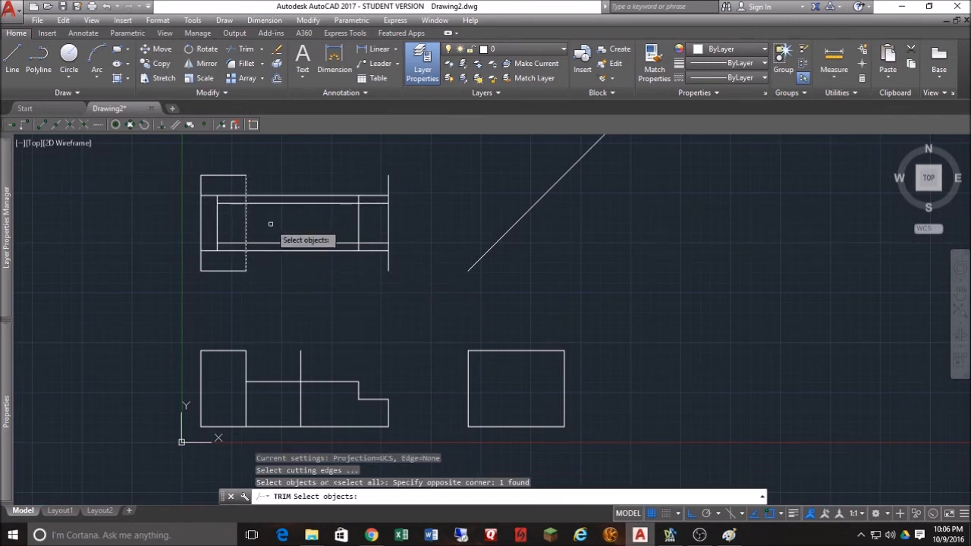
left_click(242, 218)
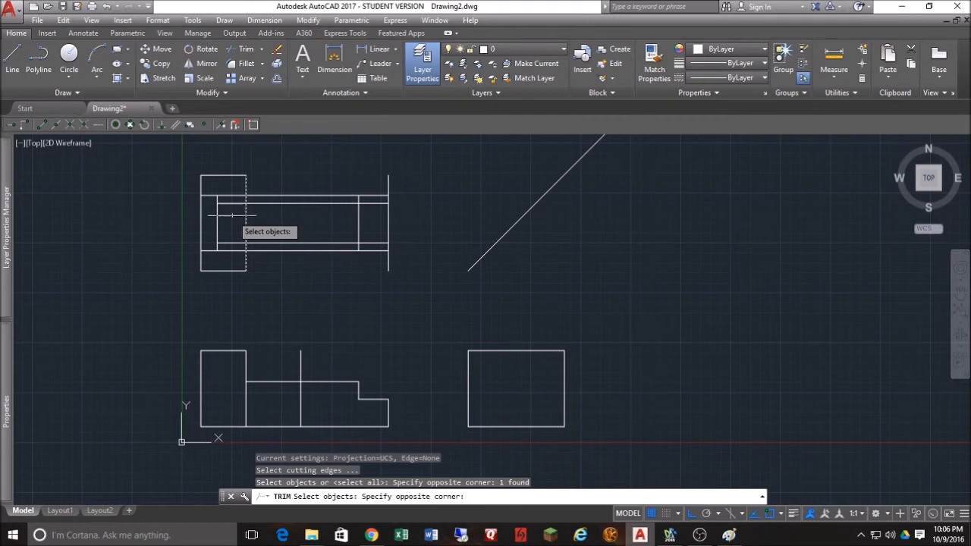
left_click(209, 219)
key("space")
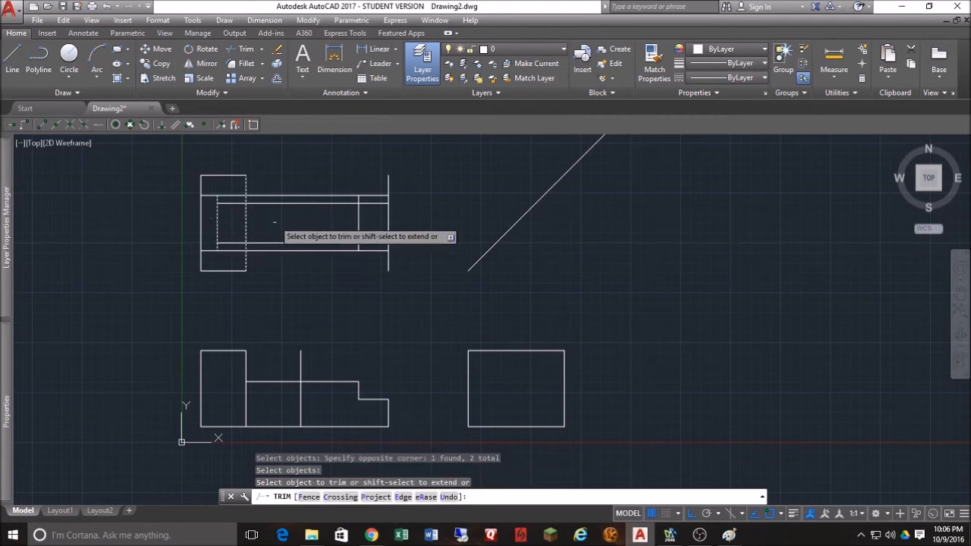
left_click(321, 195)
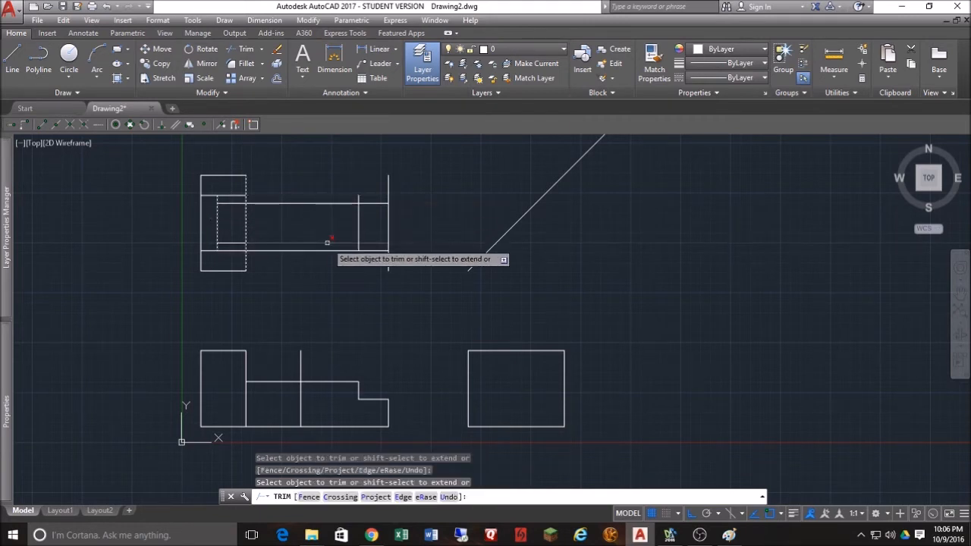
left_click(327, 249)
left_click(332, 243)
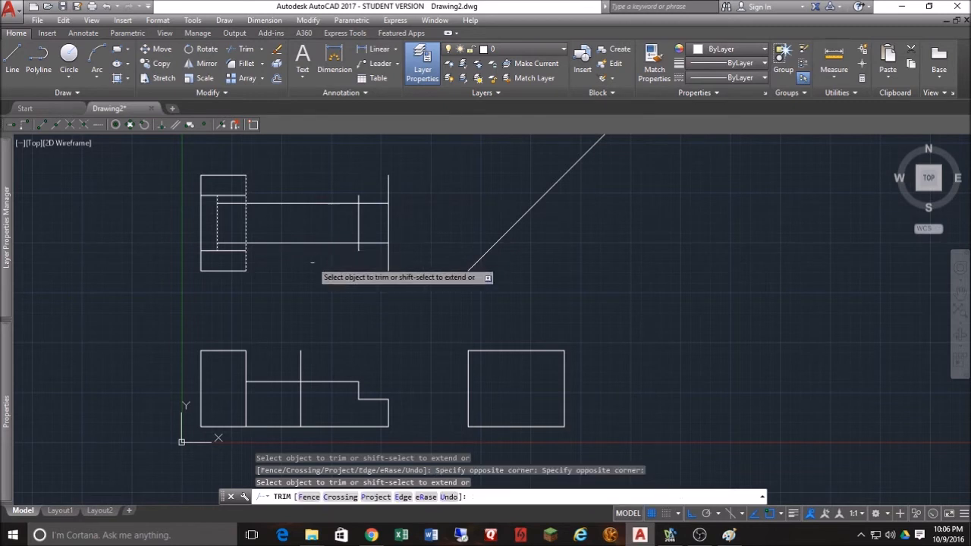
left_click(237, 242)
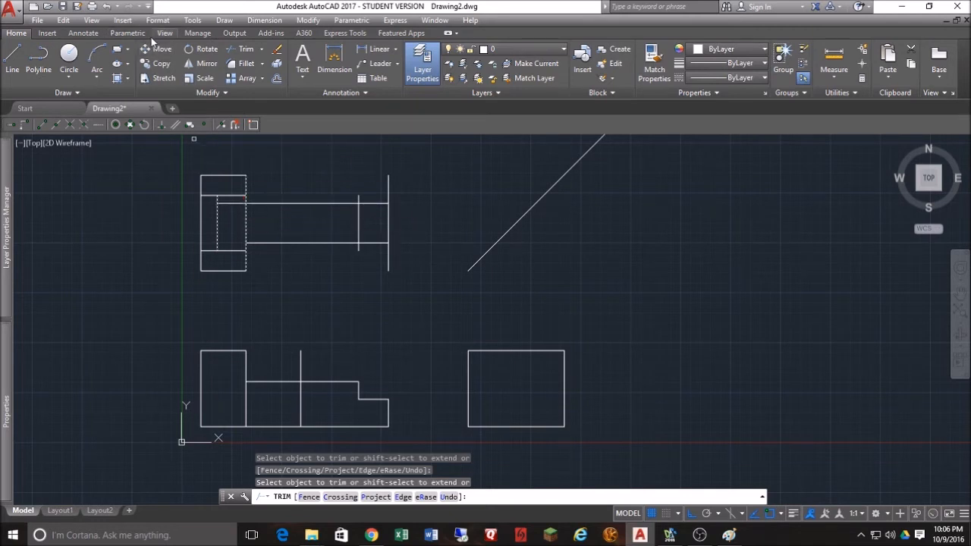
left_click(106, 7)
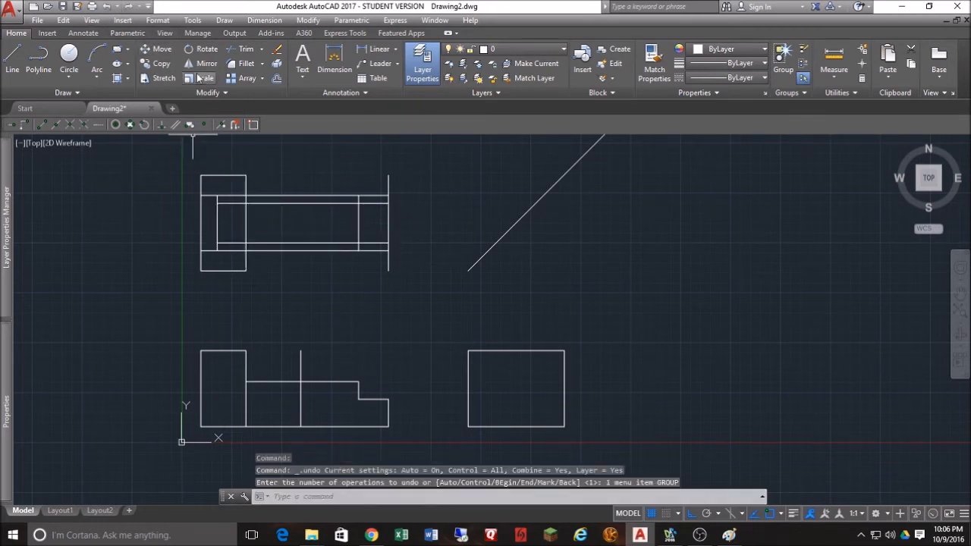
- Trim the top view's two outer inner-horizontal lines back to the left block's right edge
left_click(241, 49)
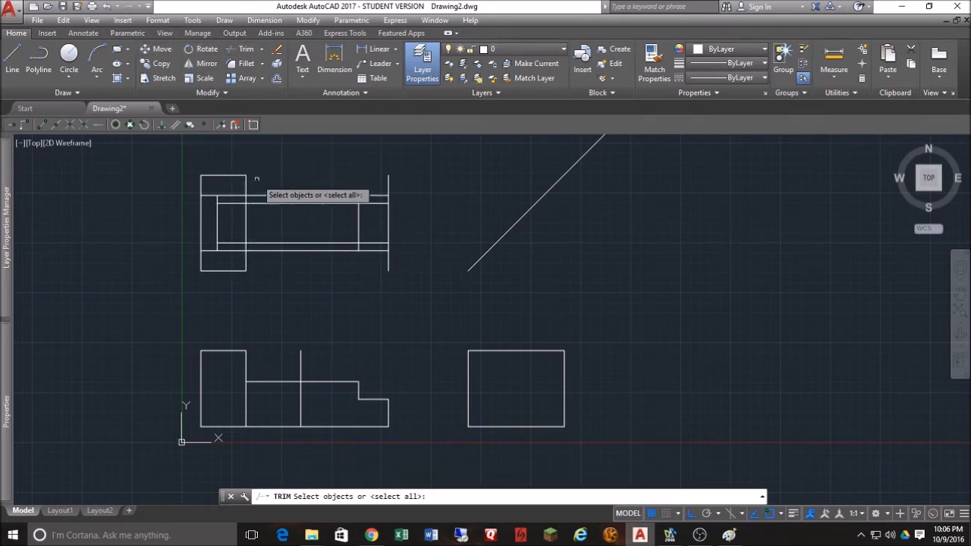
left_click(245, 217)
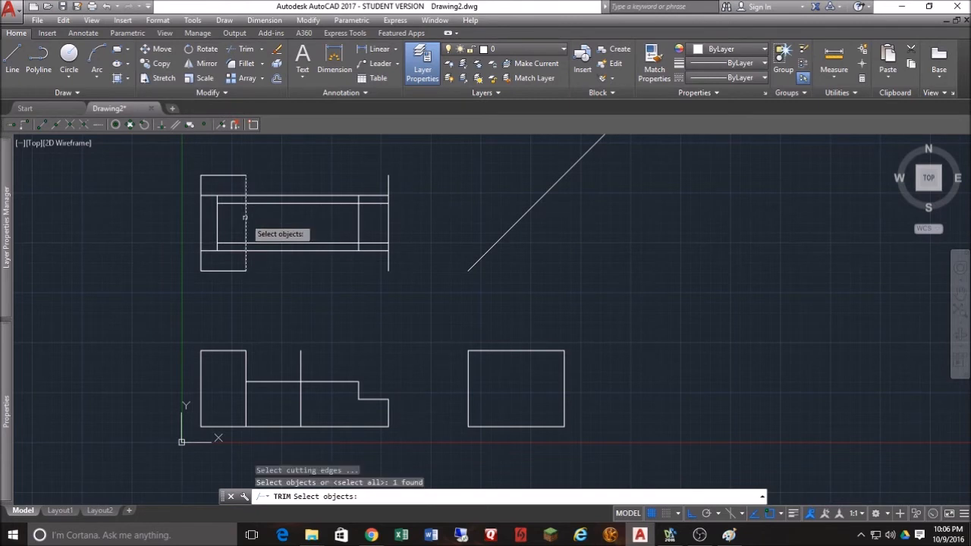
key("Return")
left_click(335, 197)
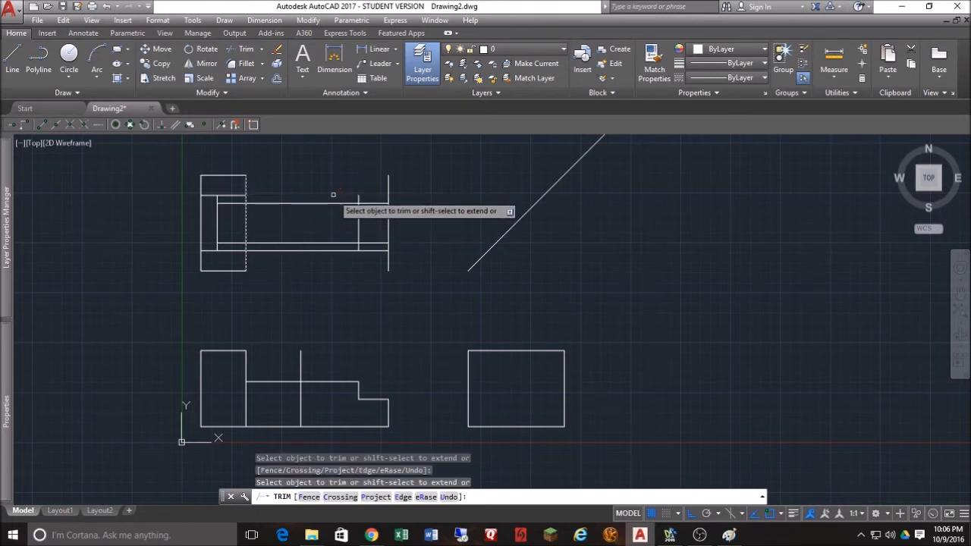
left_click(343, 251)
key("Return")
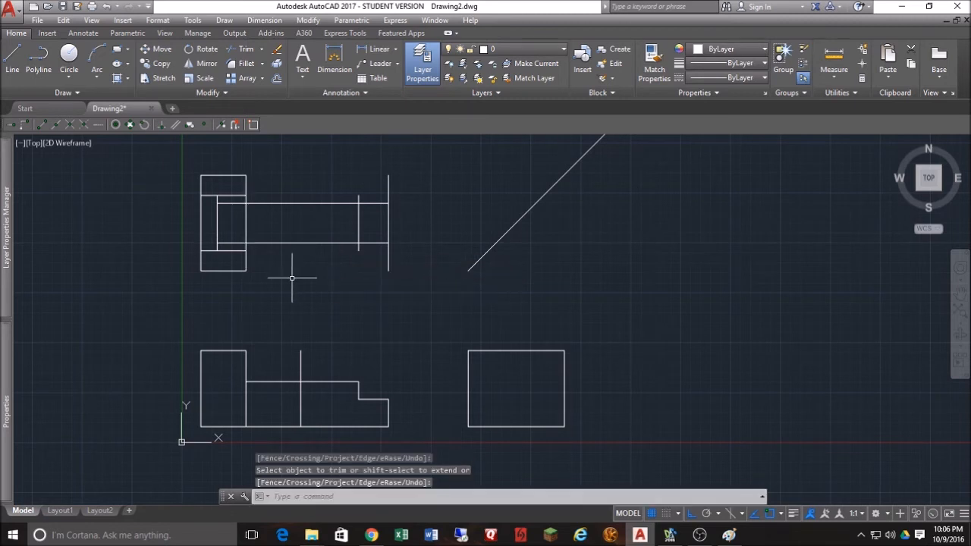
- Trim the same two horizontals inside the left block back to the 0.4 offset line
key("Return")
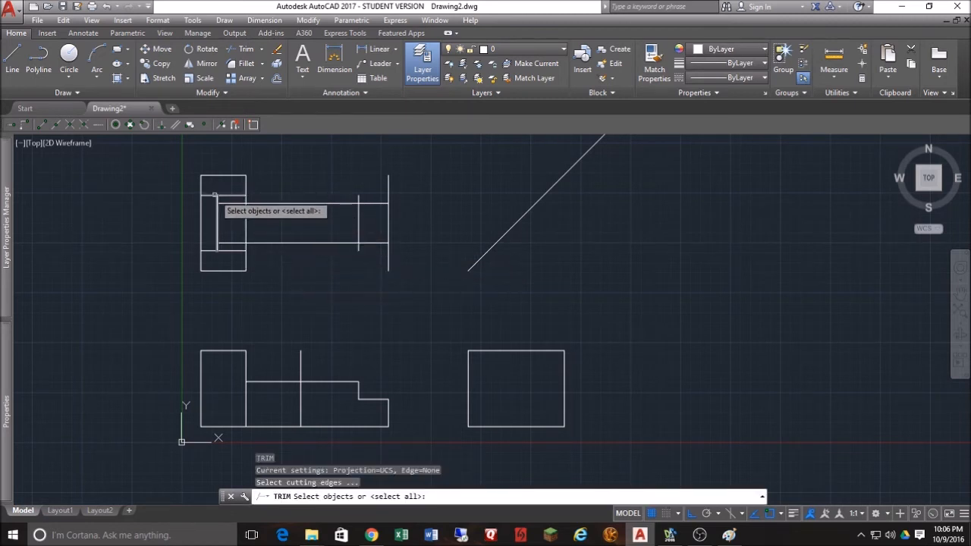
left_click(225, 214)
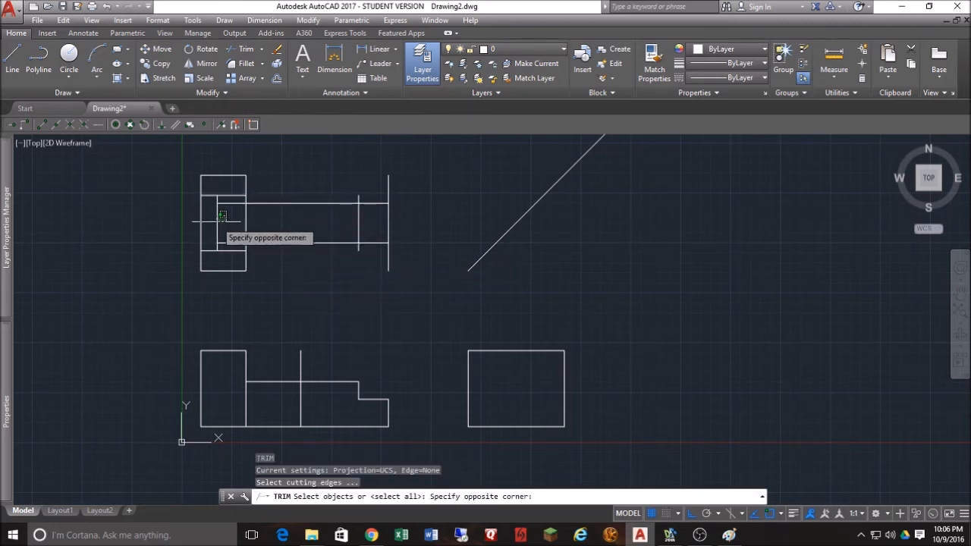
left_click(218, 222)
key("Return")
left_click(232, 196)
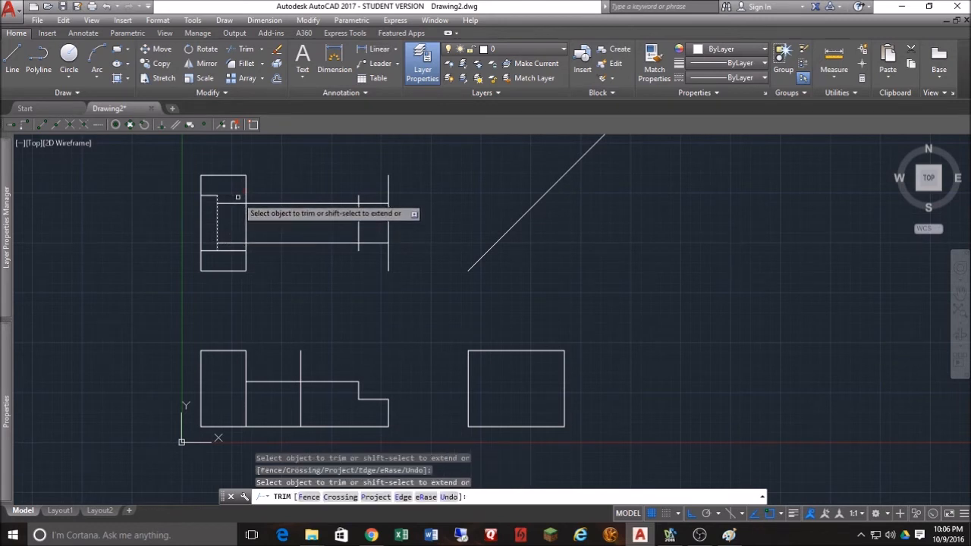
left_click(241, 250)
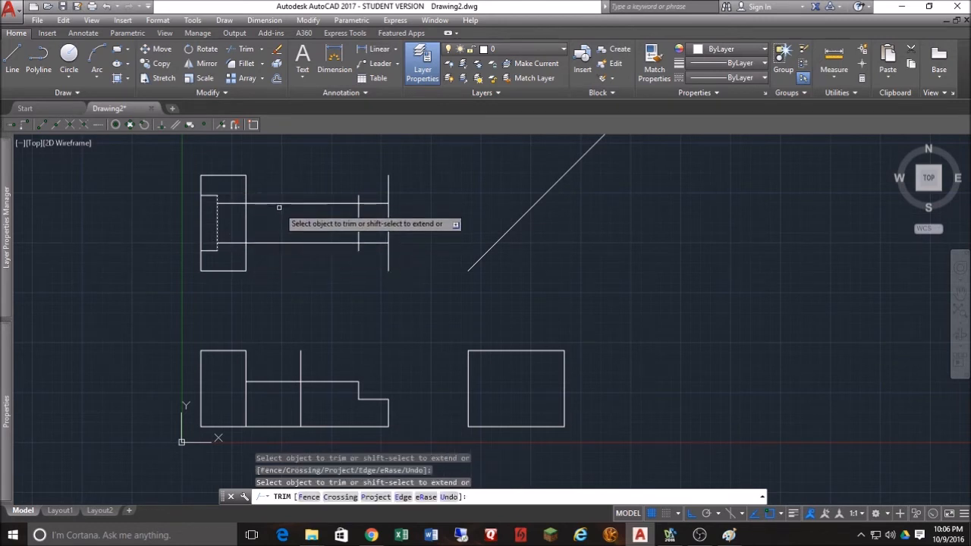
key("Return")
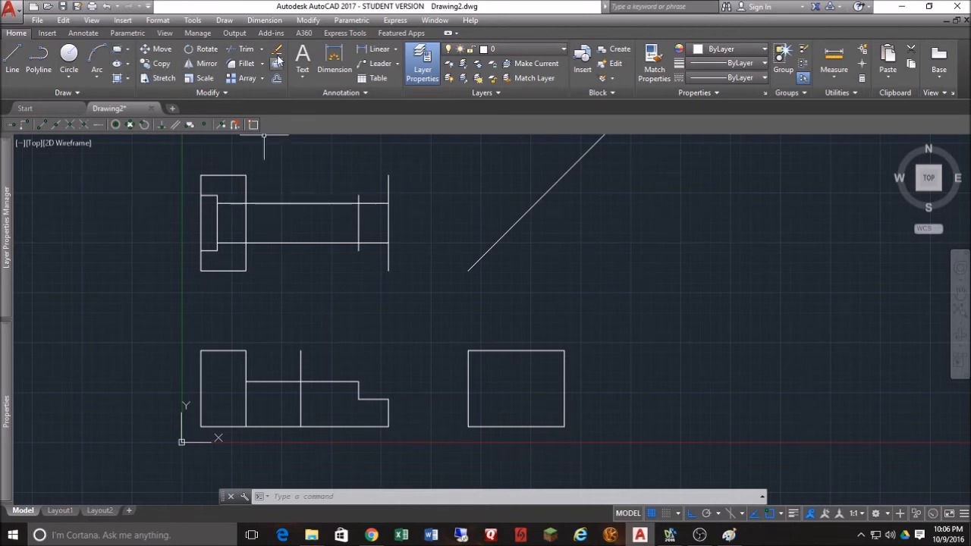
- Draw horizontal lines from both ends of the 0.4 offset line to just past the top view's right vertical
left_click(13, 58)
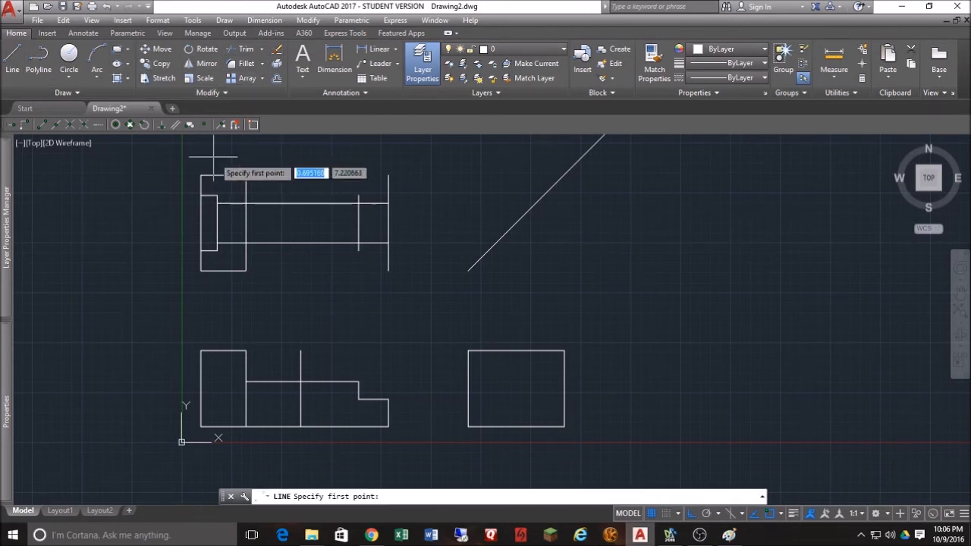
left_click(218, 195)
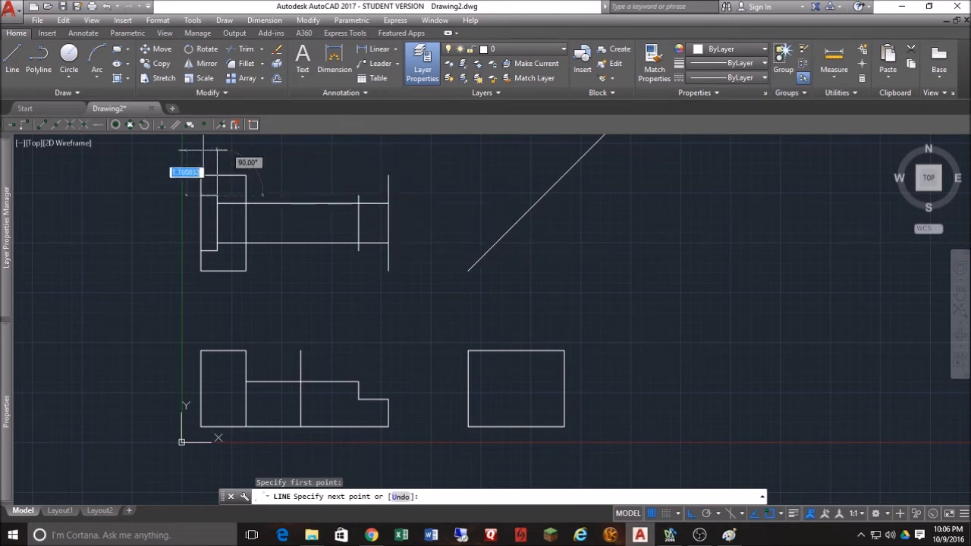
left_click(421, 196)
key("Return")
key("Return")
left_click(218, 250)
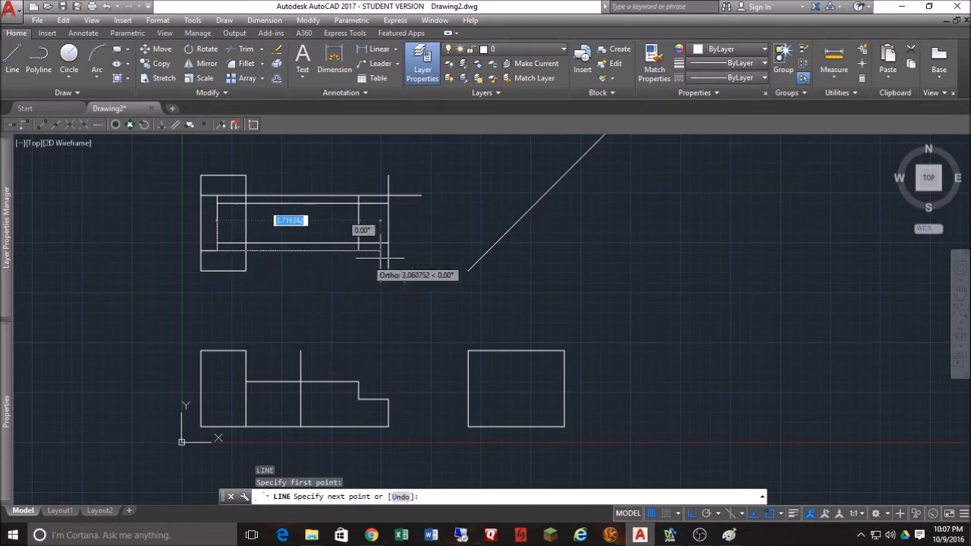
left_click(415, 252)
key("Escape")
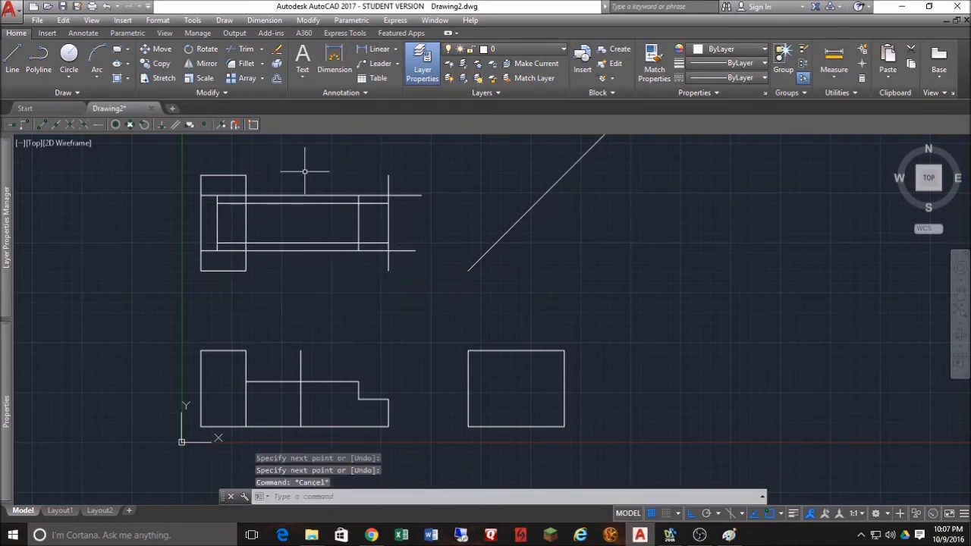
- Trim the two new horizontal lines inside the left block, using the block's right edge as the cutting edge
left_click(241, 49)
left_click(261, 226)
left_click(239, 200)
key("Return")
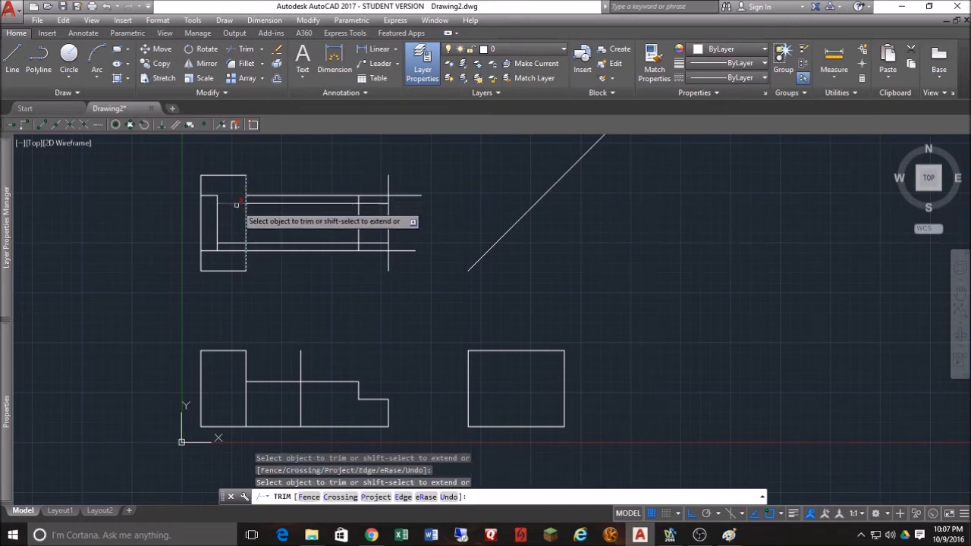
left_click(229, 247)
left_click(233, 256)
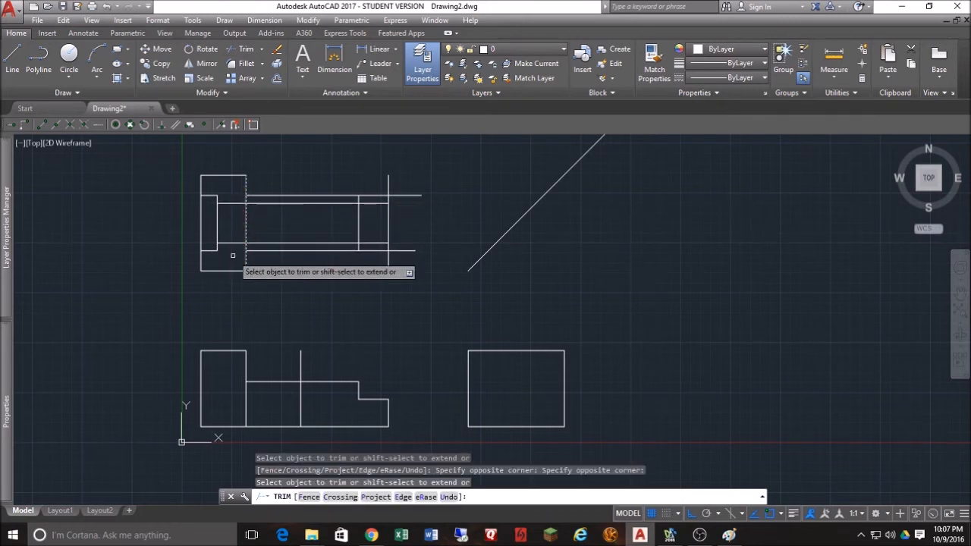
- Trim away the parts of the two slot lines that lie right of the left block's right edge
left_click(319, 201)
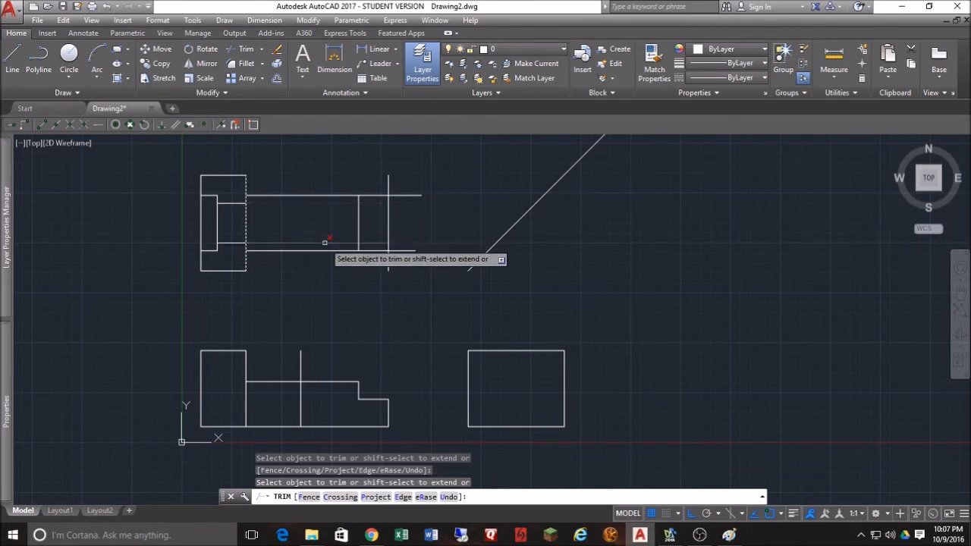
left_click(325, 242)
key("Escape")
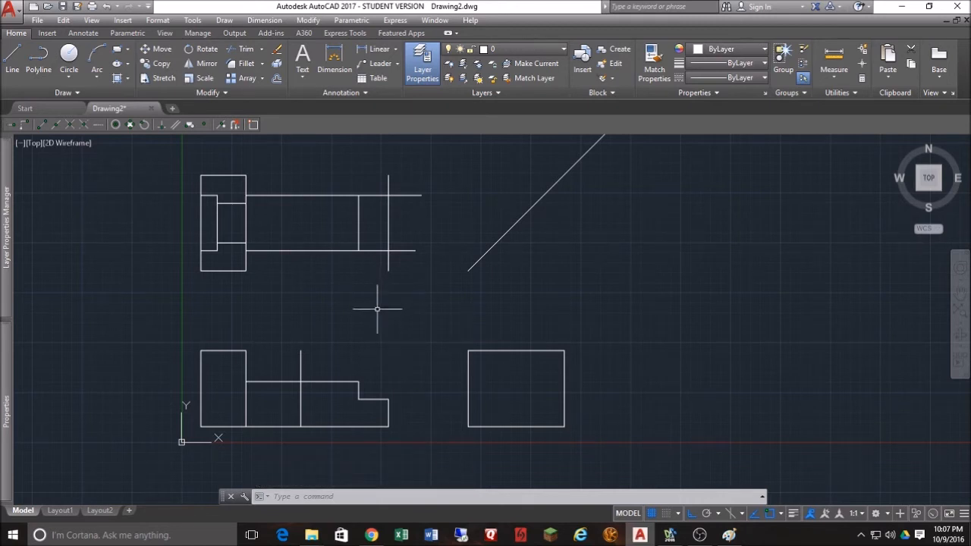
- Turn Ortho mode off while starting a line at the midpoint of the top view's right vertical, and cancel the line
left_click(12, 62)
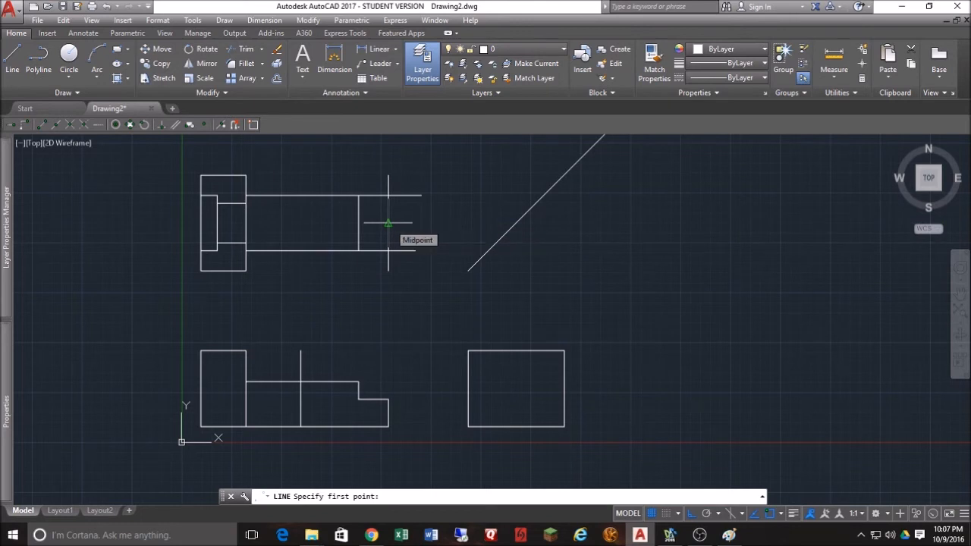
left_click(387, 223)
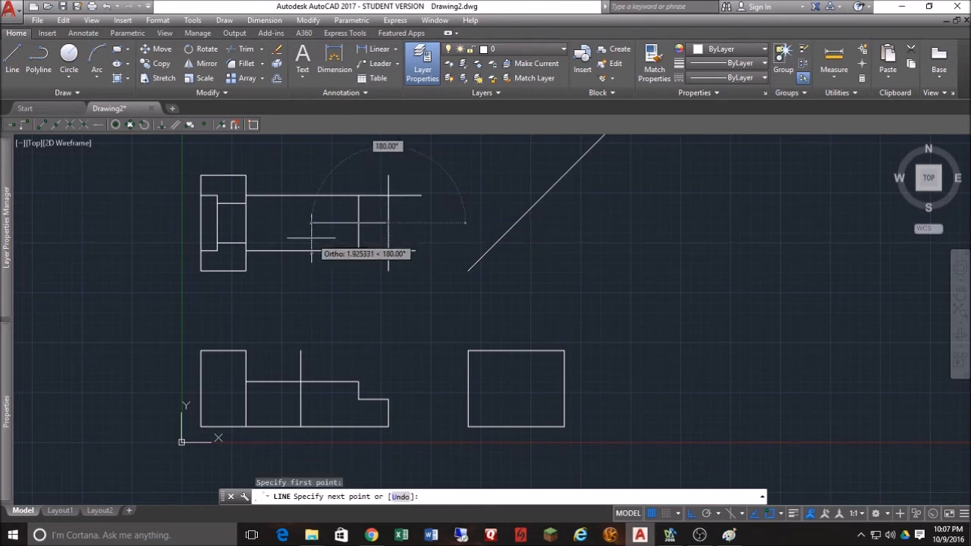
key("F8")
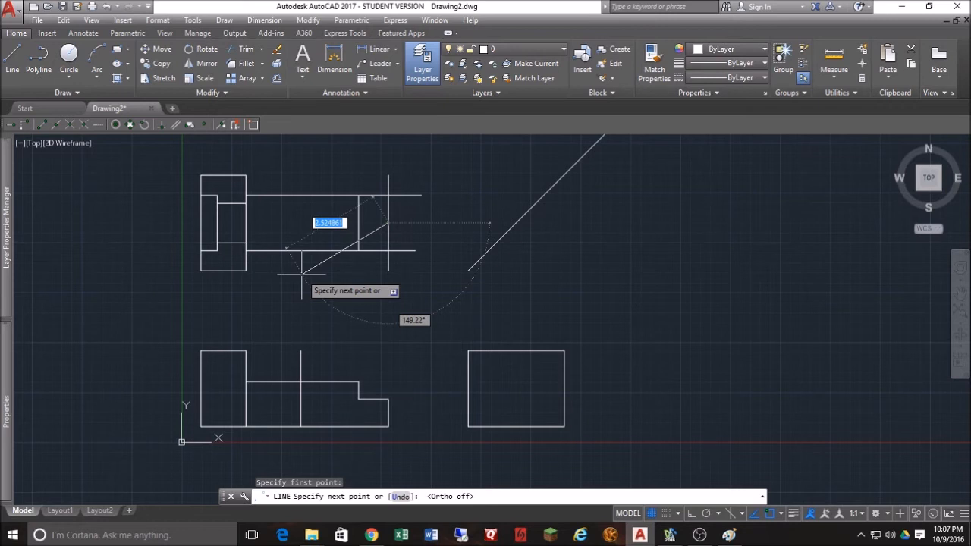
key("Escape")
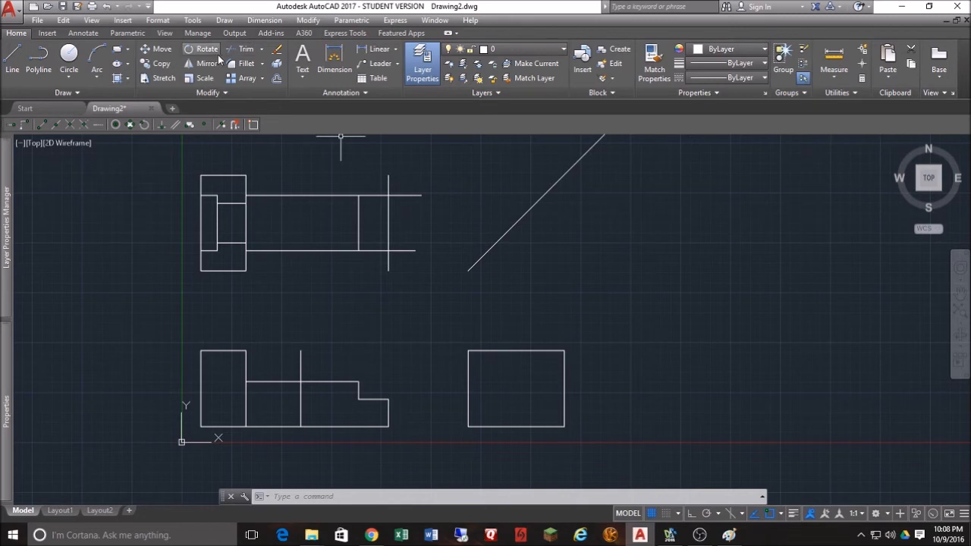
- Draw an angled line from the midpoint of the top view's right vertical, 2 units long at 210° (@2<210)
left_click(12, 61)
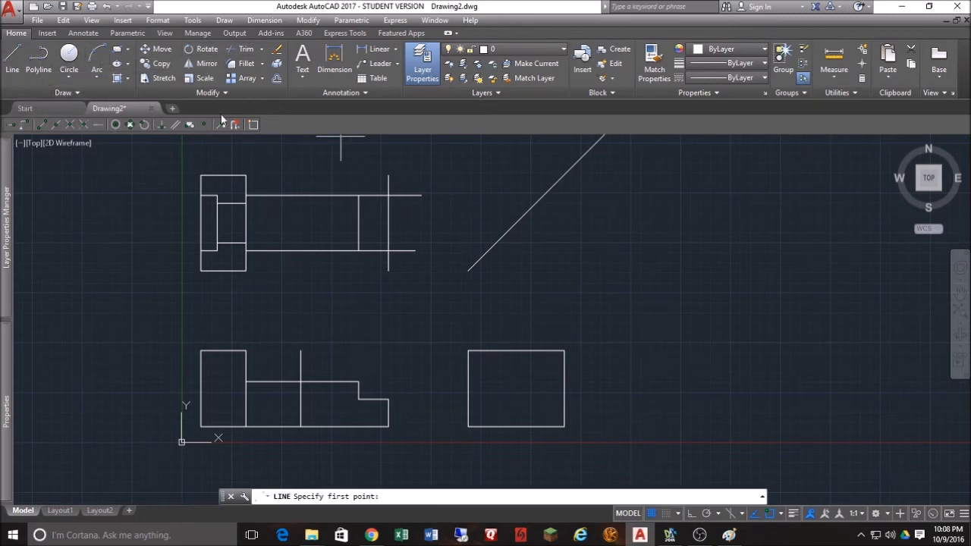
left_click(387, 223)
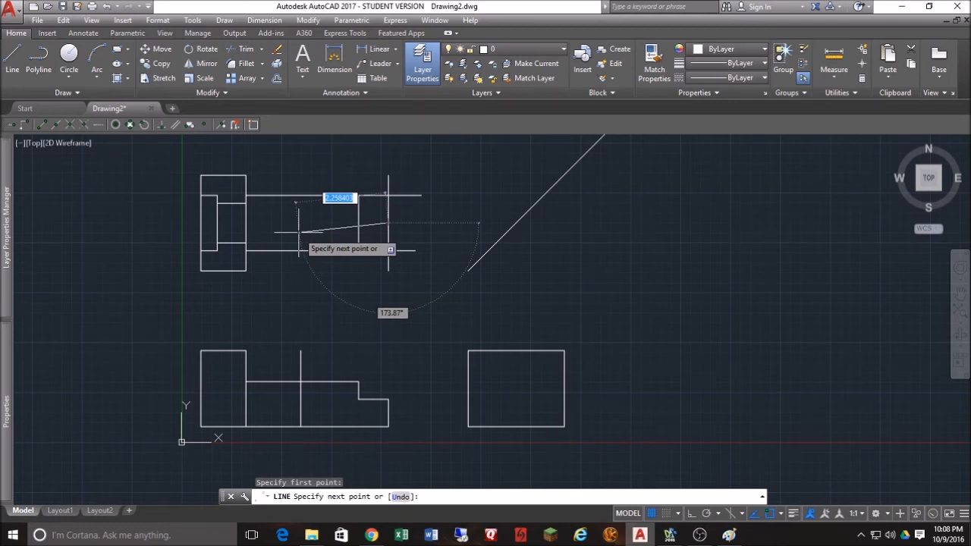
type("2")
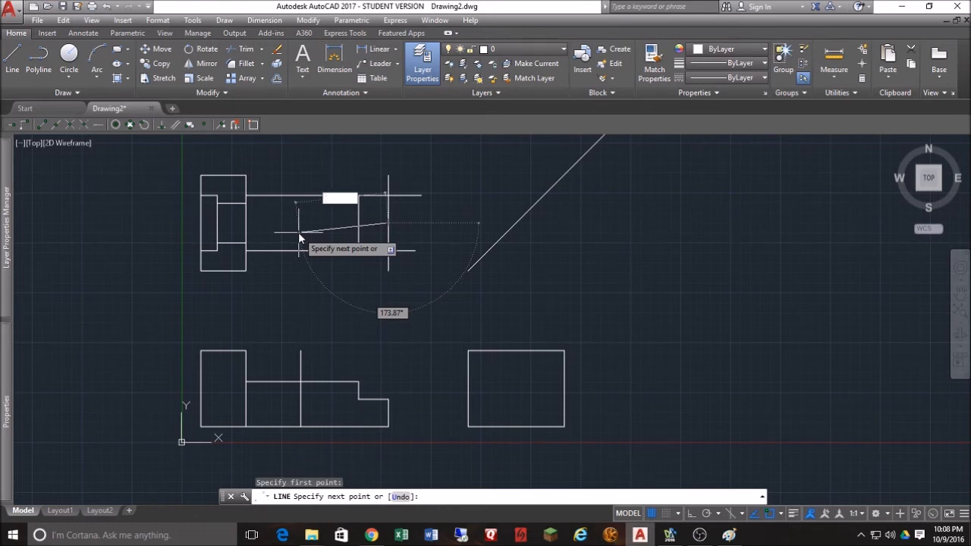
type("@")
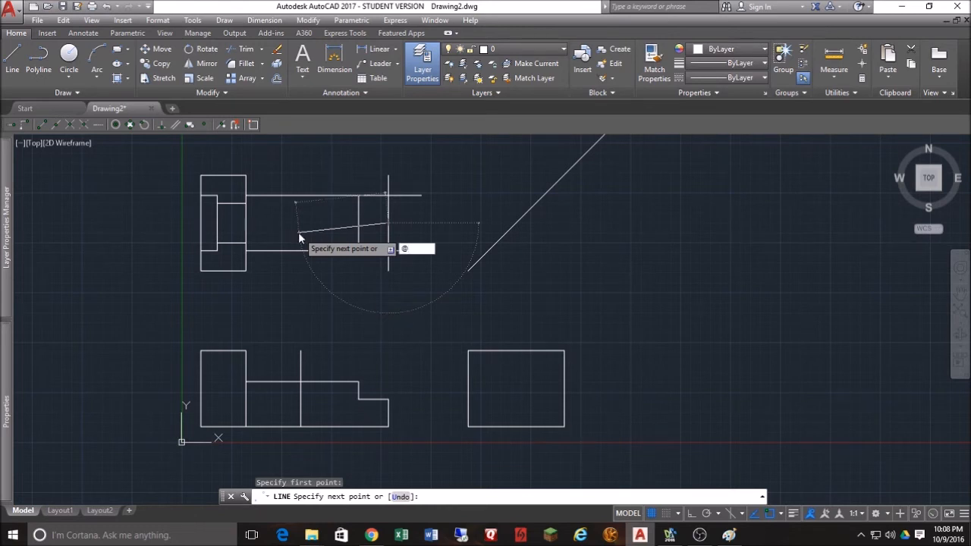
type("2<")
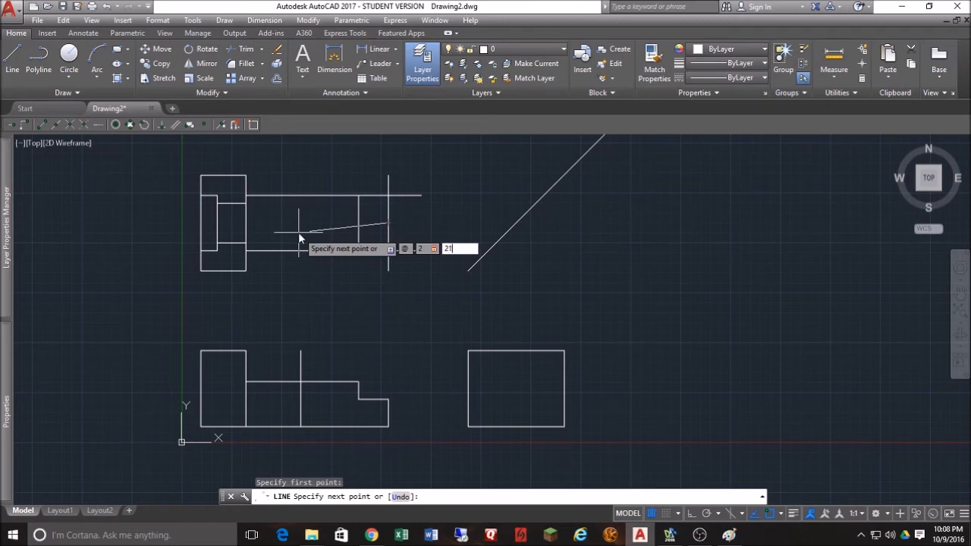
type("210")
key("Return")
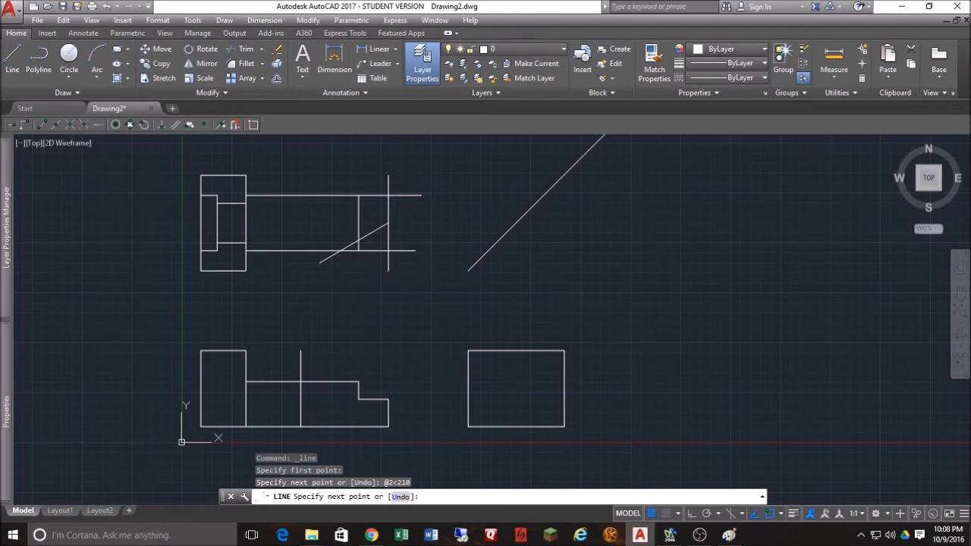
key("Escape")
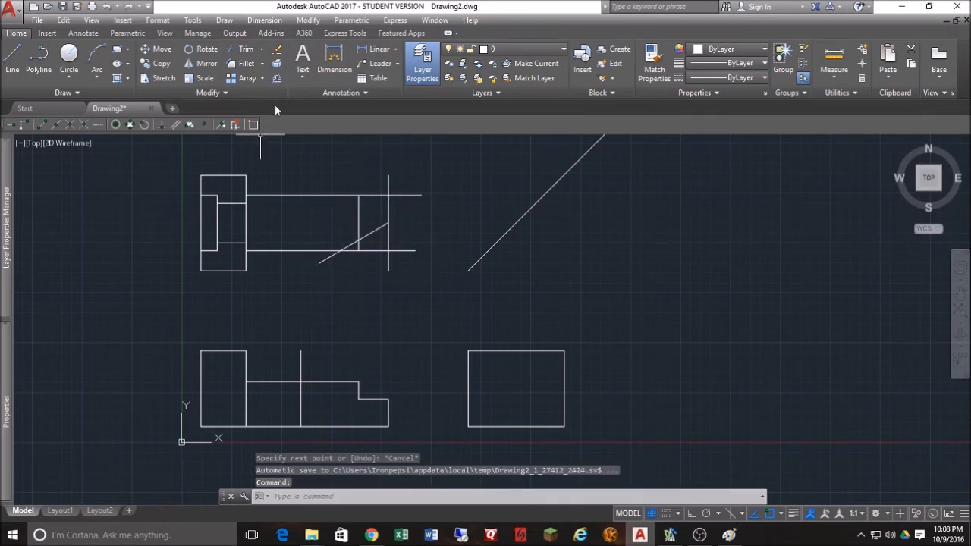
- Mirror the angled line about a horizontal axis through the right vertical's midpoint, with Ortho on and the source line kept
left_click(202, 65)
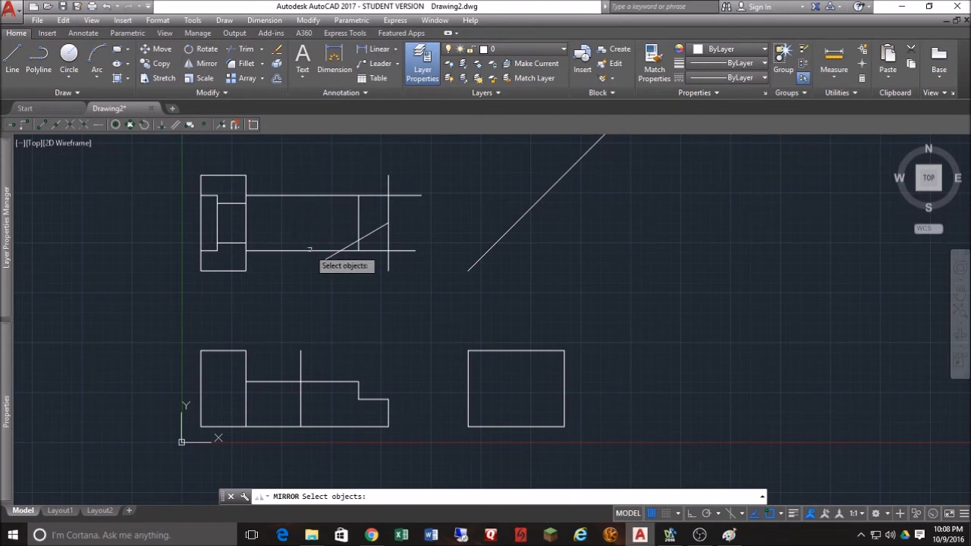
left_click(334, 254)
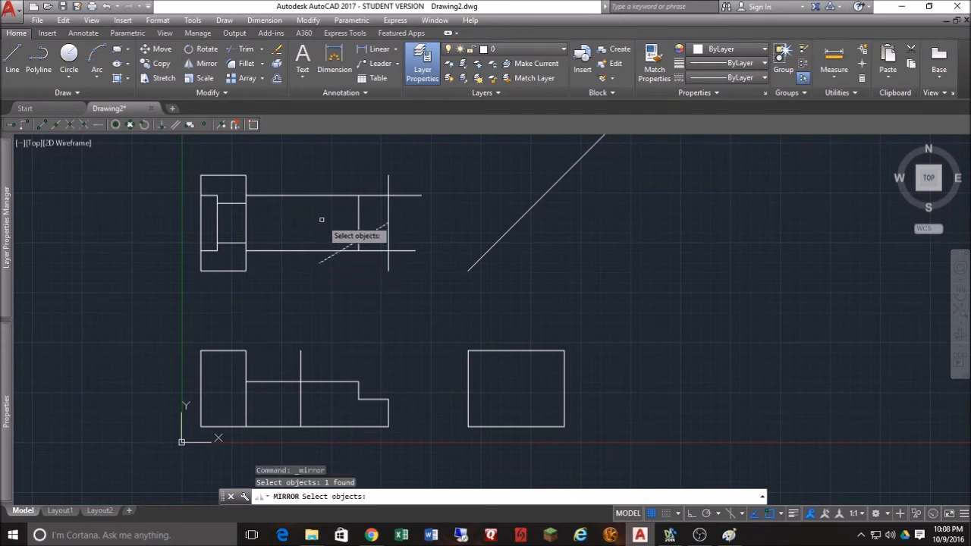
key("Return")
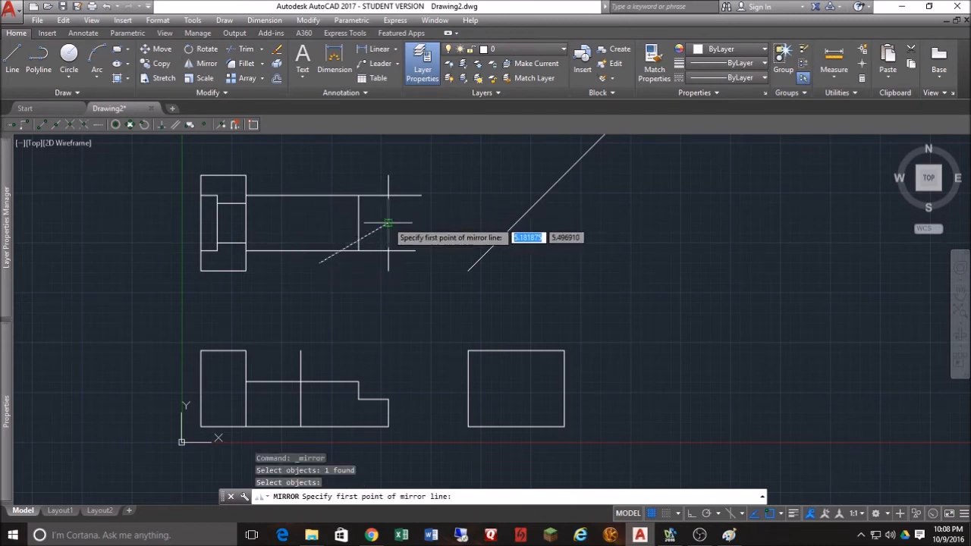
left_click(388, 223)
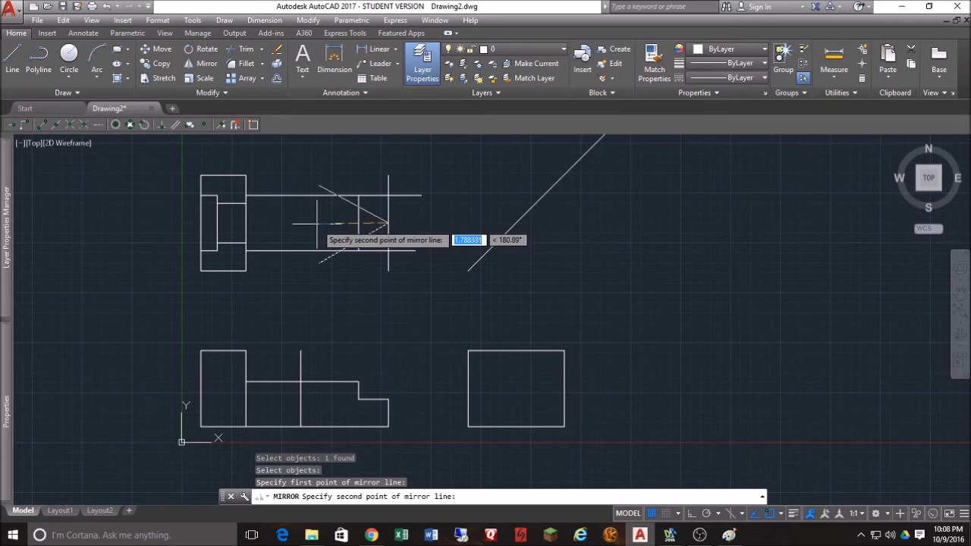
key("F8")
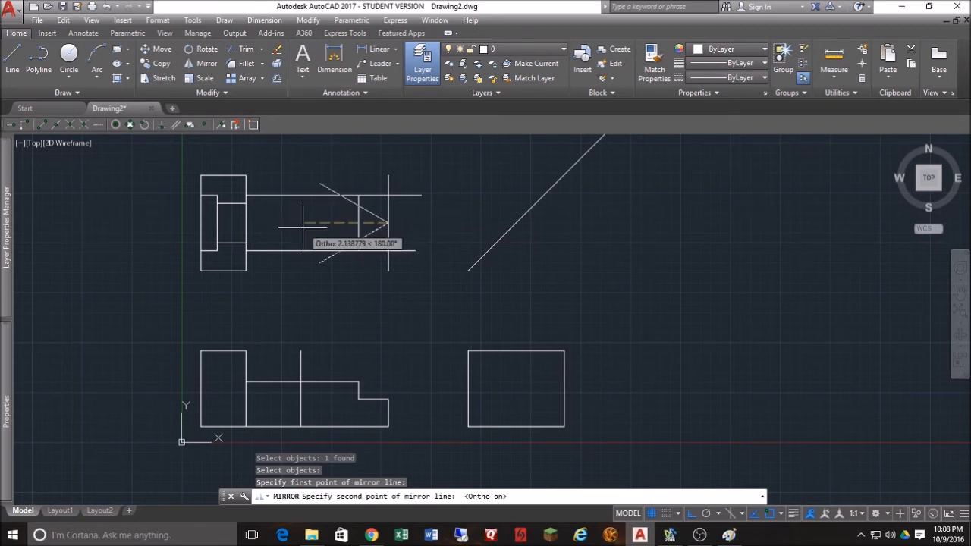
left_click(303, 226)
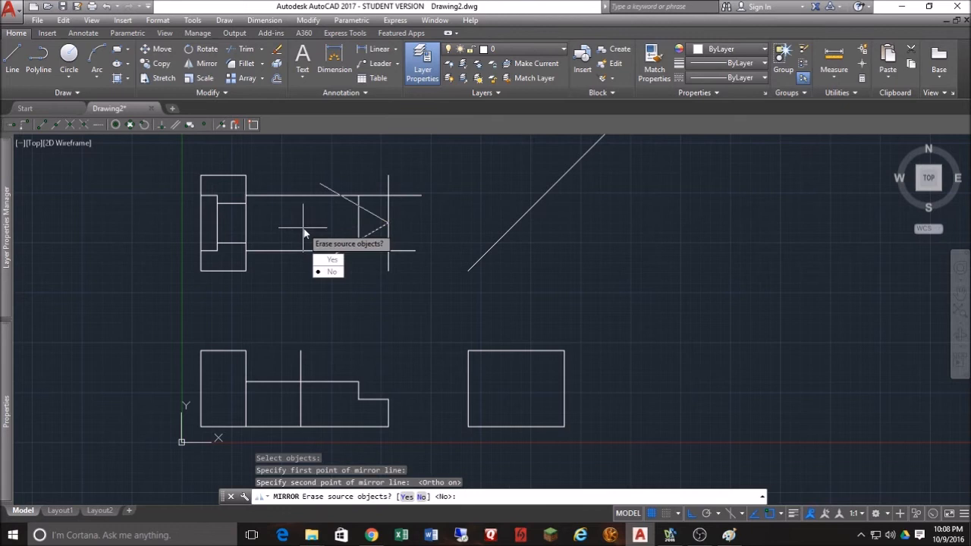
left_click(334, 272)
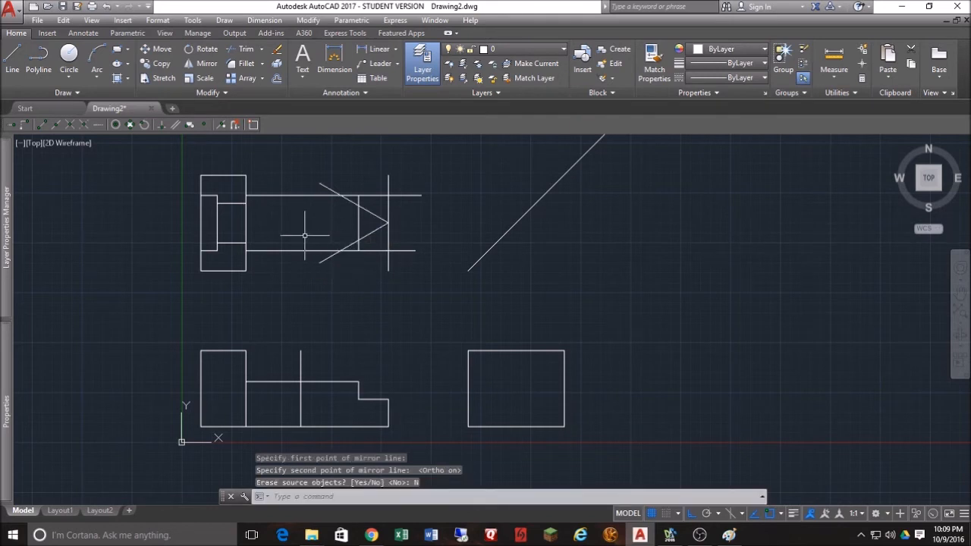
key("Escape")
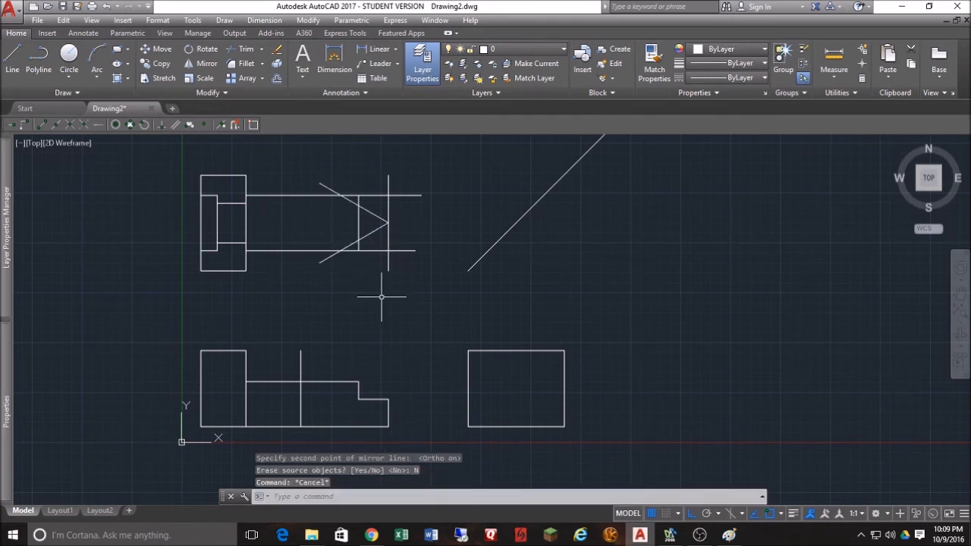
- Trim the top view's two long horizontals and the inner vertical outside the two angled lines, using the angled lines as cutting edges
left_click(242, 48)
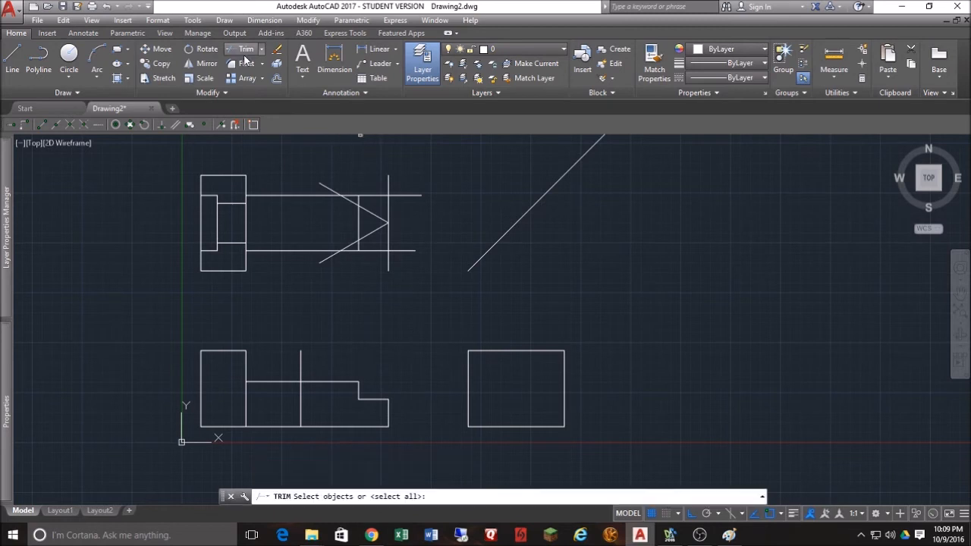
left_click(377, 216)
left_click(371, 233)
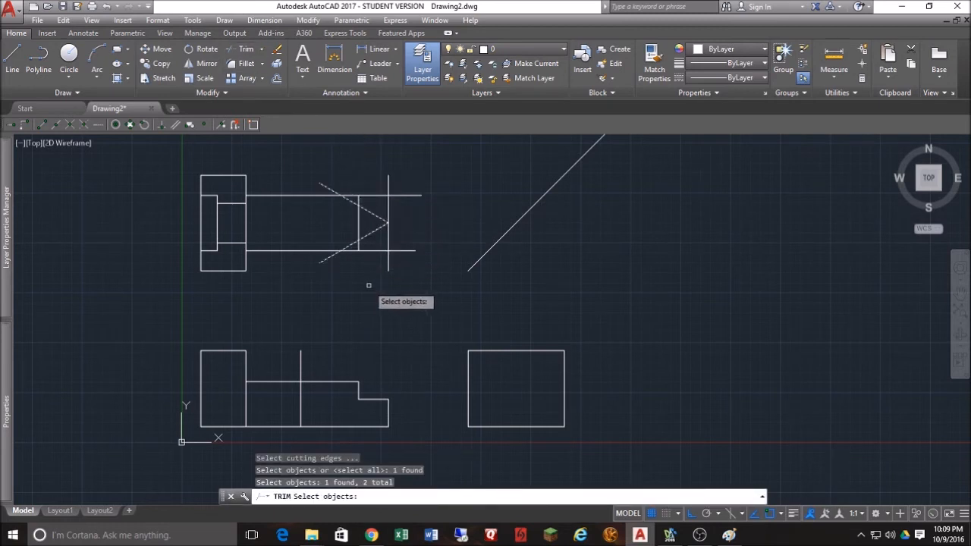
key("Return")
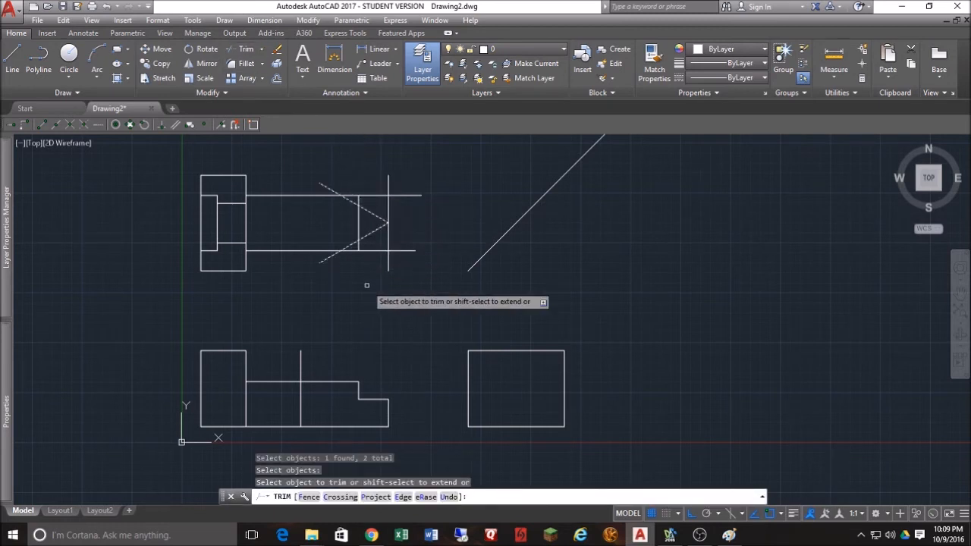
left_click(386, 251)
left_click(376, 196)
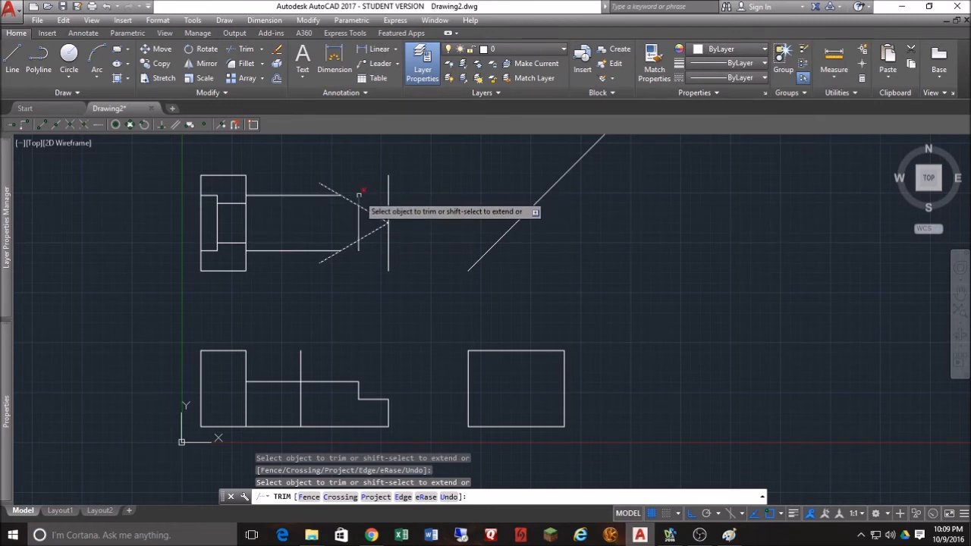
key("Return")
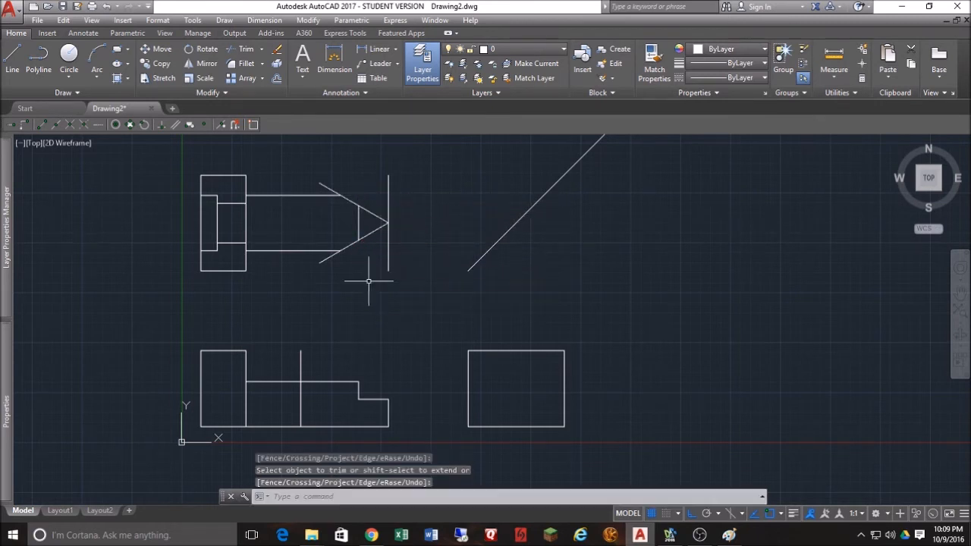
- Trim the angled lines' ends that overhang the top view's two long horizontals, using those horizontals as cutting edges
key("Return")
left_click(307, 187)
left_click(291, 278)
key("Return")
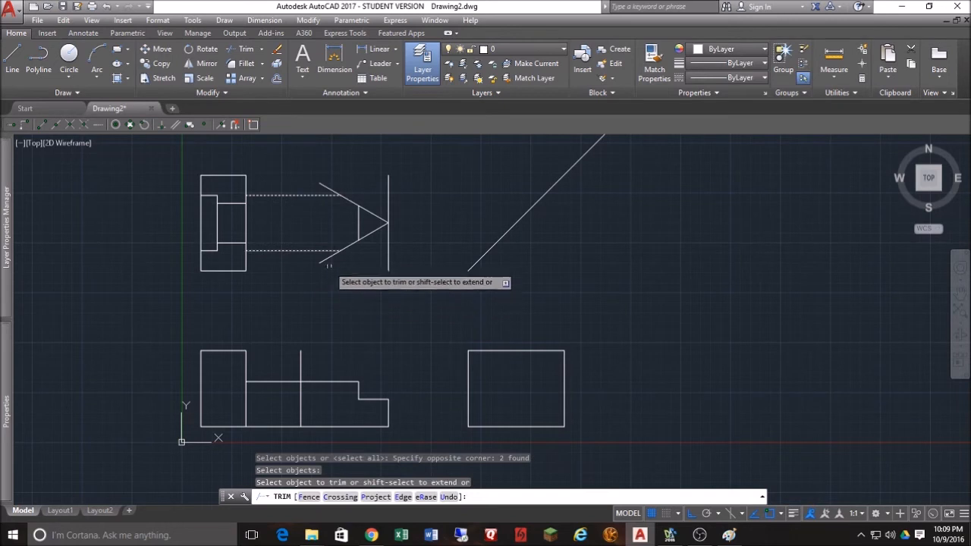
left_click(328, 257)
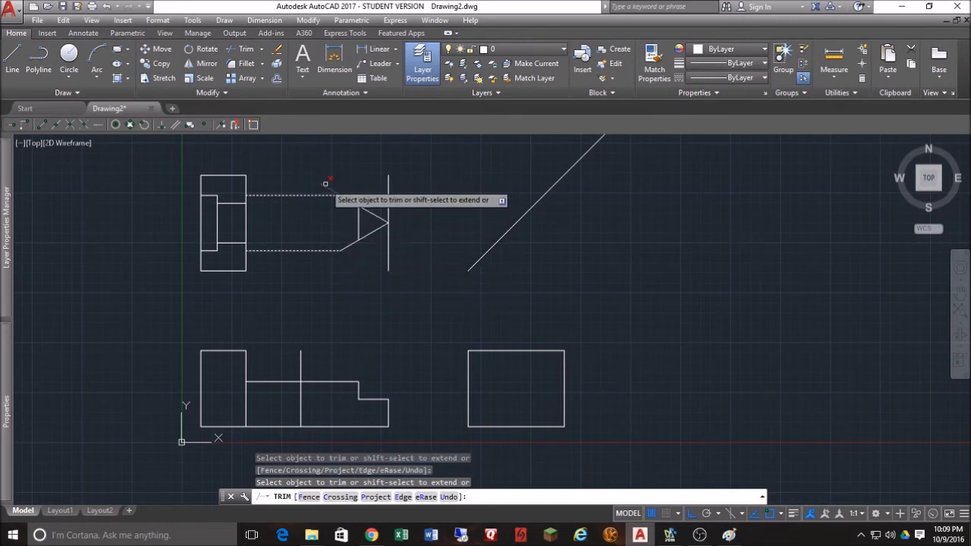
key("Escape")
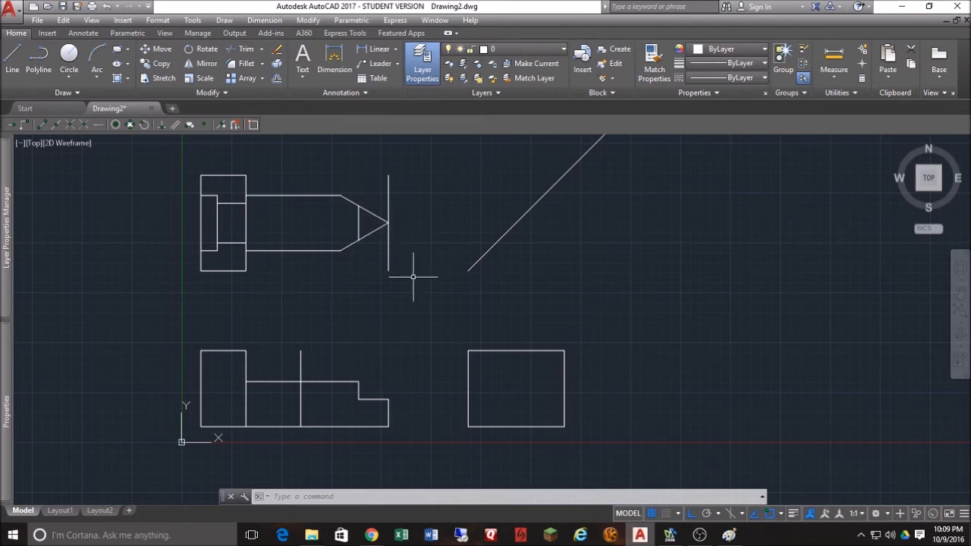
- Draw a vertical projection line about 5.02 long from the lower corner of the top view's angled edge down past the front view
type("L")
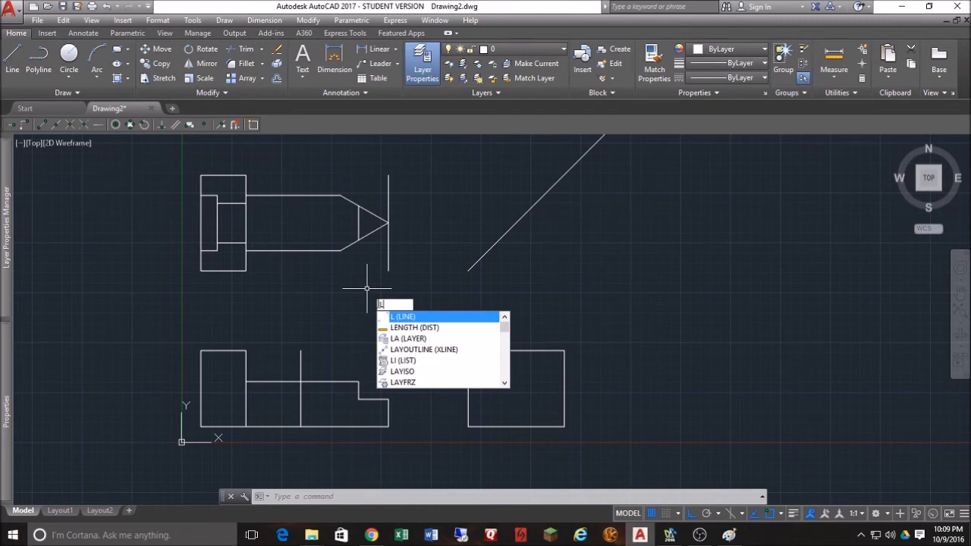
key("Return")
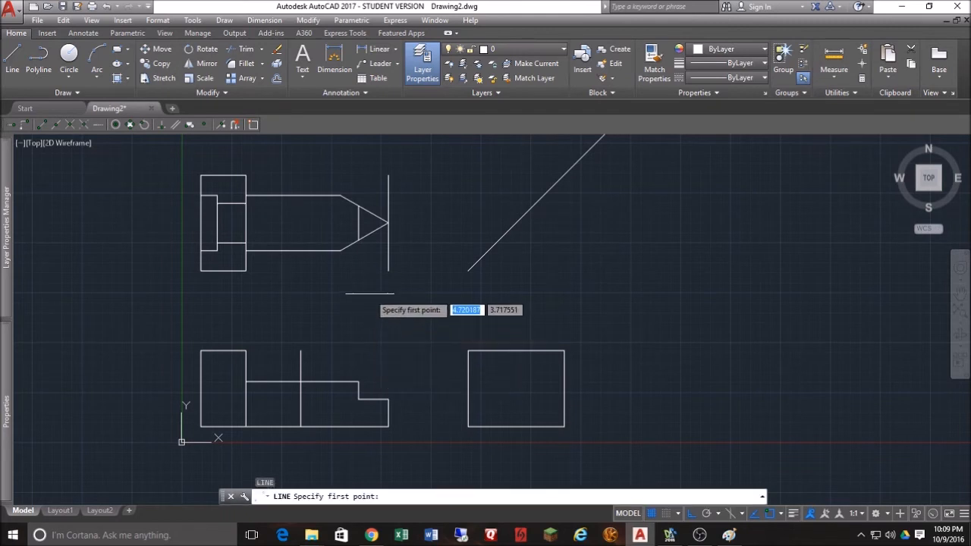
left_click(340, 250)
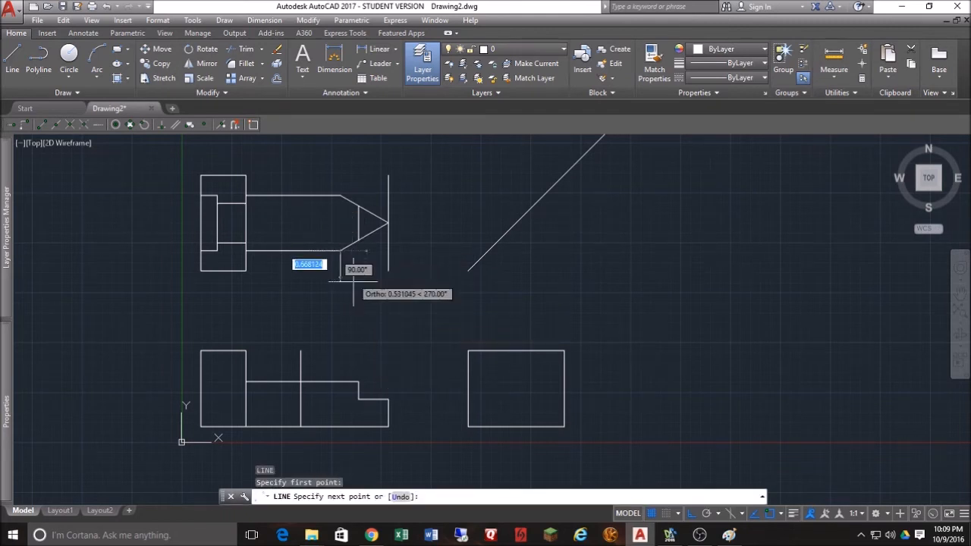
key("F8")
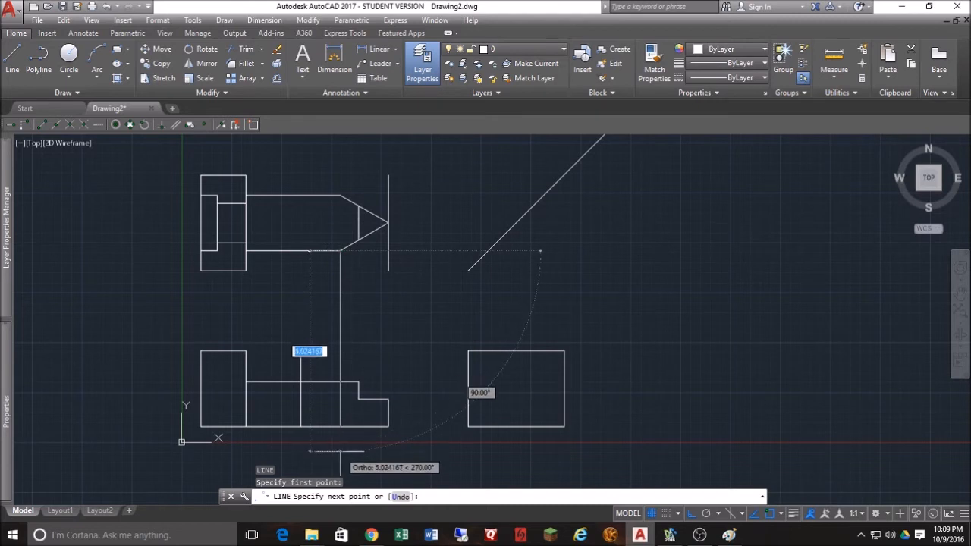
left_click(356, 450)
key("Escape")
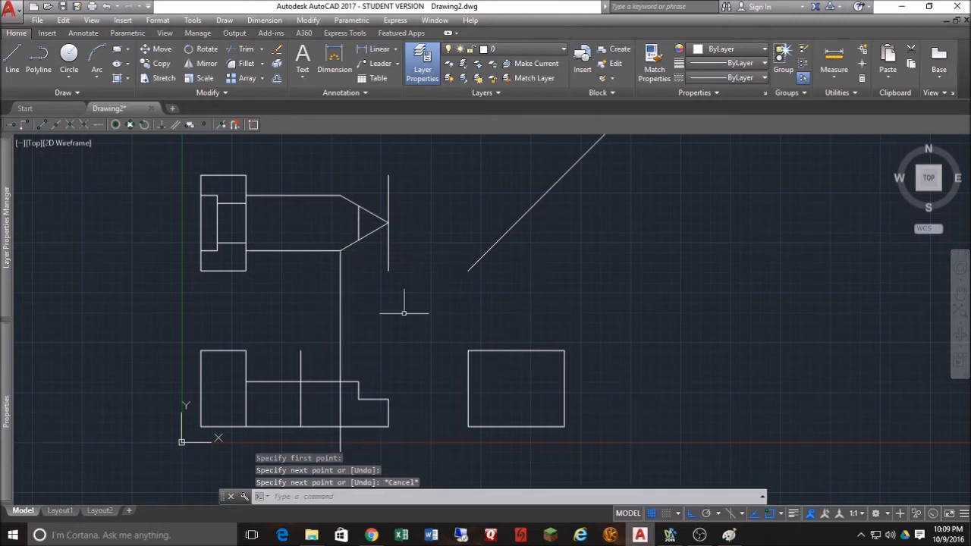
- Trim the projection line above and below the front view, using its 'step' top edge and bottom edge as cutting edges
left_click(241, 49)
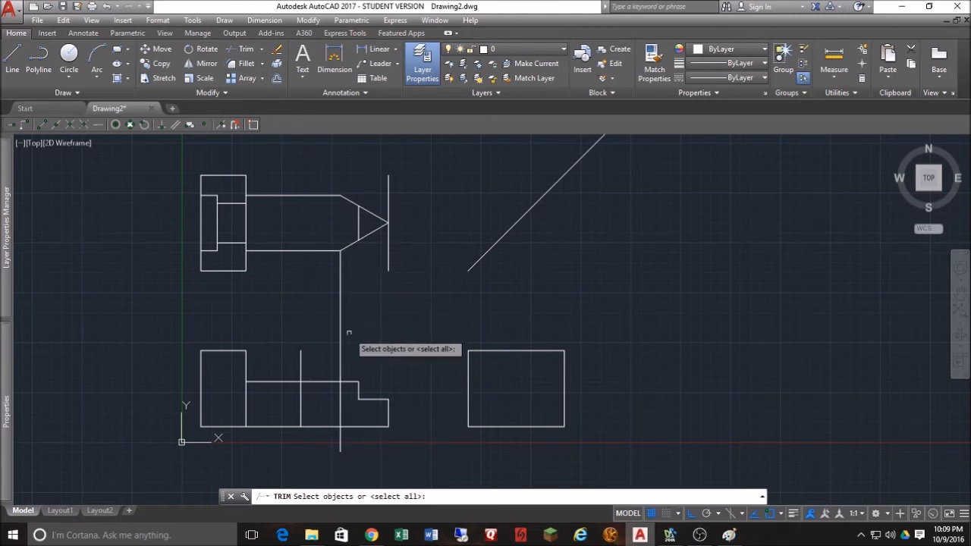
left_click(332, 382)
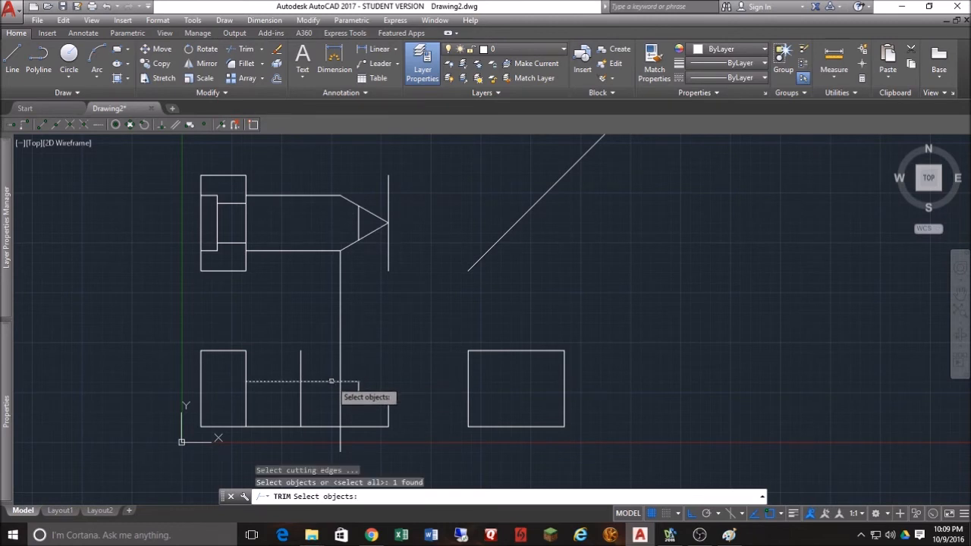
left_click(337, 426)
key("Return")
left_click(361, 444)
left_click(330, 446)
left_click(371, 329)
left_click(321, 335)
key("Escape")
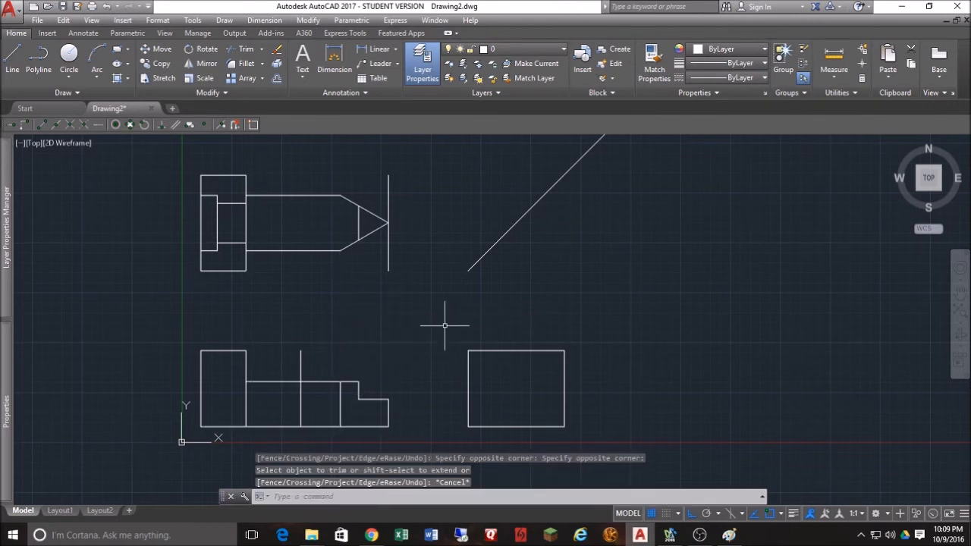
- Delete the vertical construction line at the pointed right end of the top view
left_click(416, 254)
left_click(376, 283)
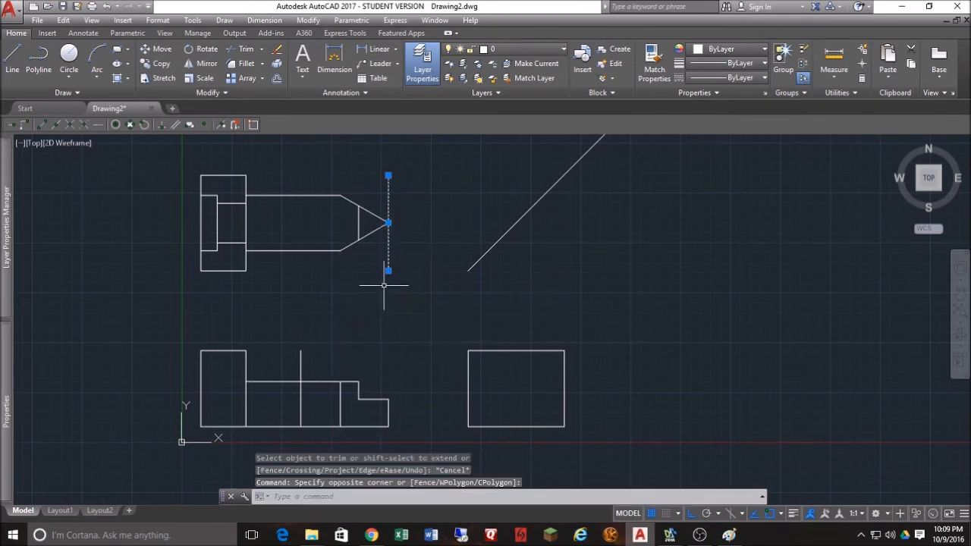
key("Delete")
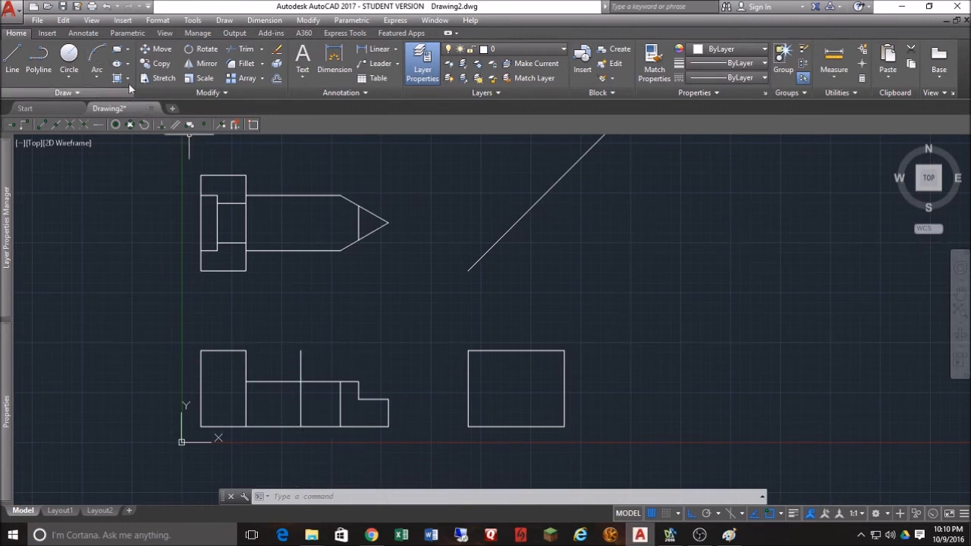
- Offset the front view's bottom edge 0.56 upward to make a horizontal construction line for the hole centre
left_click(278, 79)
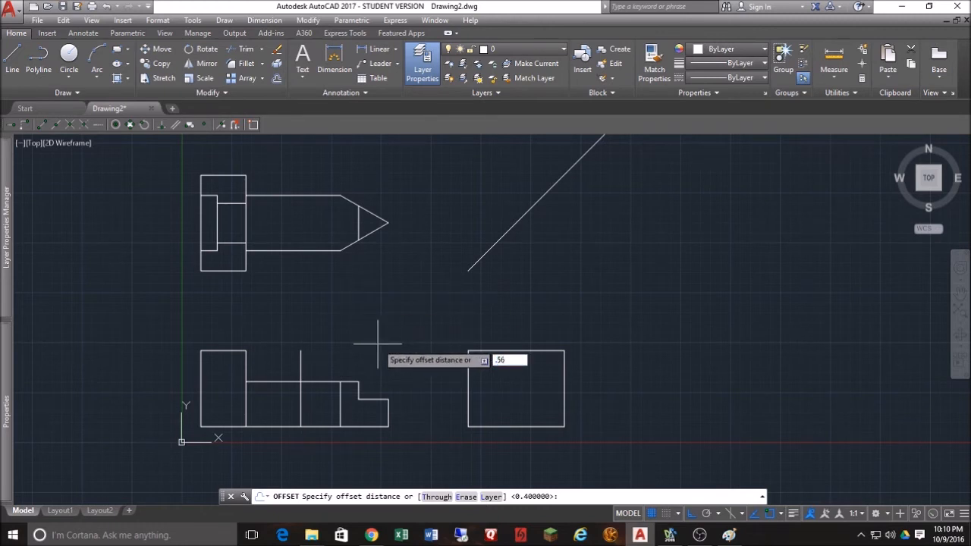
key("Return")
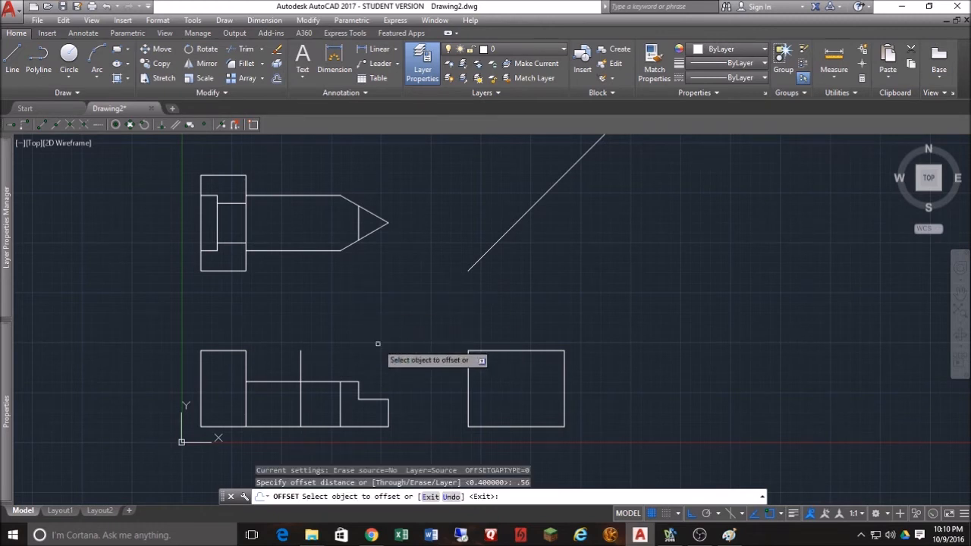
left_click(372, 425)
left_click(371, 410)
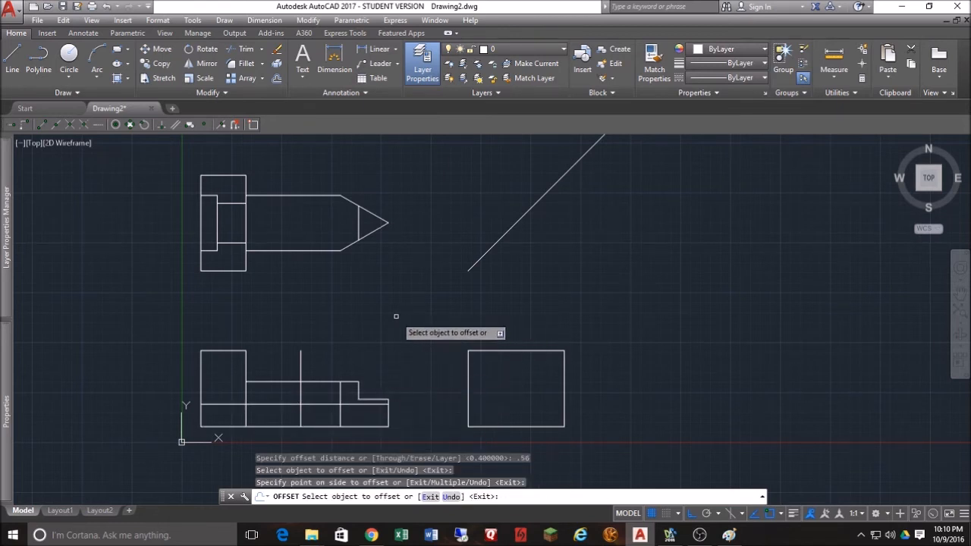
key("Escape")
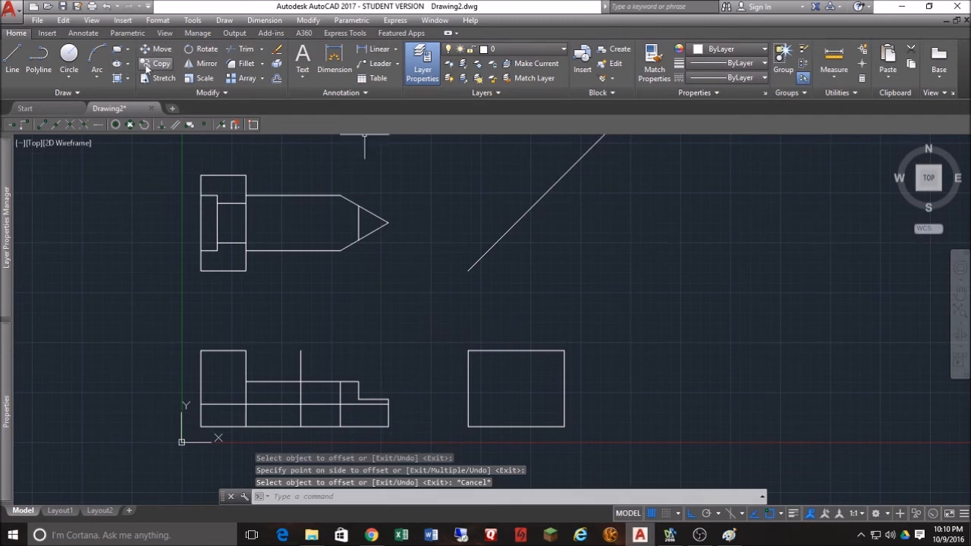
- Draw a circle of diameter 0.5 centred where the front view's vertical and horizontal construction lines cross
left_click(69, 78)
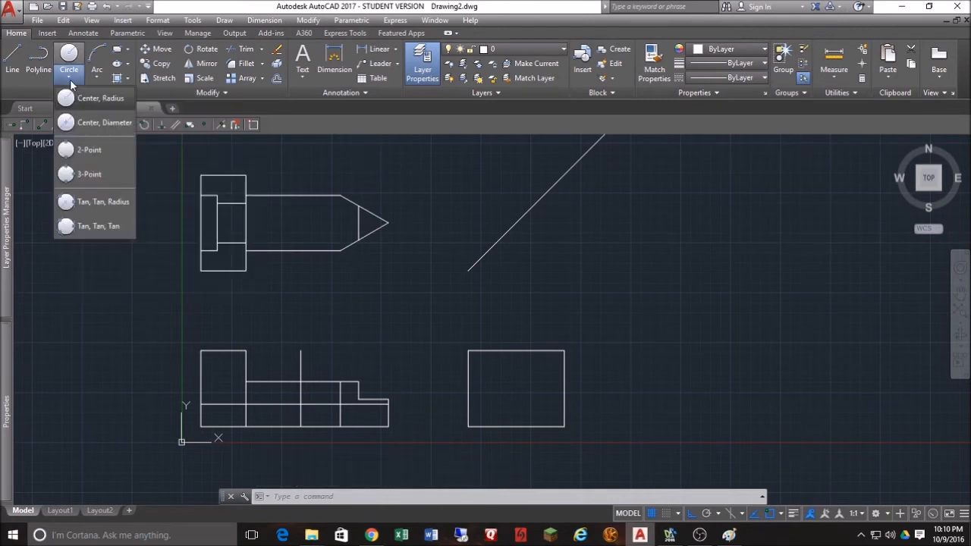
left_click(94, 122)
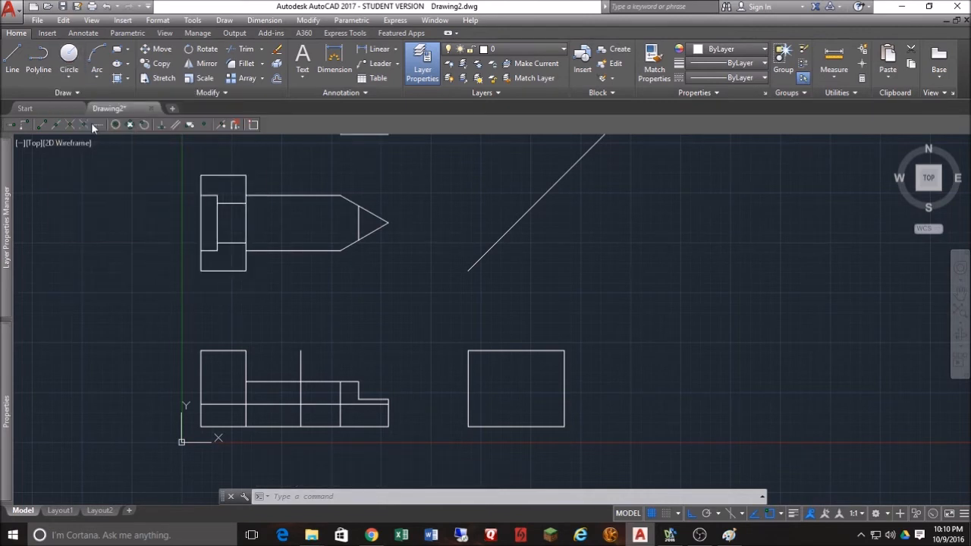
left_click(301, 405)
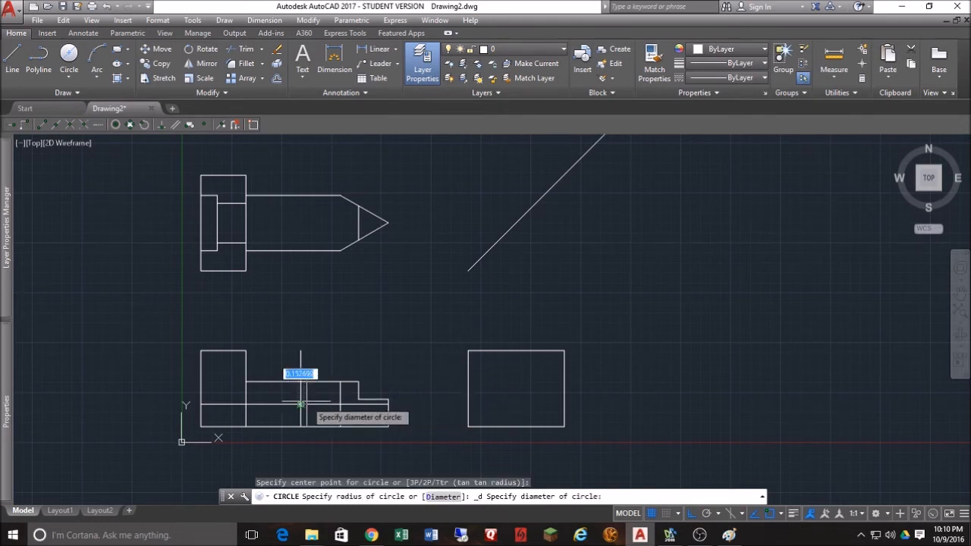
type(".5")
key("Return")
type("3DO")
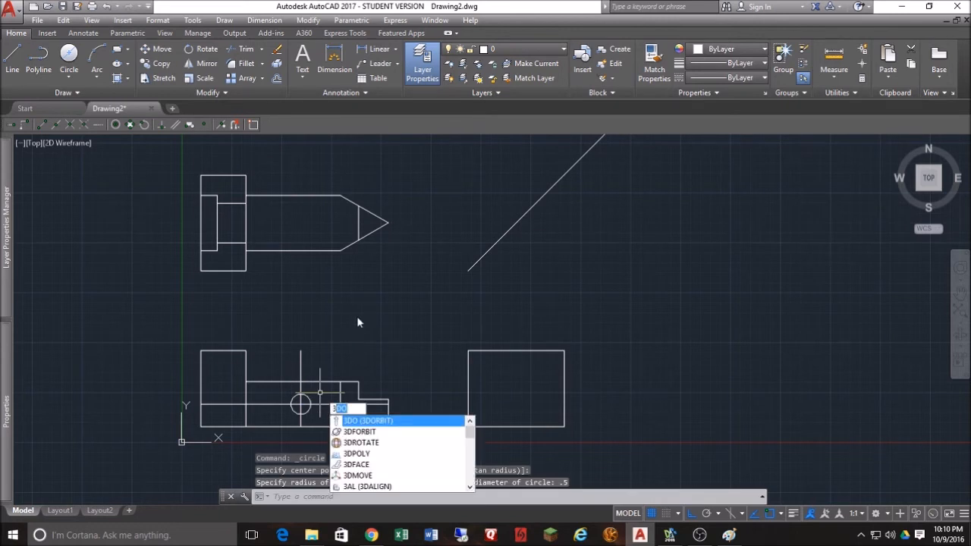
key("Escape")
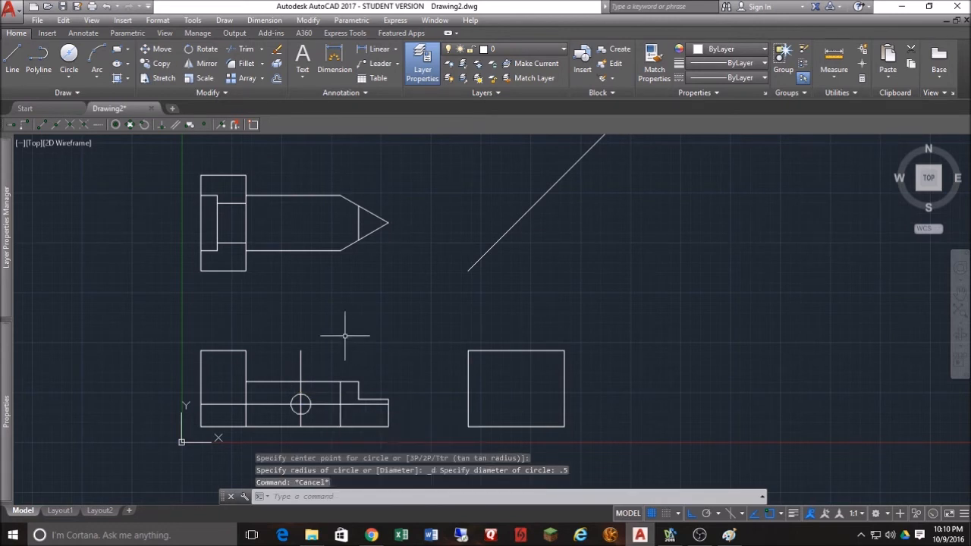
- Delete the horizontal and vertical construction lines running through the circle's centre
left_click(322, 403)
left_click(301, 365)
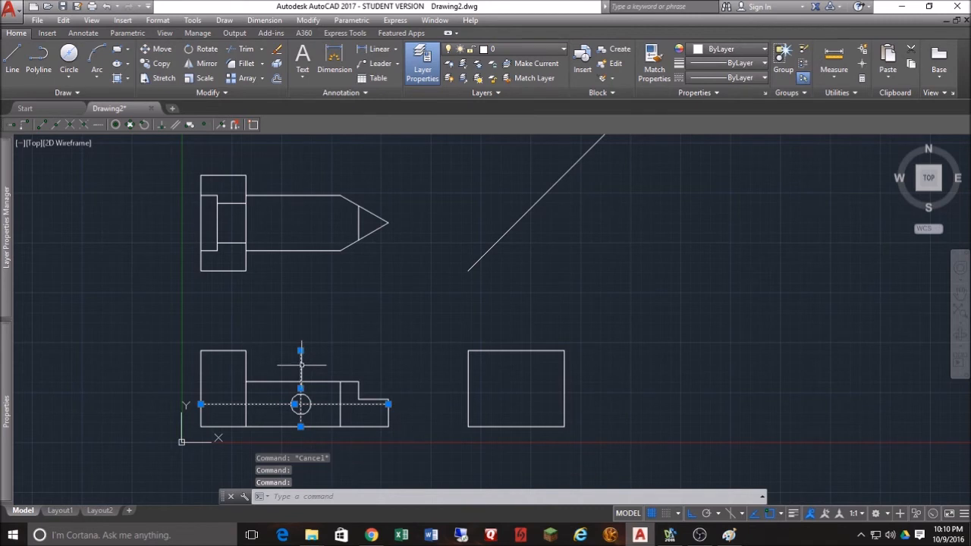
key("Delete")
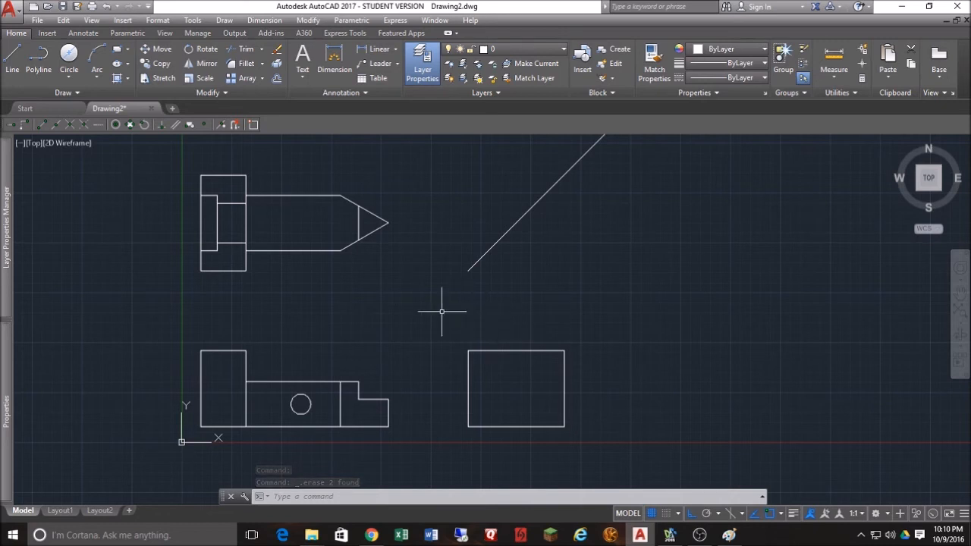
- Draw a vertical projection line from the circle's right quadrant up past the top view
type("L")
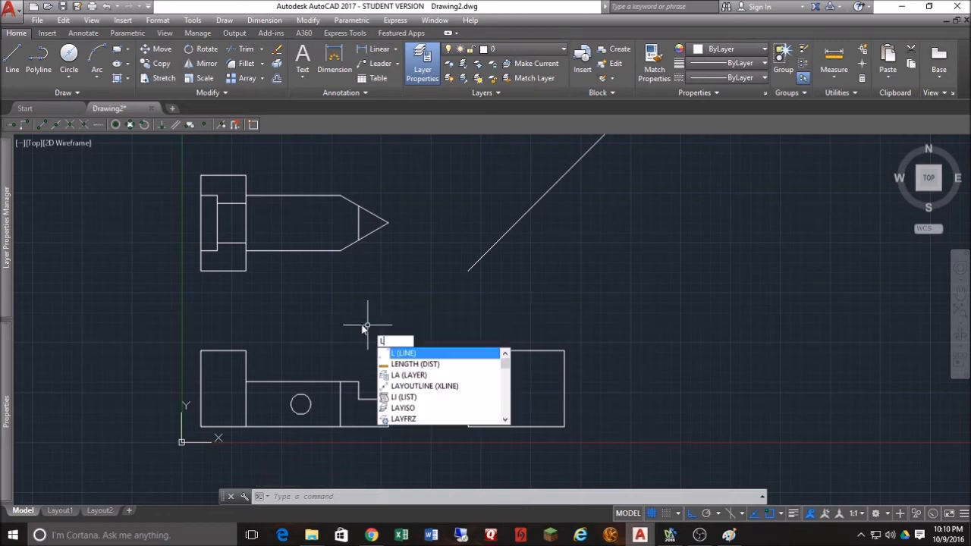
left_click(400, 354)
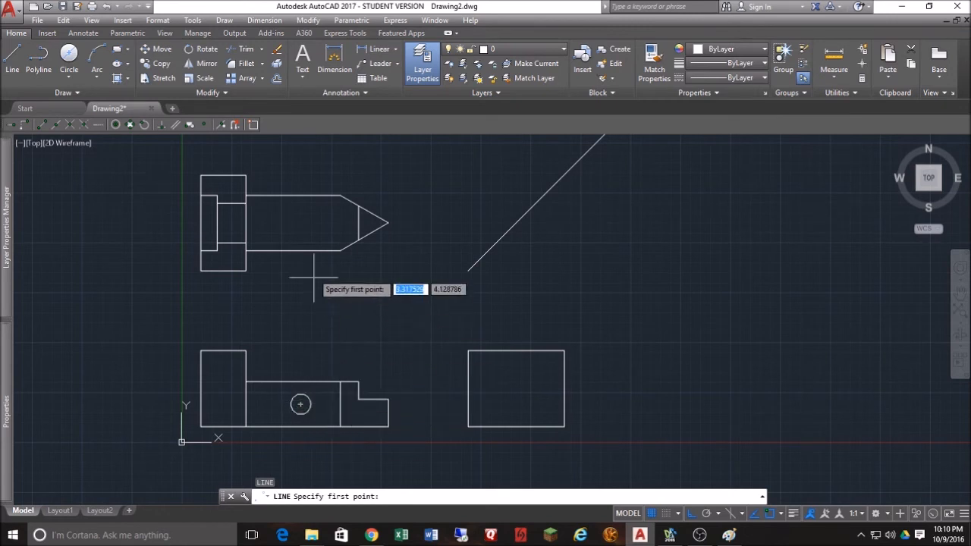
left_click(130, 125)
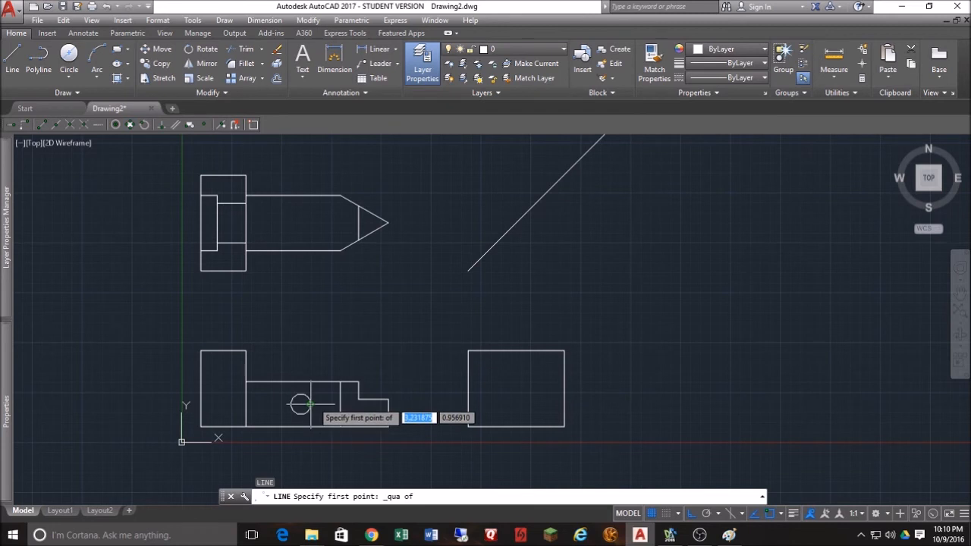
left_click(310, 405)
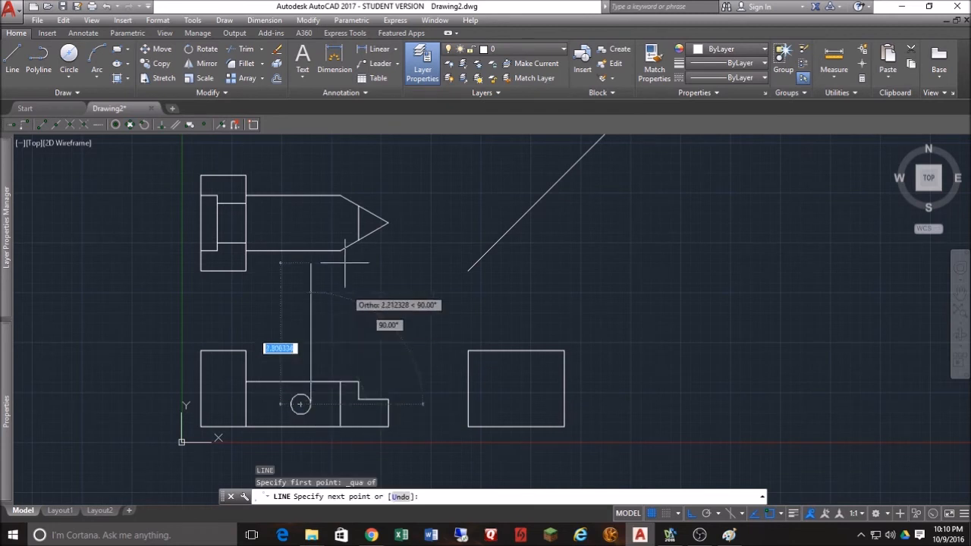
left_click(340, 164)
key("Escape")
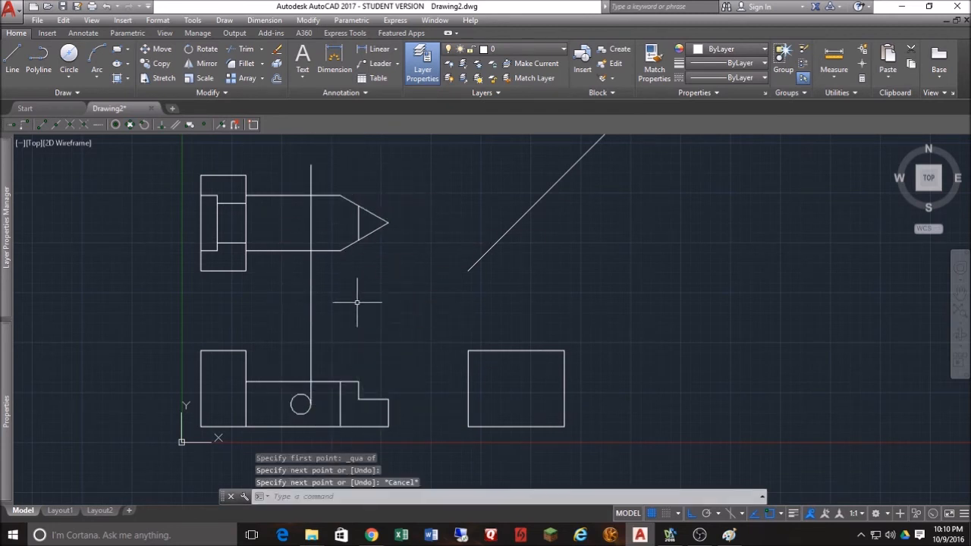
- Draw a vertical projection line from the circle's left quadrant up past the top view
key("Return")
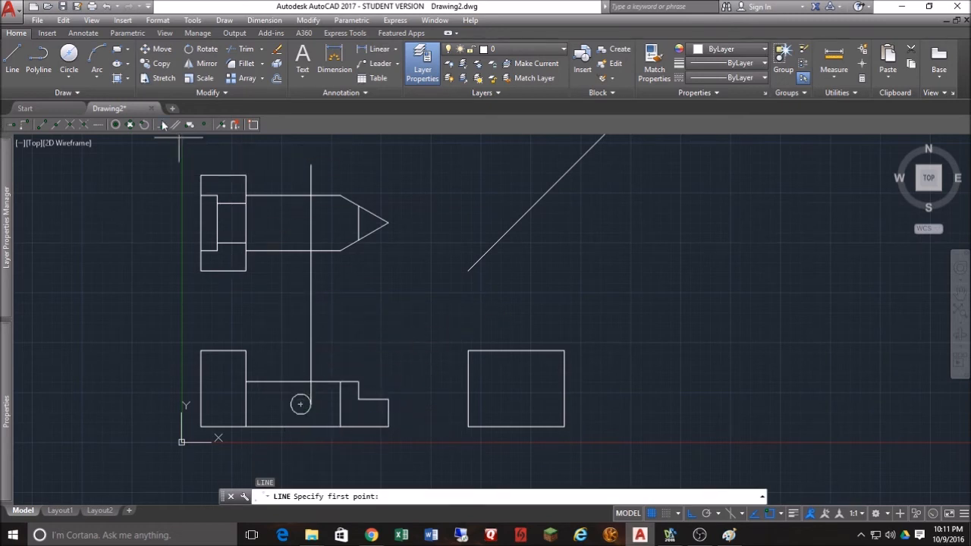
left_click(130, 125)
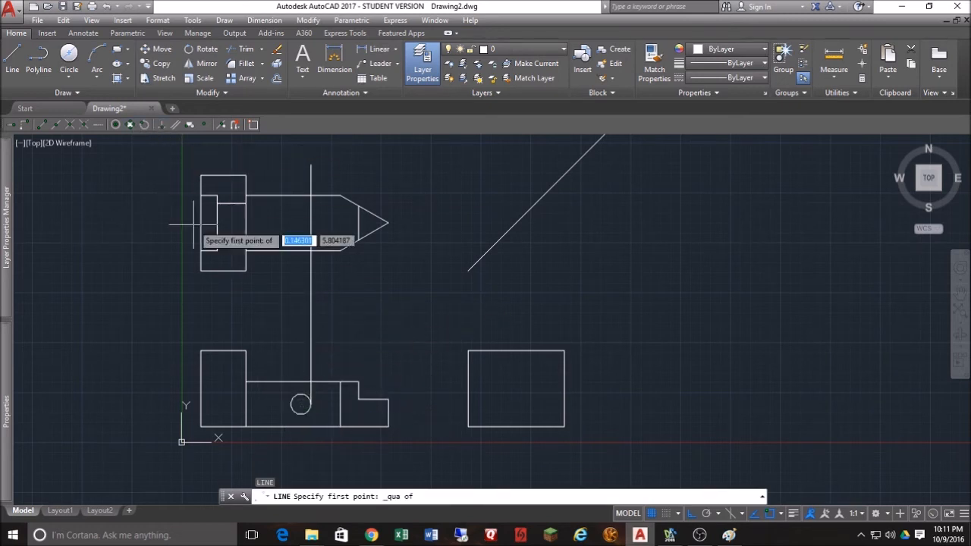
left_click(291, 404)
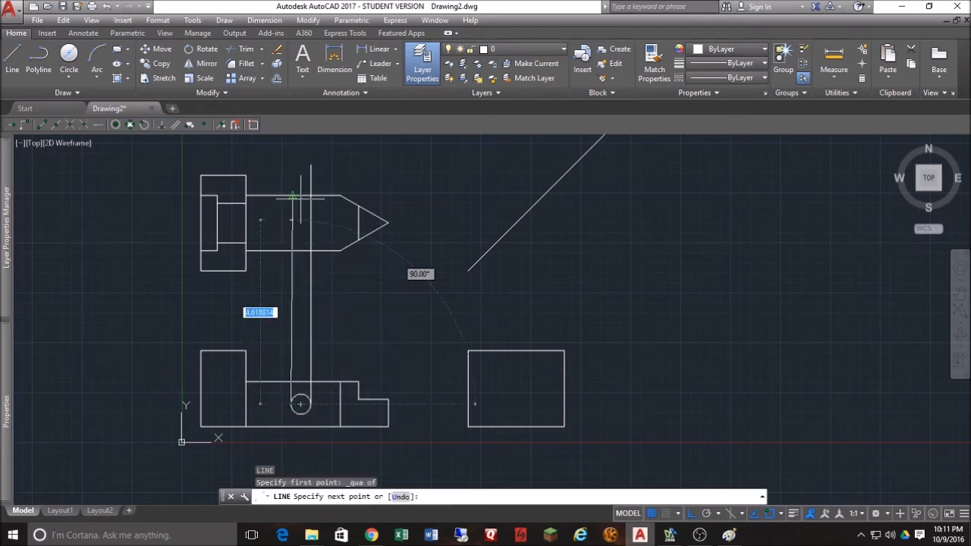
left_click(290, 162)
key("Escape")
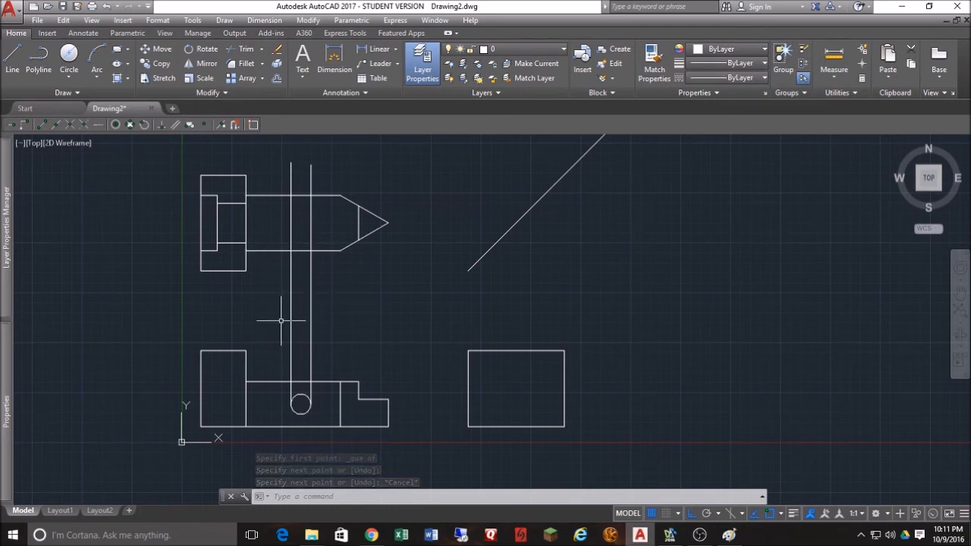
- Draw a vertical projection line about 5.2 long from the top view's inner slot corner down past the front view
key("Return")
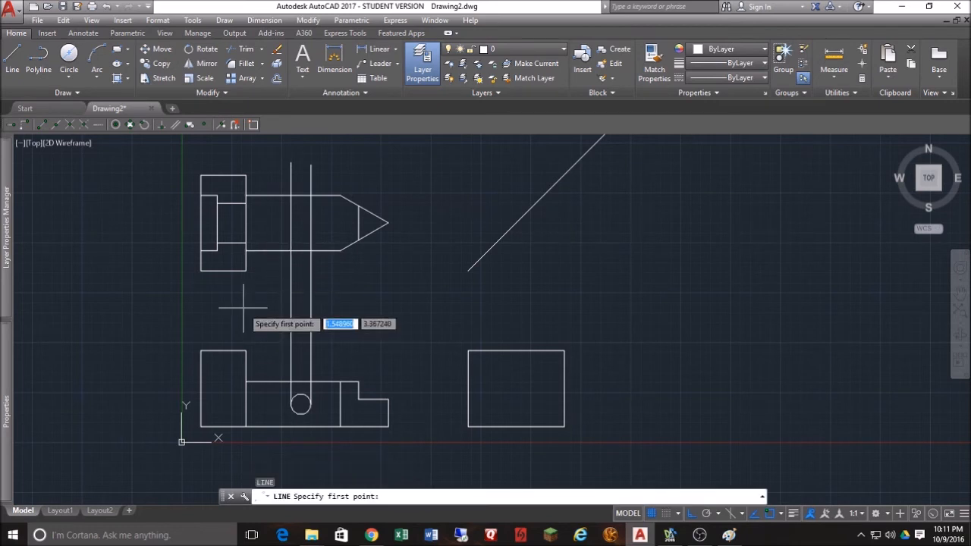
left_click(218, 262)
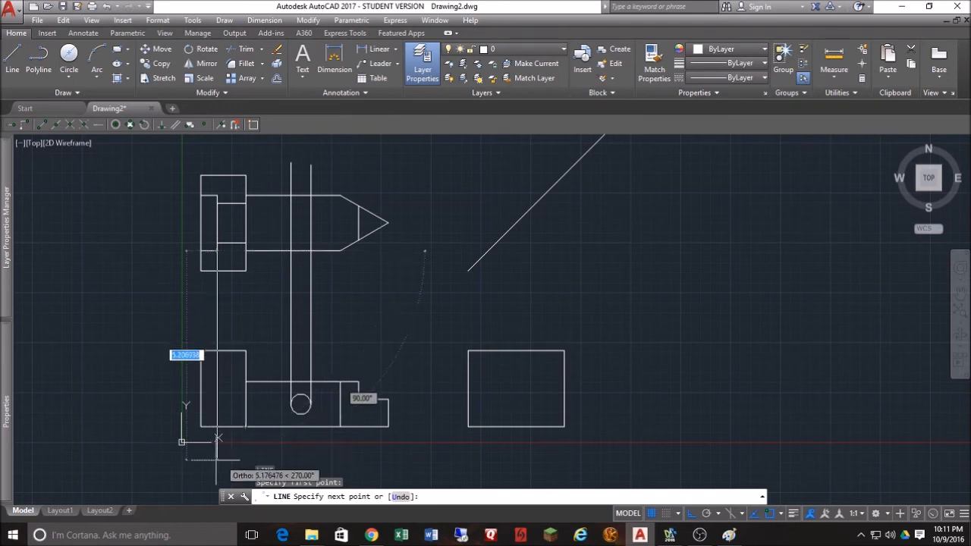
key("Escape")
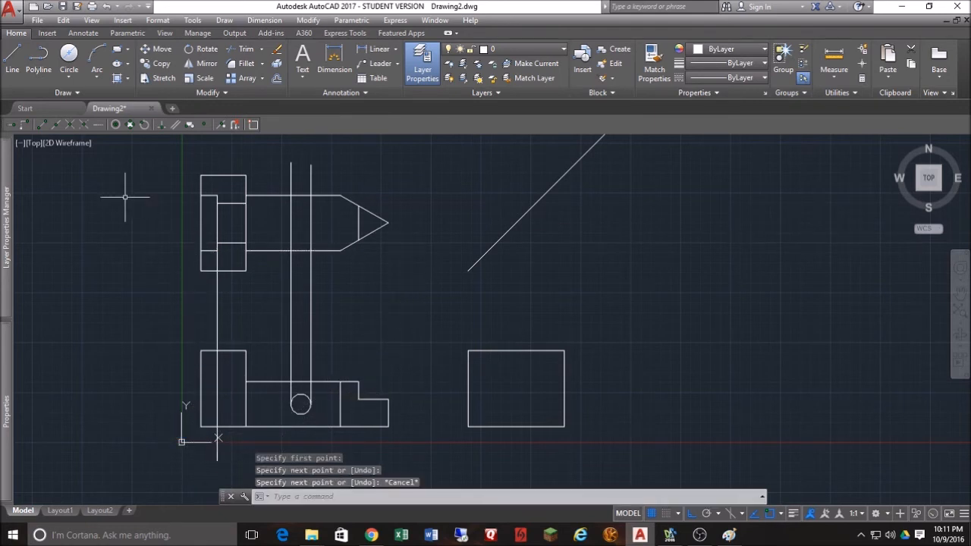
- Trim the three projection lines outside the views, using the top view's long horizontals and the front view's block top and bottom edges as cutting edges
left_click(242, 48)
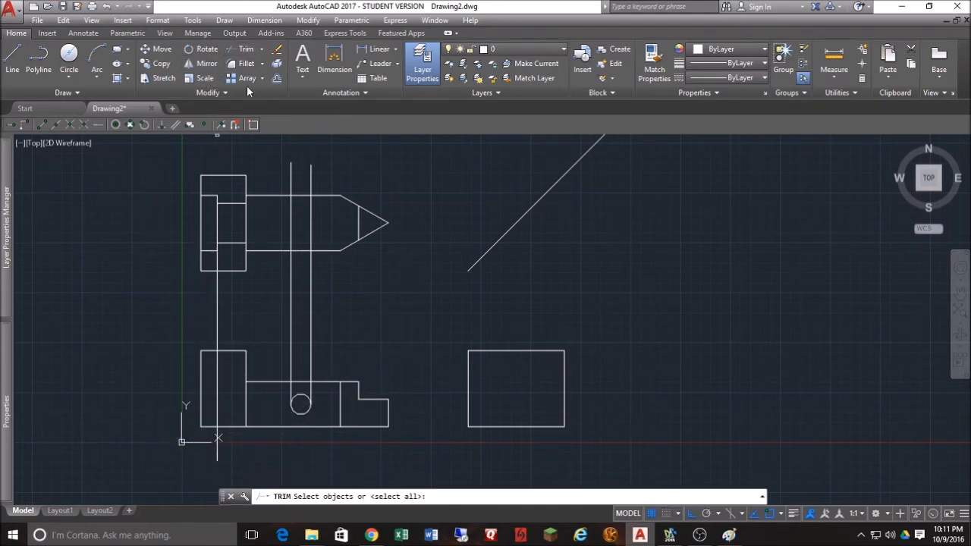
left_click(326, 249)
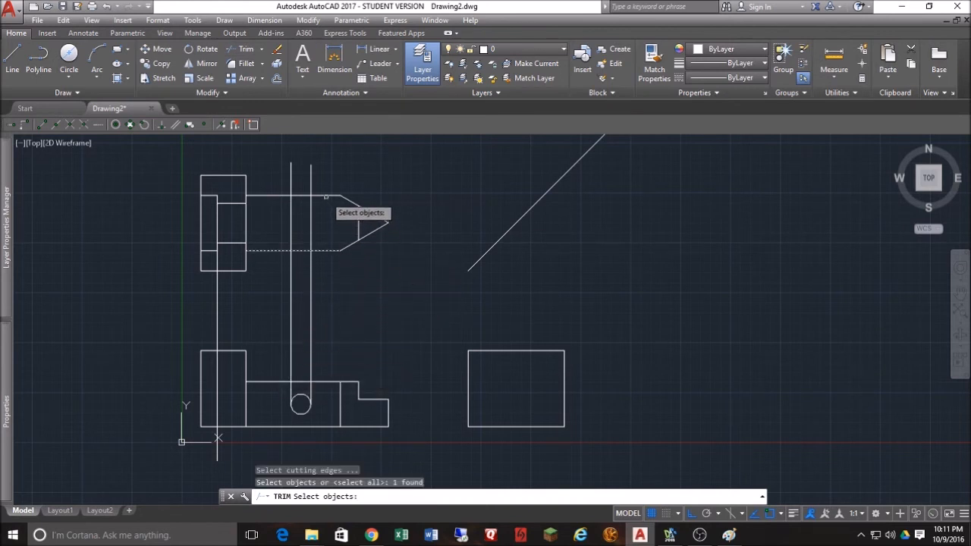
left_click(326, 197)
left_click(225, 351)
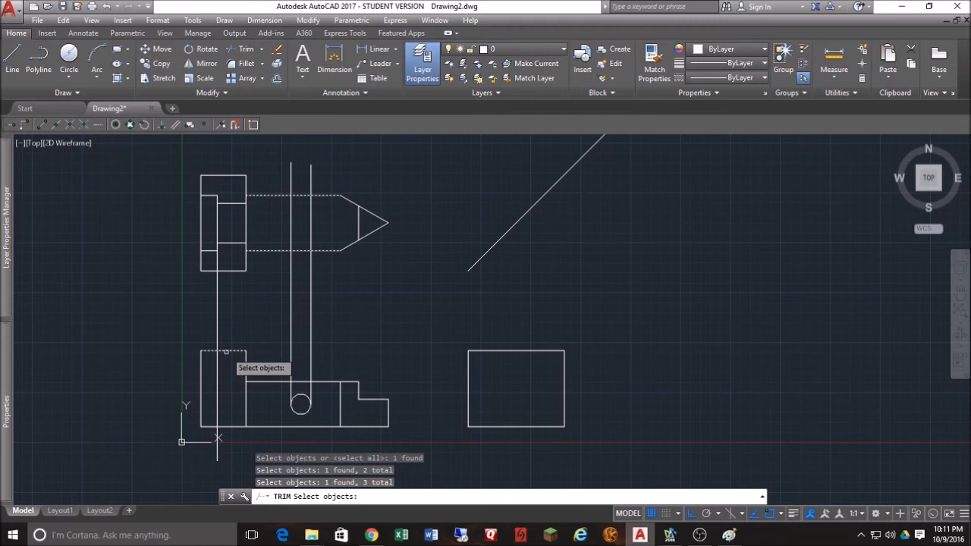
left_click(229, 427)
key("Return")
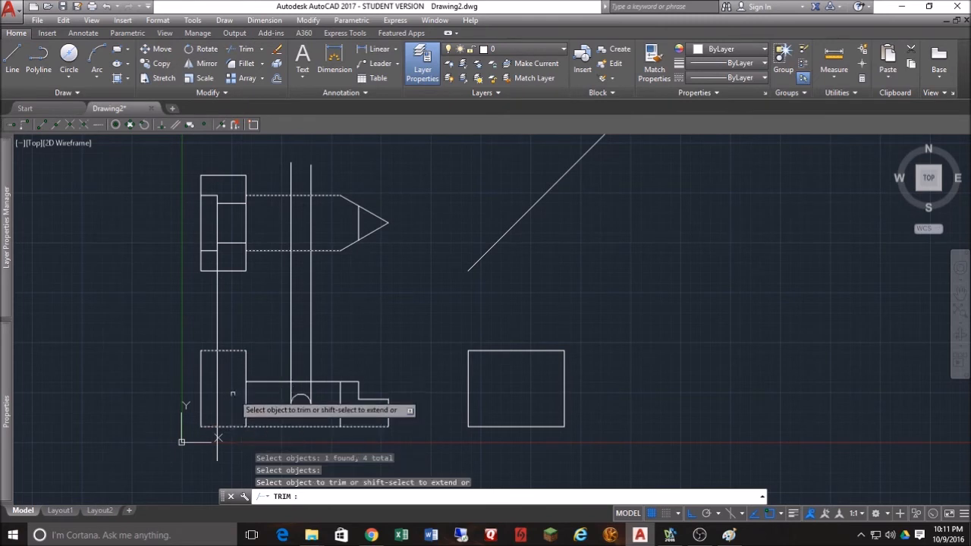
left_click(237, 444)
left_click(187, 461)
left_click(342, 297)
left_click(199, 318)
left_click(316, 148)
left_click(288, 170)
key("Escape")
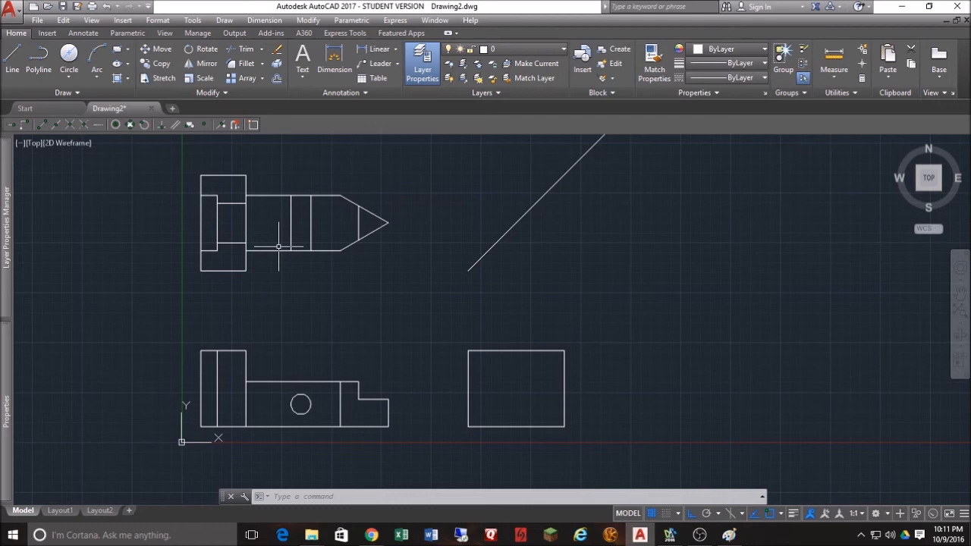
- Offset the top edge of the front view's tall left block 0.4 downward
left_click(277, 77)
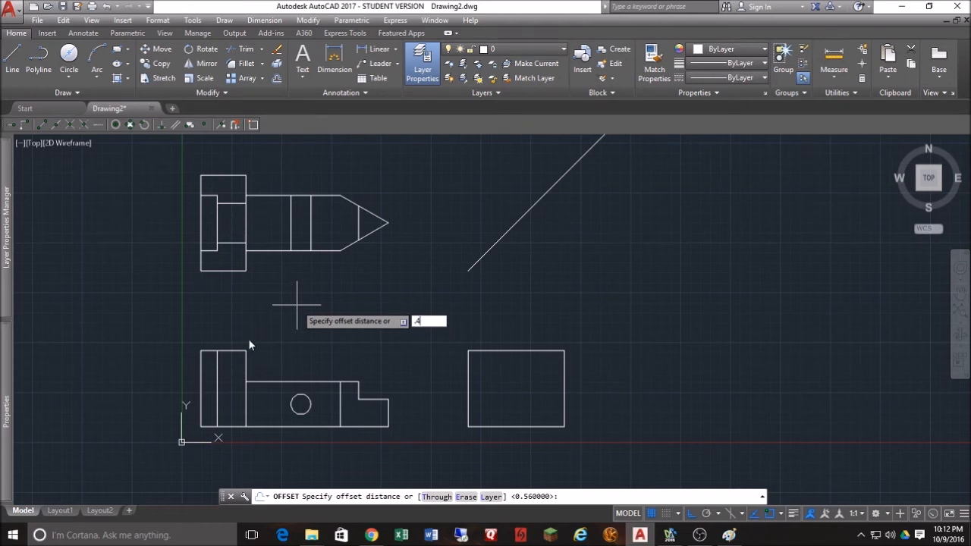
key("Return")
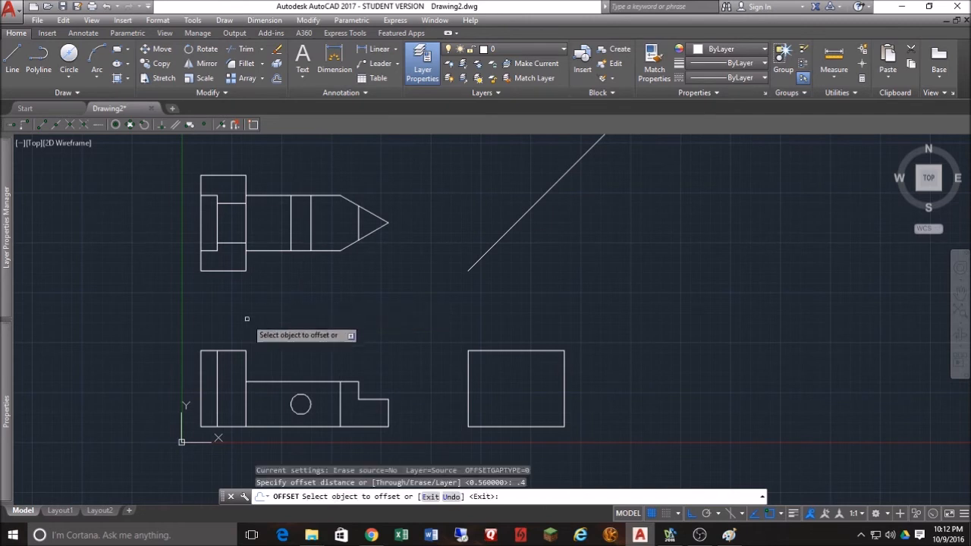
left_click(234, 351)
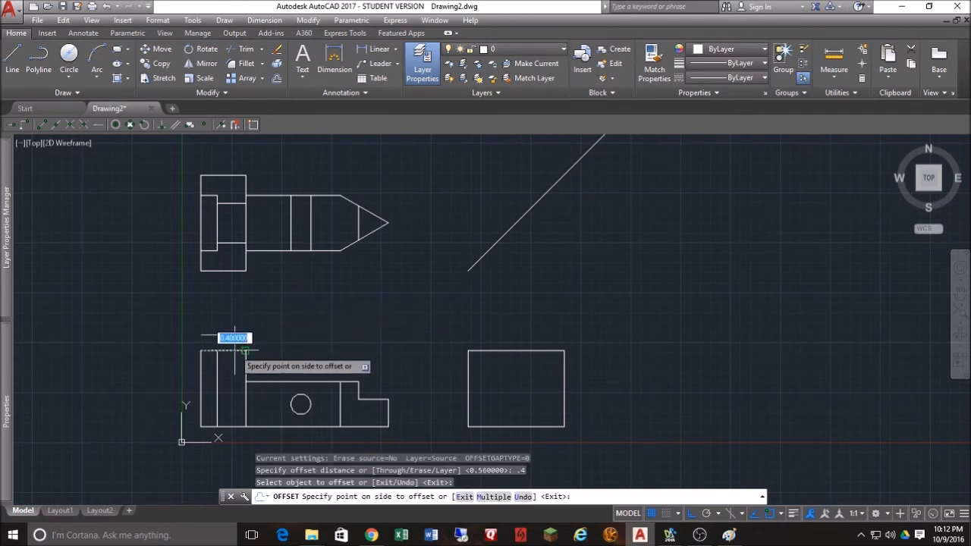
left_click(267, 359)
key("Escape")
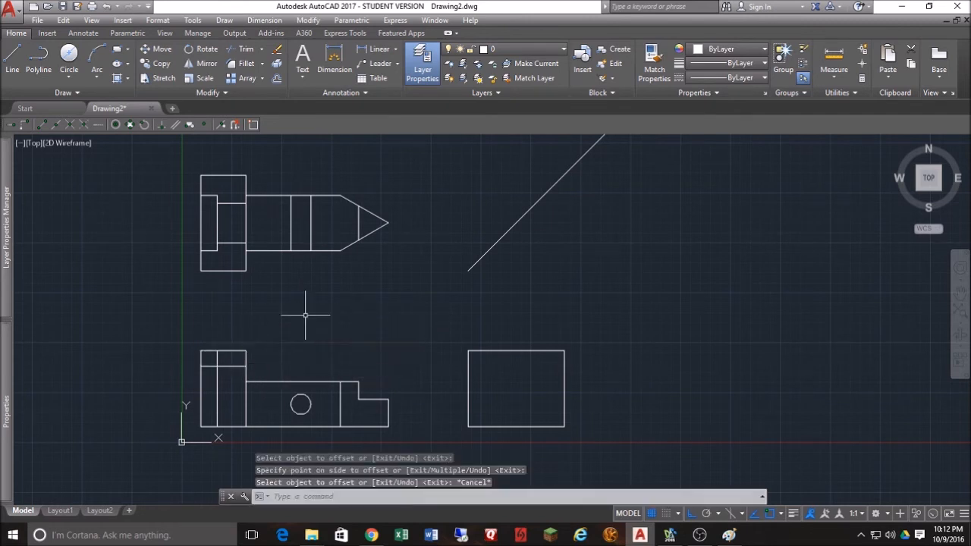
- Trim the offset line's left portion in the front view's tall block, using the inner vertical line as cutting edge
left_click(242, 48)
left_click(218, 372)
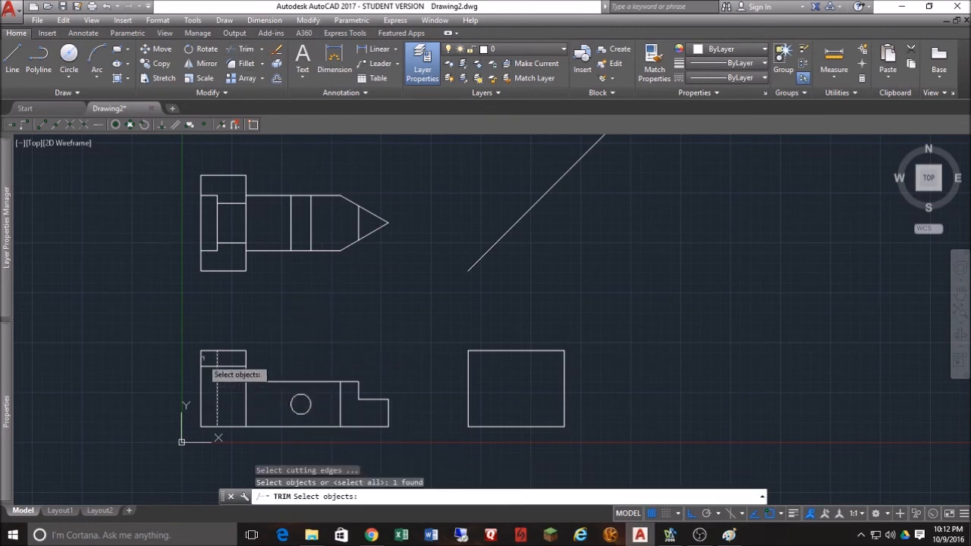
key("Return")
left_click(221, 361)
left_click(252, 203)
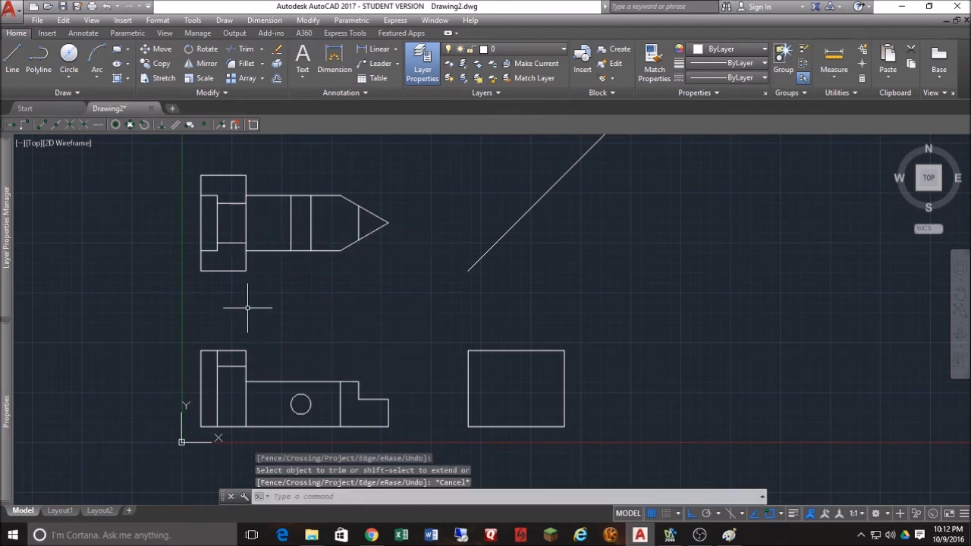
- Trim the left vertical edge of the top view's left block between the notch's two short horizontal edges
key("Return")
left_click(210, 250)
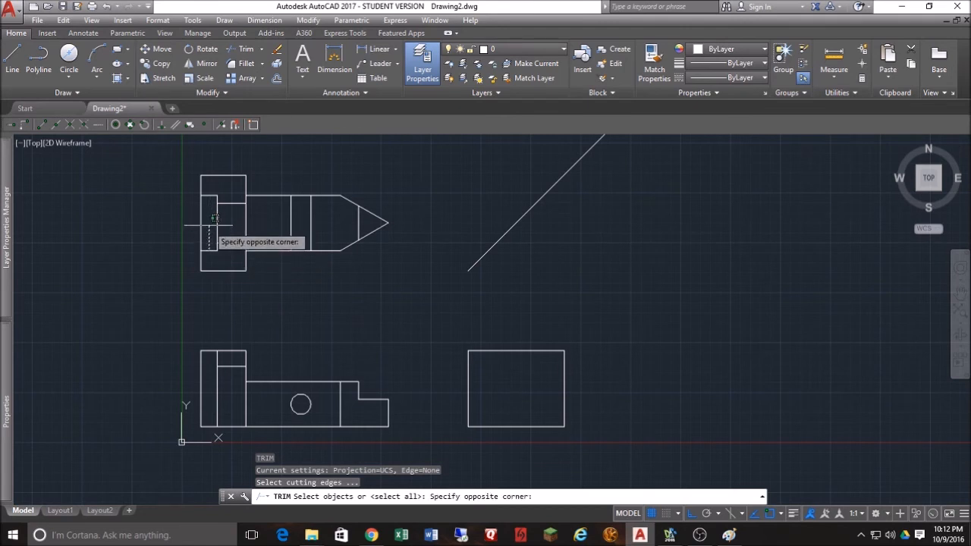
left_click(213, 253)
left_click(213, 220)
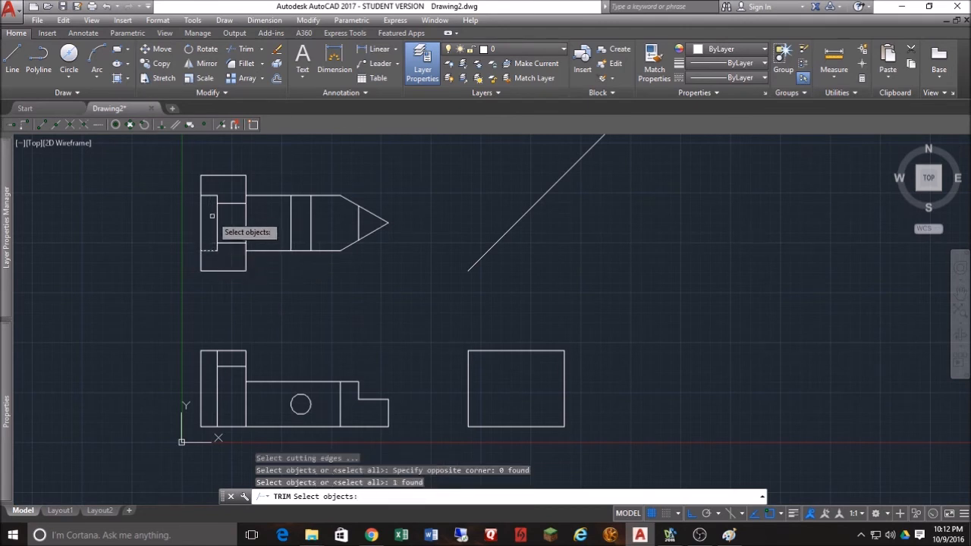
left_click(214, 219)
key("Return")
left_click(206, 226)
left_click(133, 240)
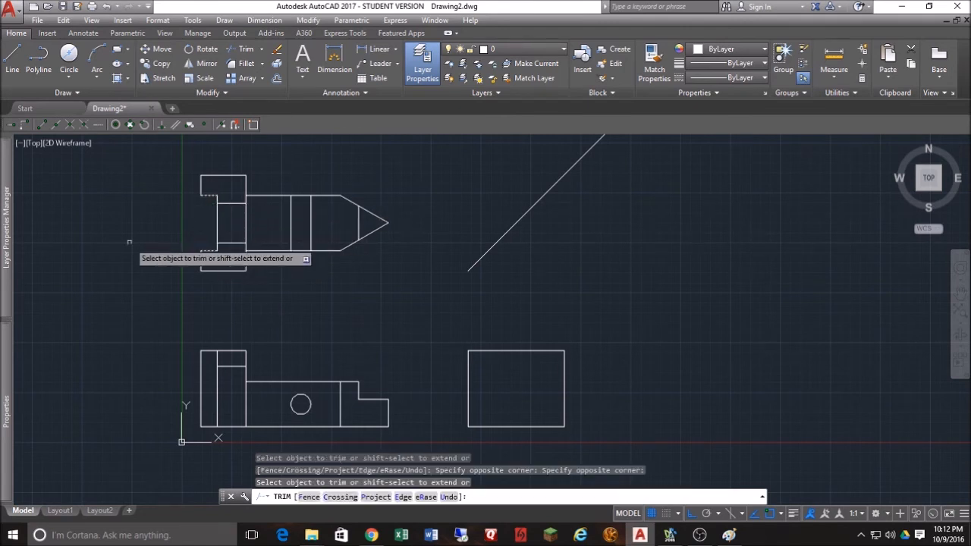
key("Escape")
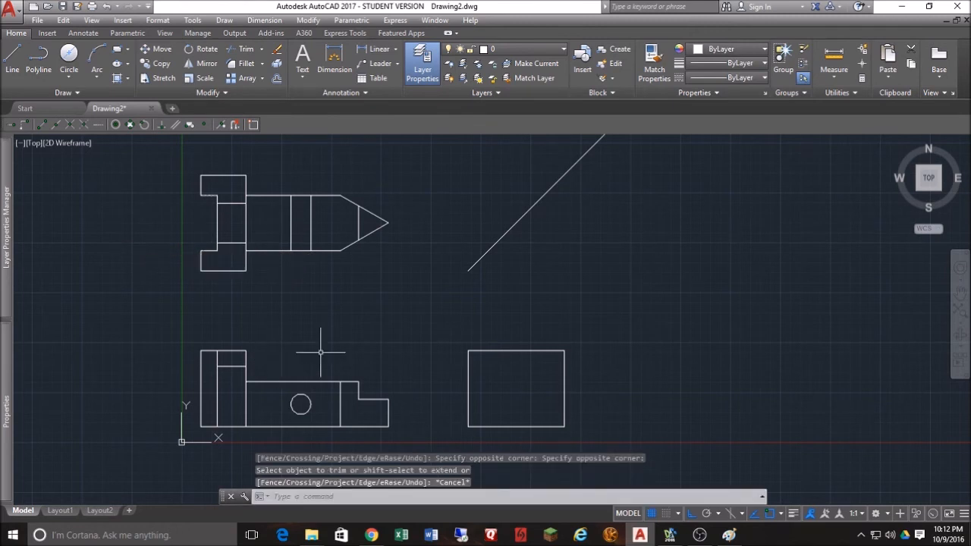
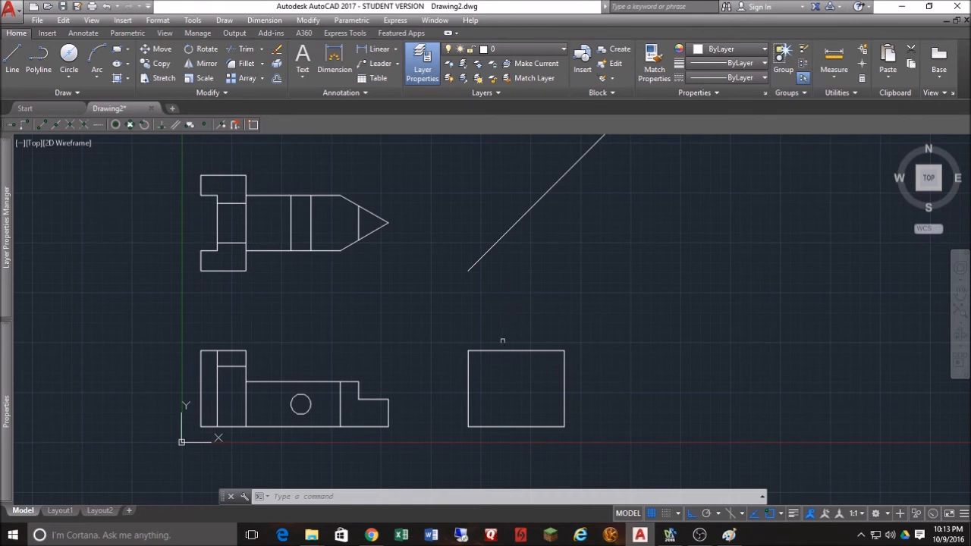
- Draw horizontal projection lines from the front view's upper step corner and the tall block's slot line rightward past the side view rectangle
type("l")
key("Return")
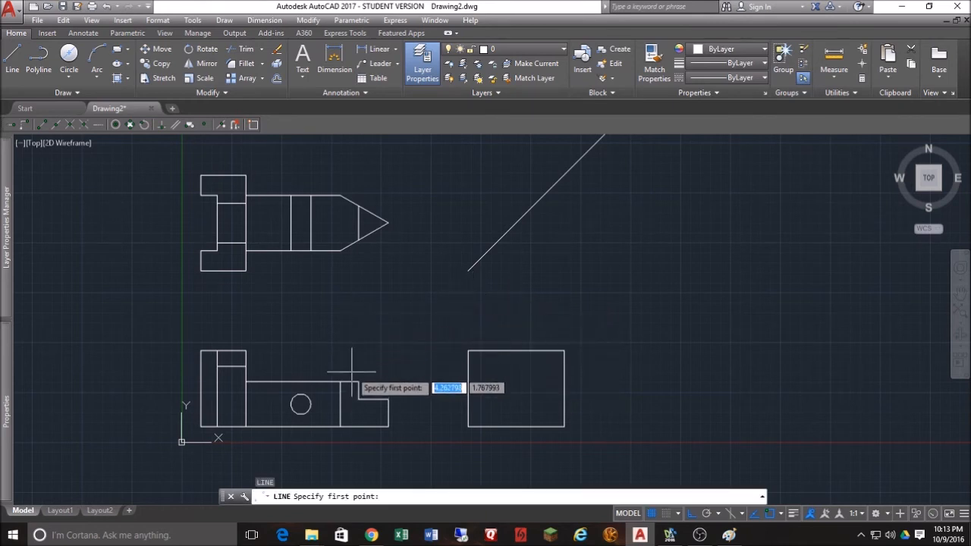
left_click(358, 381)
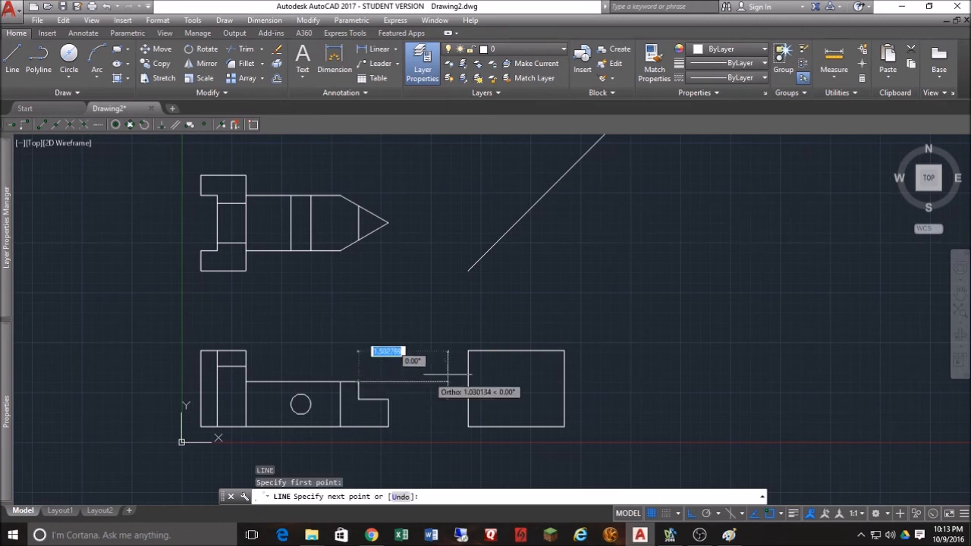
left_click(664, 382)
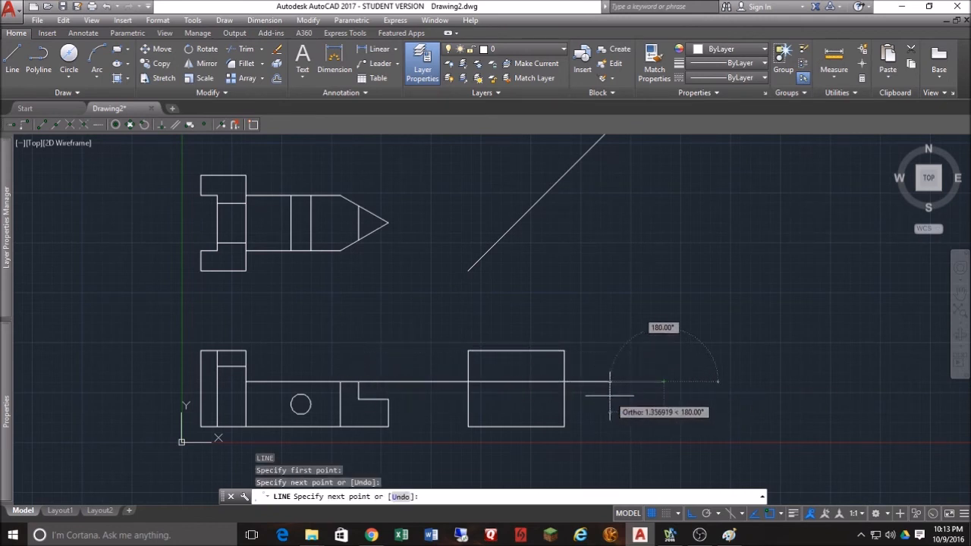
key("Return")
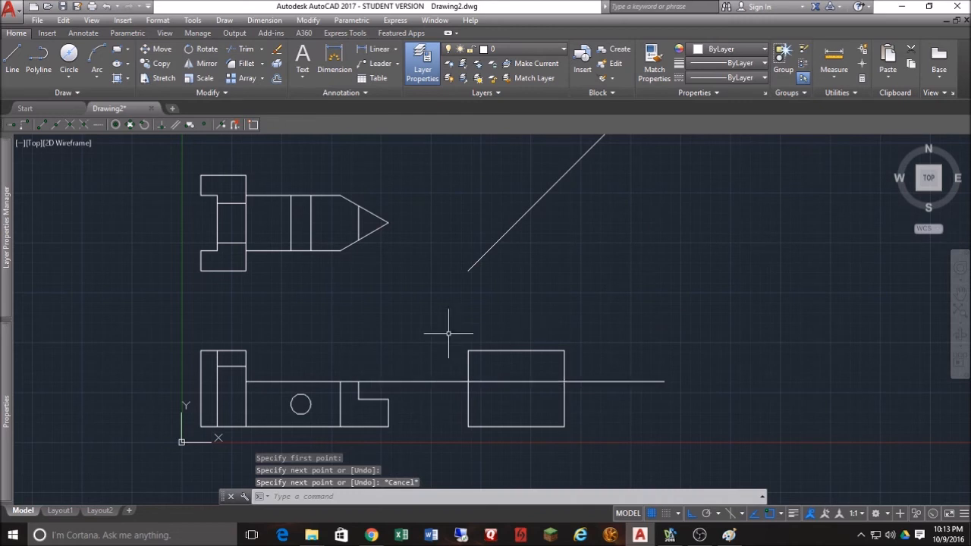
key("Return")
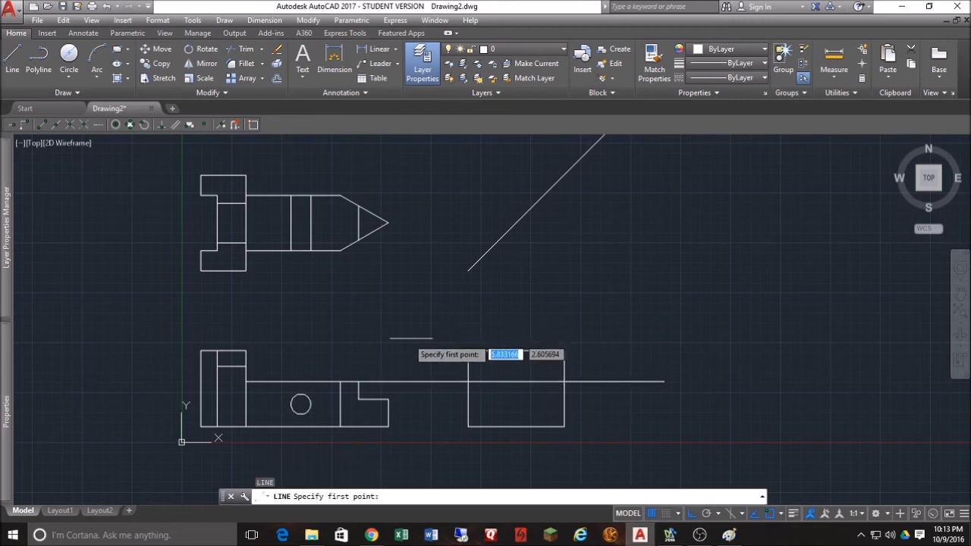
left_click(245, 366)
left_click(666, 353)
key("Escape")
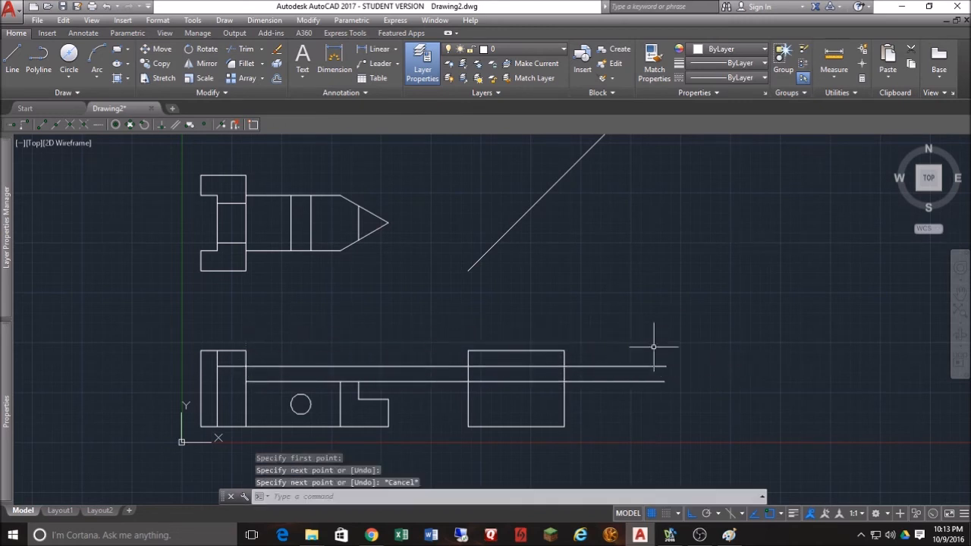
- Draw a horizontal projection line from the front view's inner step corner rightward past the side view rectangle
key("Return")
left_click(358, 399)
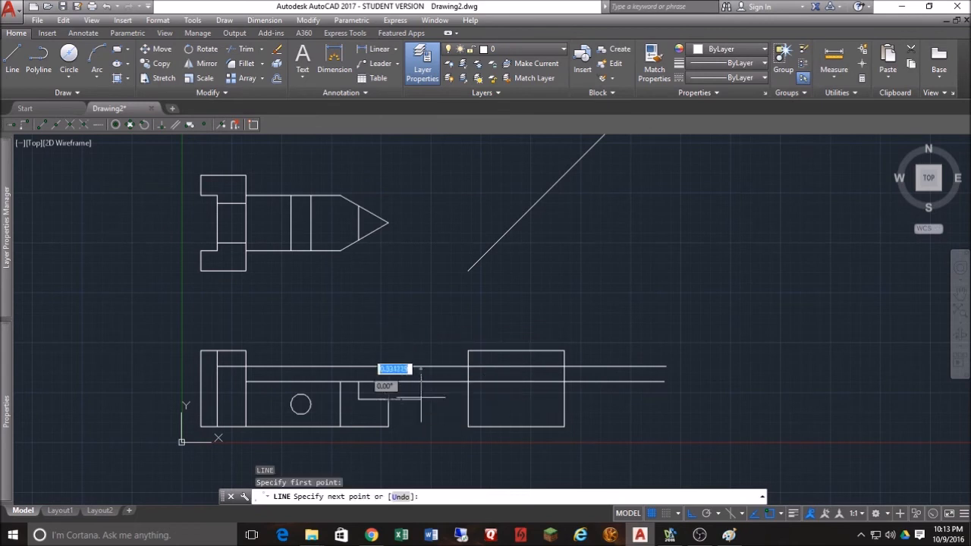
left_click(649, 400)
key("Escape")
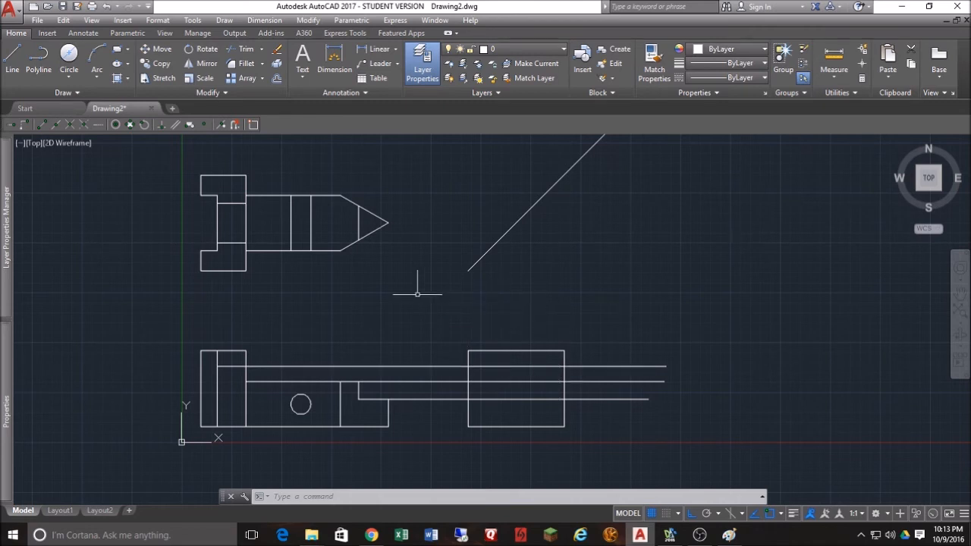
- Draw horizontal projection lines from the top view's two corners where the body begins to taper, extending past the miter line
key("l")
key("Return")
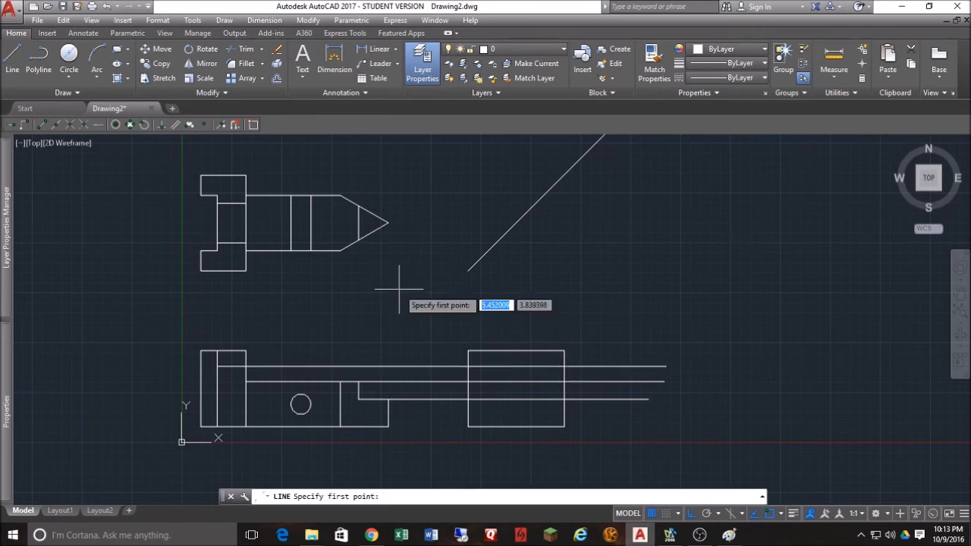
left_click(341, 251)
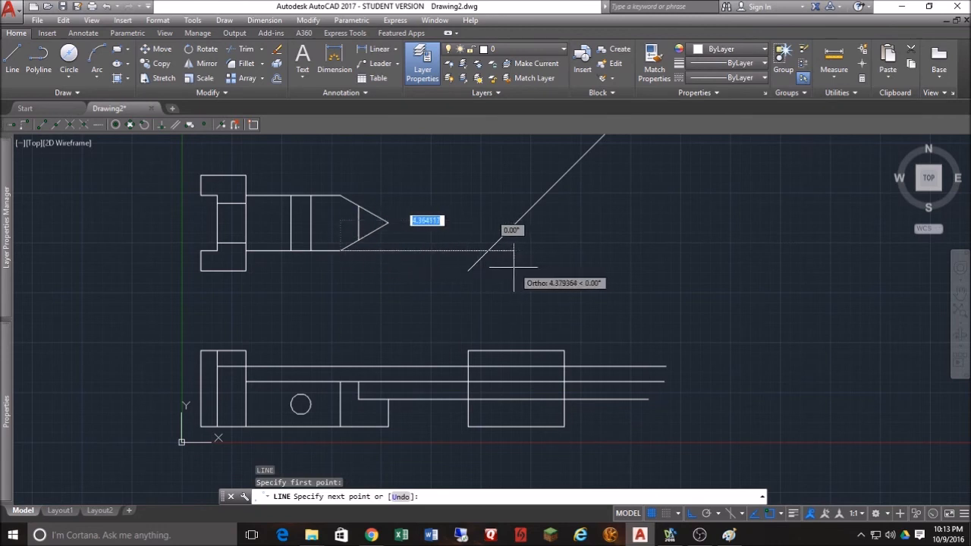
left_click(484, 252)
key("Return")
key("Return")
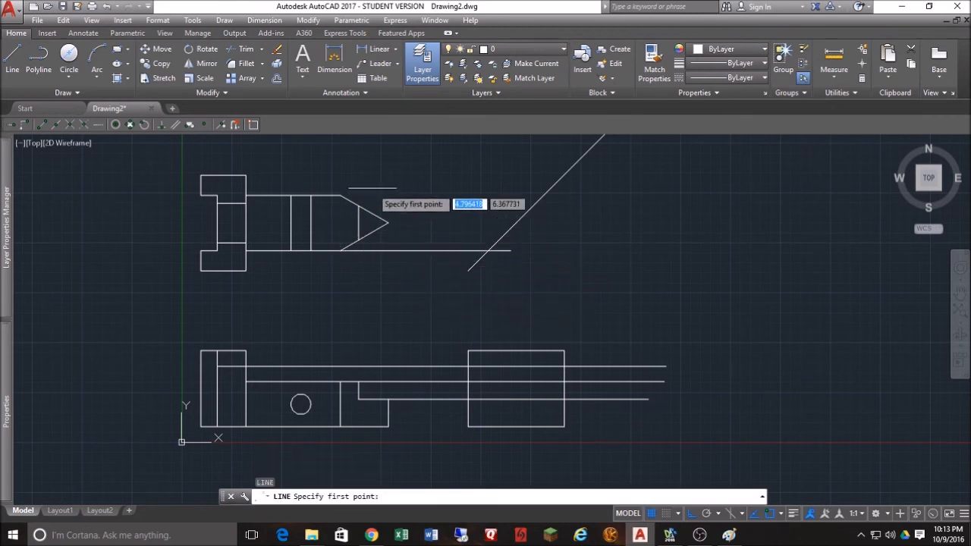
left_click(341, 196)
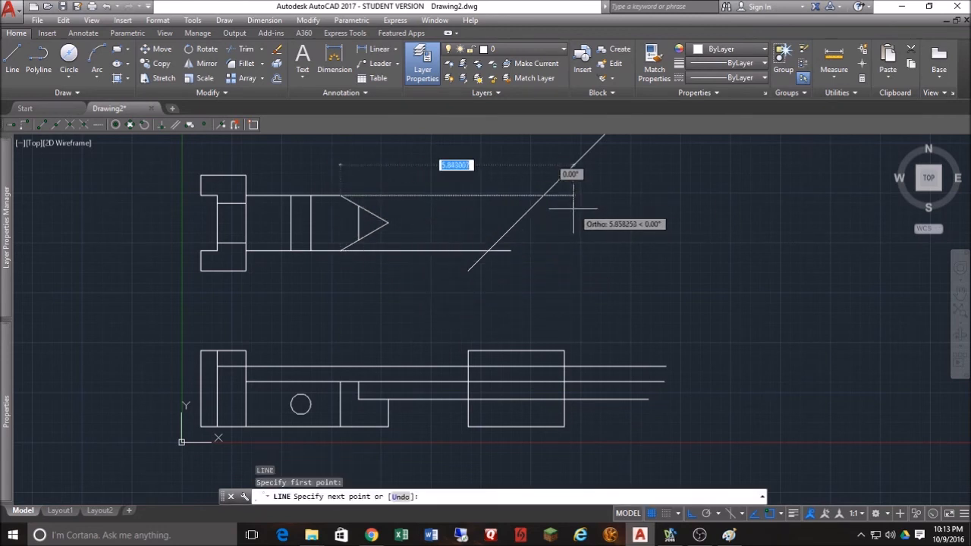
left_click(570, 186)
key("Return")
- Draw vertical projection lines from both miter line intersections down past the bottom of the side view
key("Return")
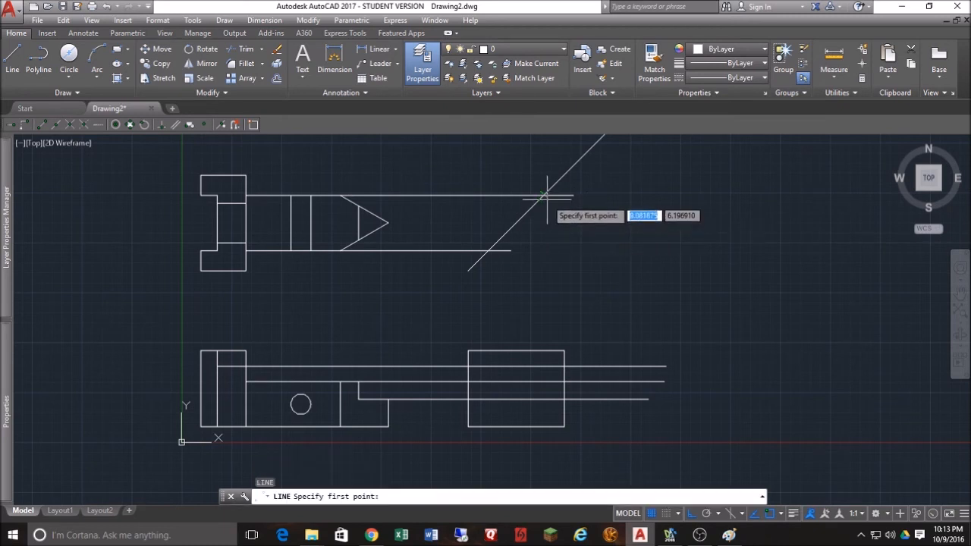
left_click(544, 195)
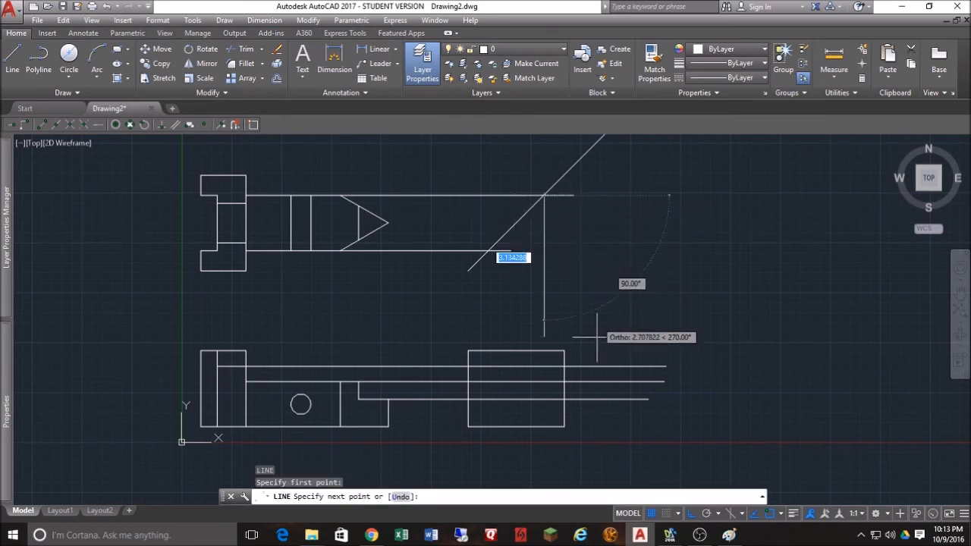
left_click(584, 447)
key("Return")
key("Return")
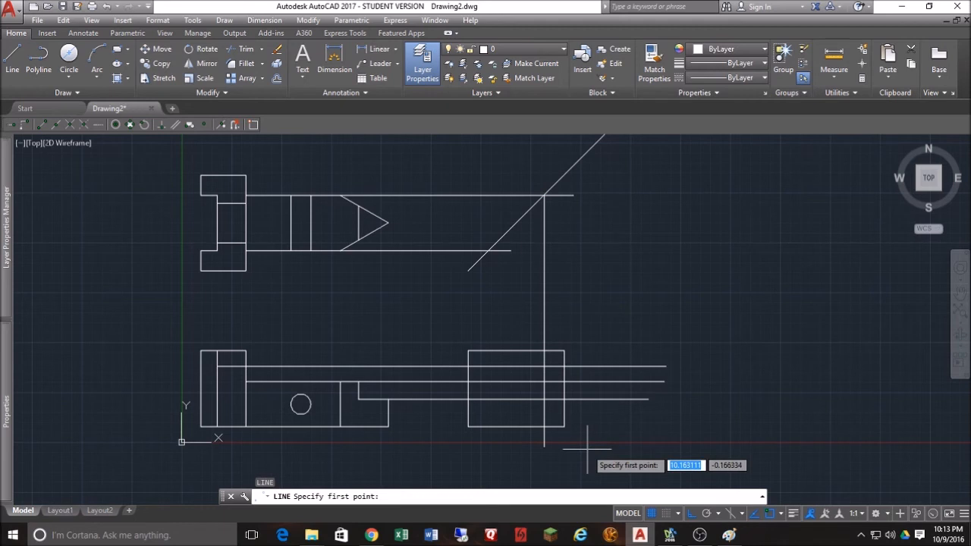
left_click(486, 251)
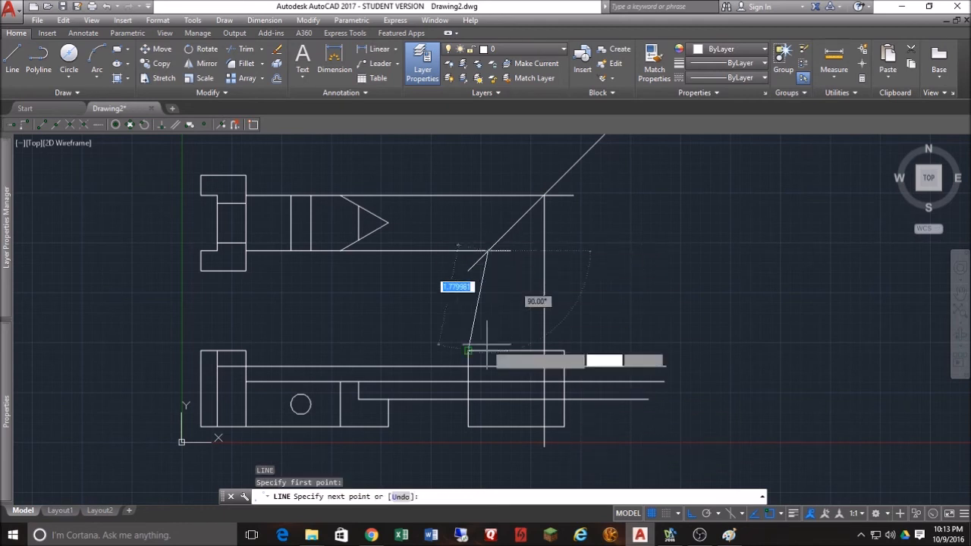
left_click(484, 454)
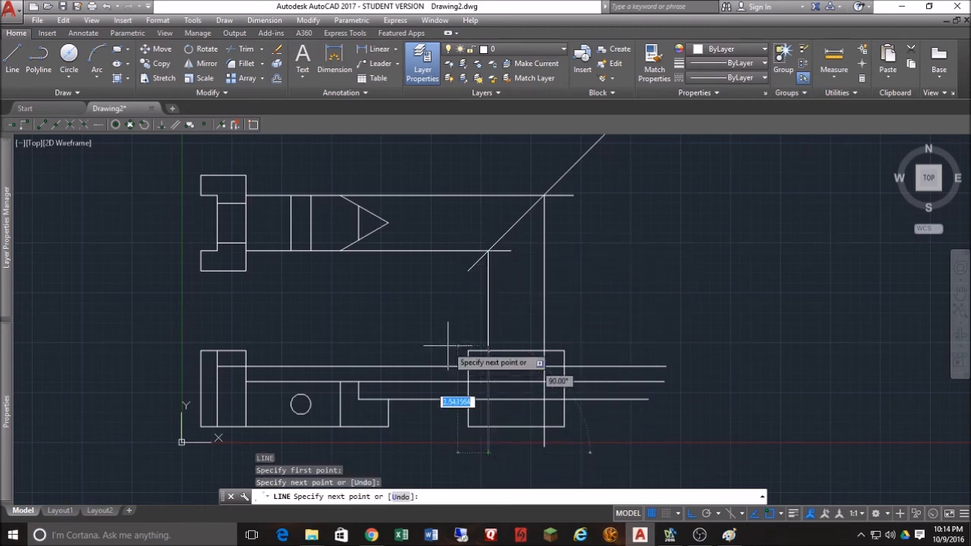
key("Escape")
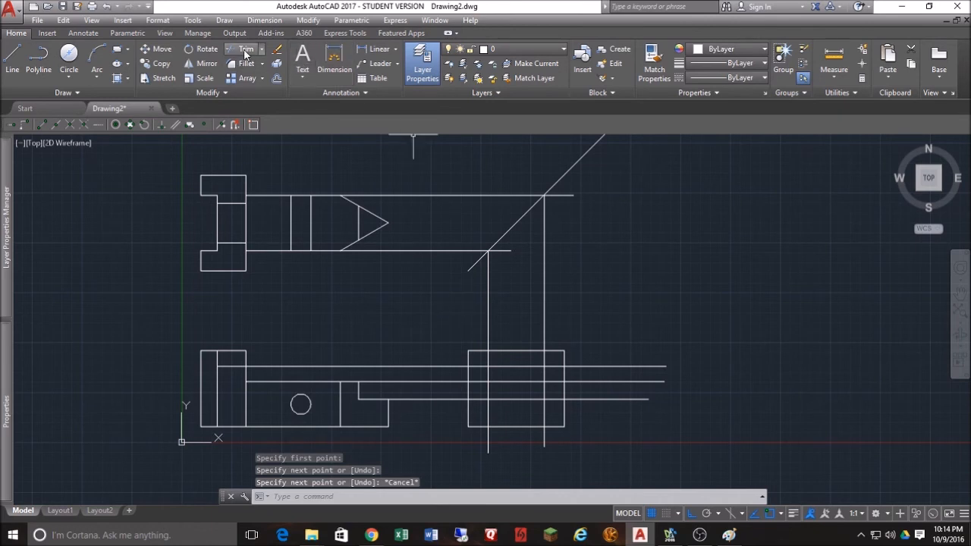
- Trim the two vertical projection lines and the middle horizontal one to leave the body's rectangular outline on the side view's bottom edge
left_click(241, 49)
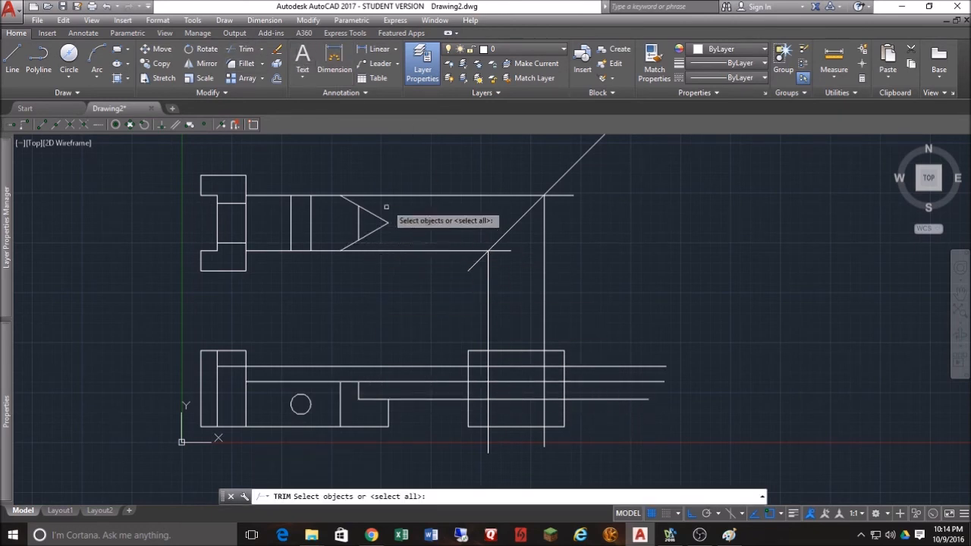
left_click(554, 385)
left_click(482, 384)
left_click(528, 416)
left_click(530, 455)
key("Return")
left_click(558, 435)
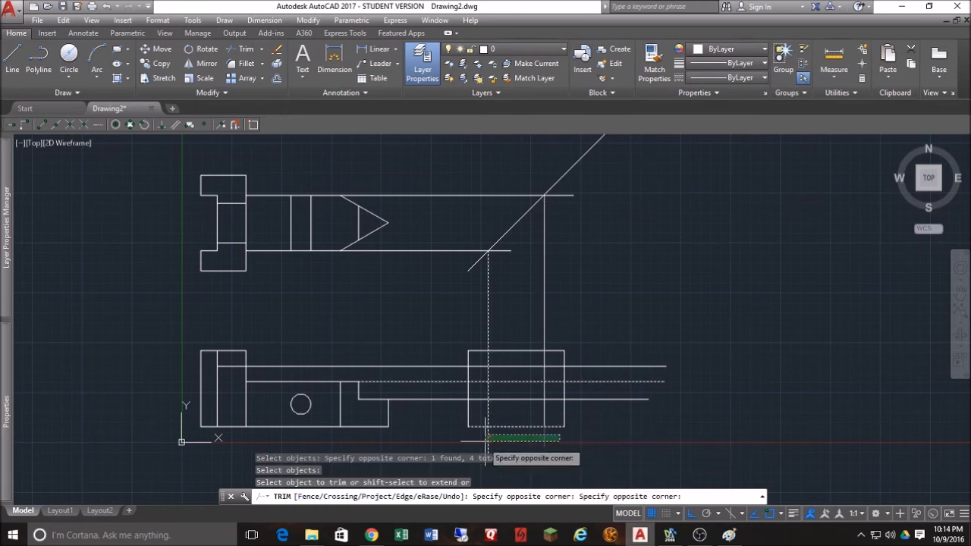
left_click(478, 444)
left_click(575, 289)
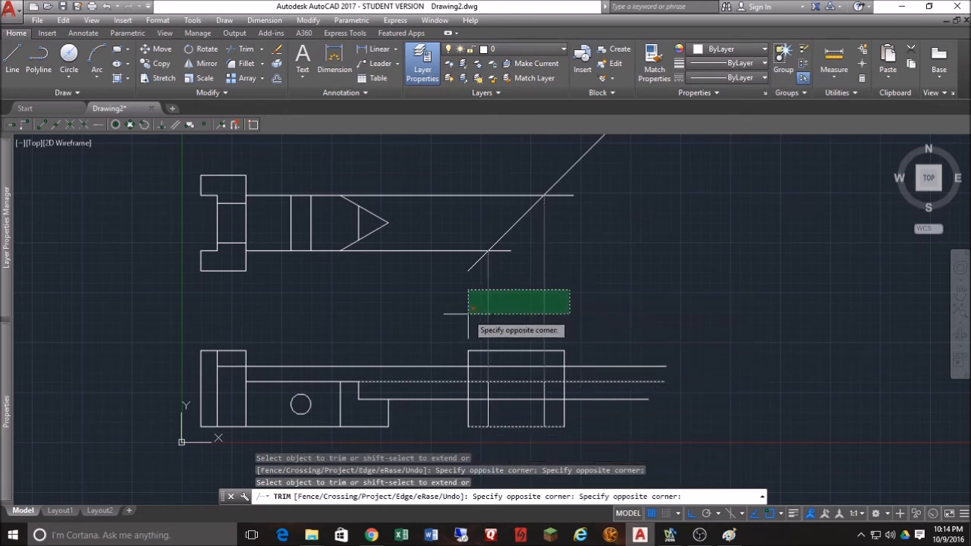
left_click(466, 321)
left_click(452, 381)
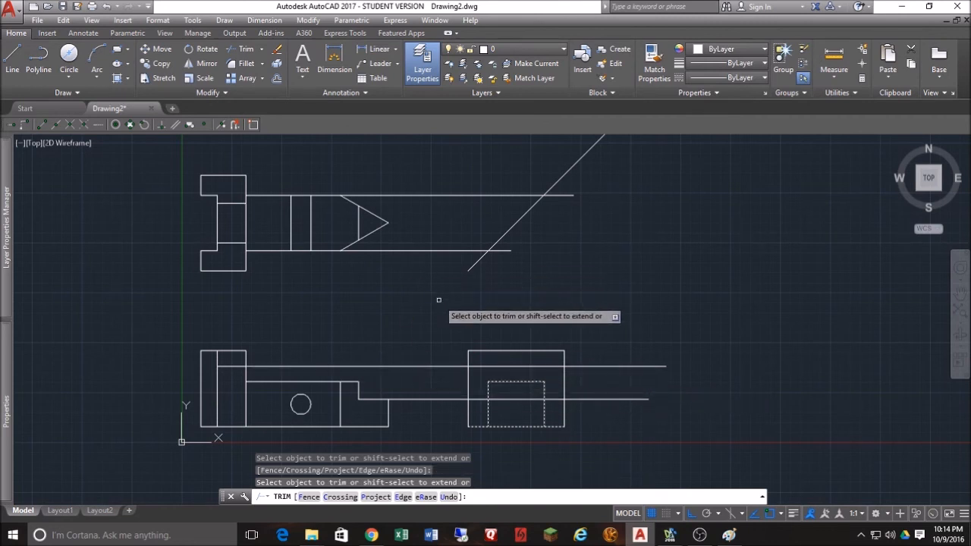
key("Escape")
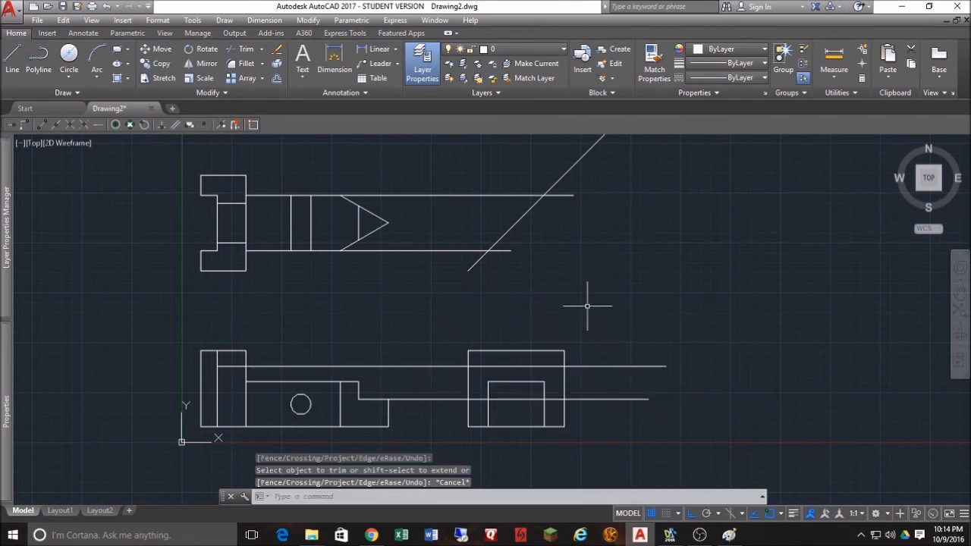
- Erase the two horizontal projection lines running from the top view to the miter line
left_click(460, 176)
left_click(422, 258)
key("Delete")
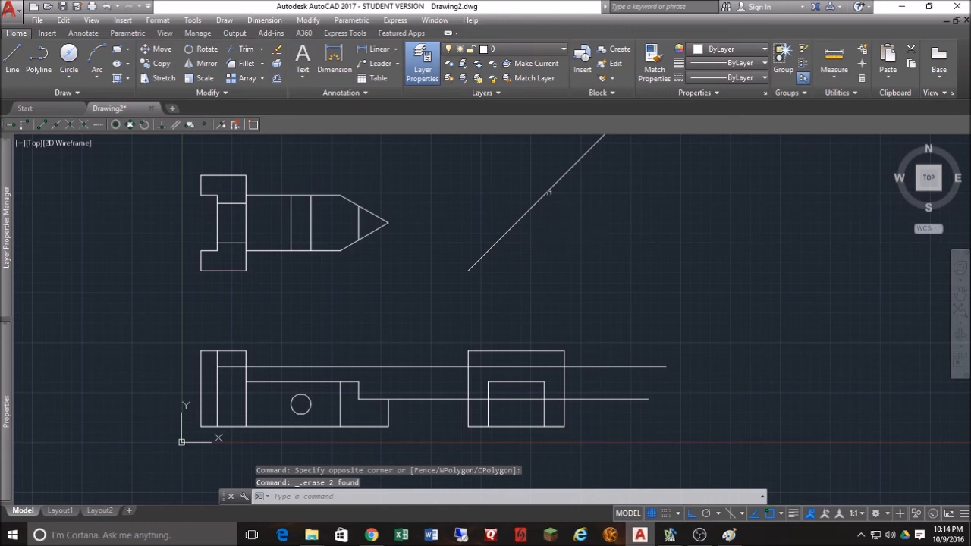
- Draw horizontal projection lines from both ends of the vertical line in the top view's pointed tip past the miter line
type("l")
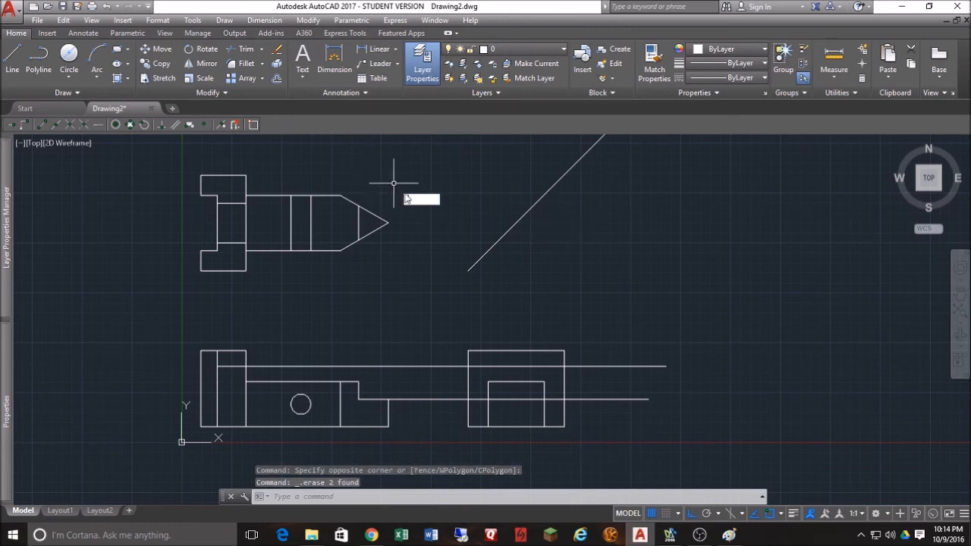
left_click(429, 212)
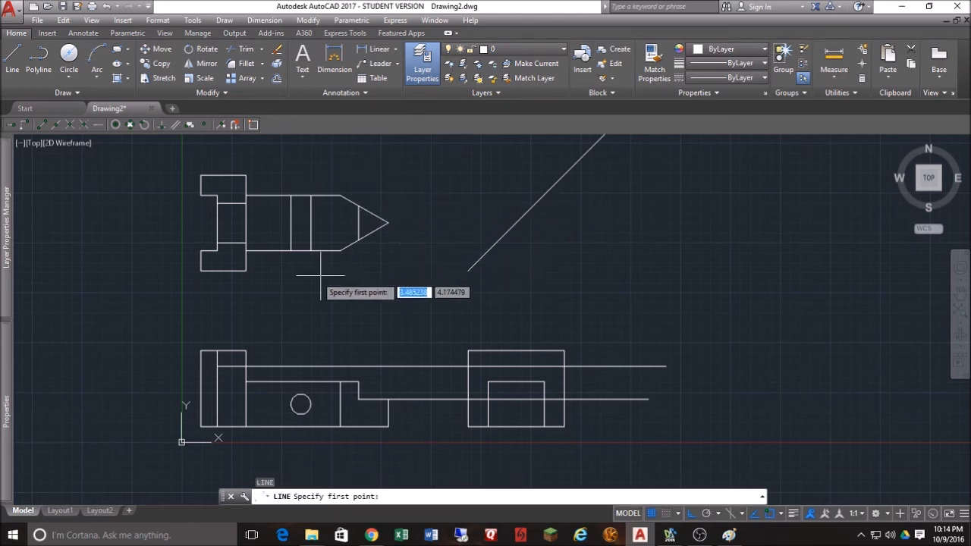
left_click(359, 241)
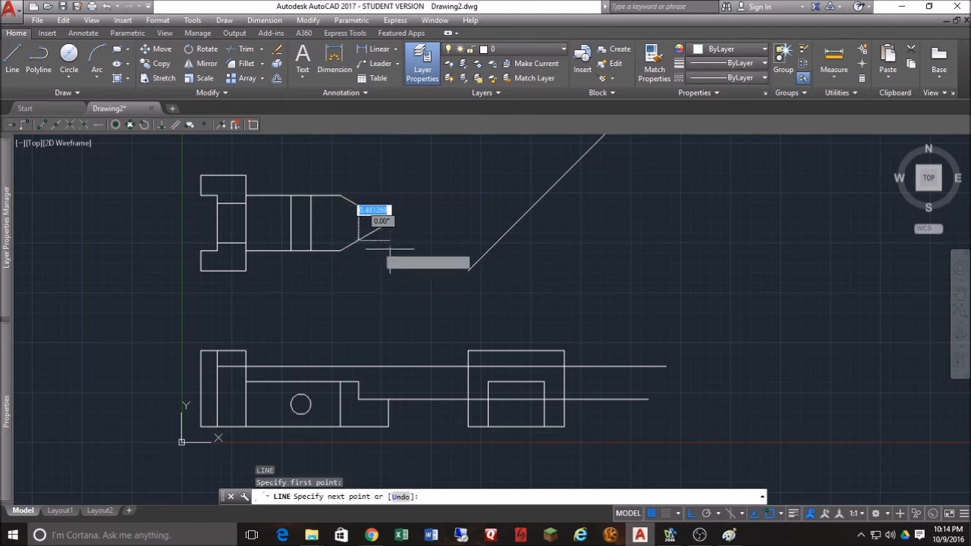
left_click(433, 219)
key("Return")
key("Return")
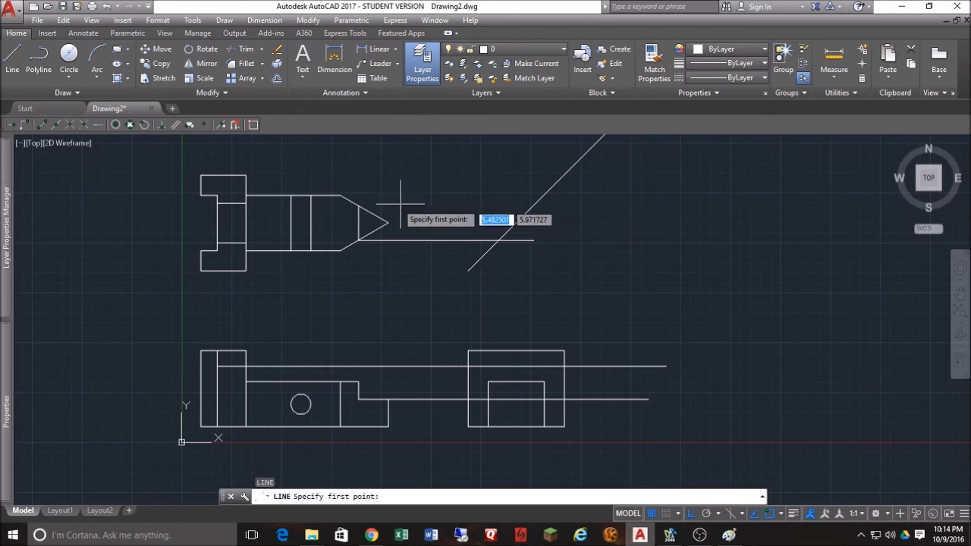
left_click(358, 206)
left_click(561, 206)
key("Return")
- Draw vertical projection lines from both miter line intersections down past the bottom of the side view
key("Return")
left_click(534, 206)
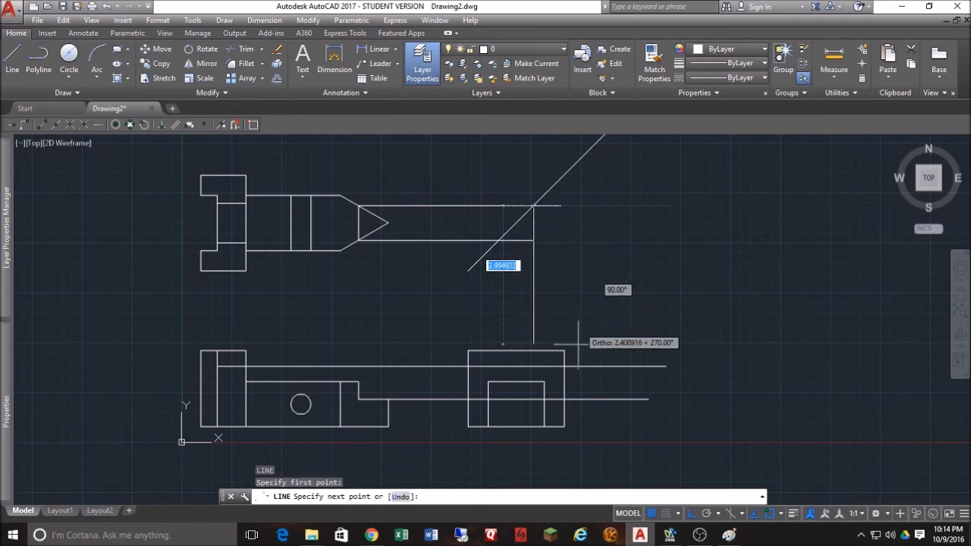
left_click(581, 436)
key("Return")
key("Return")
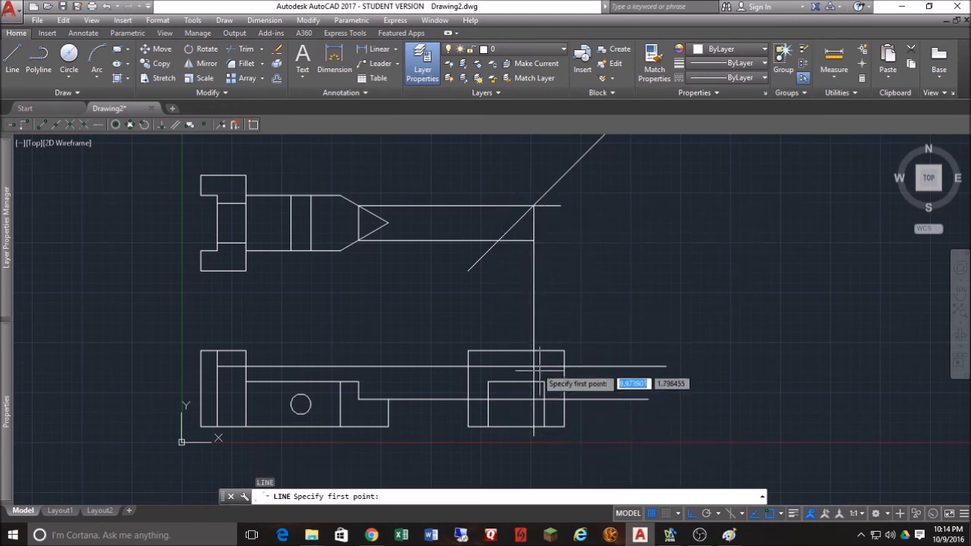
left_click(498, 240)
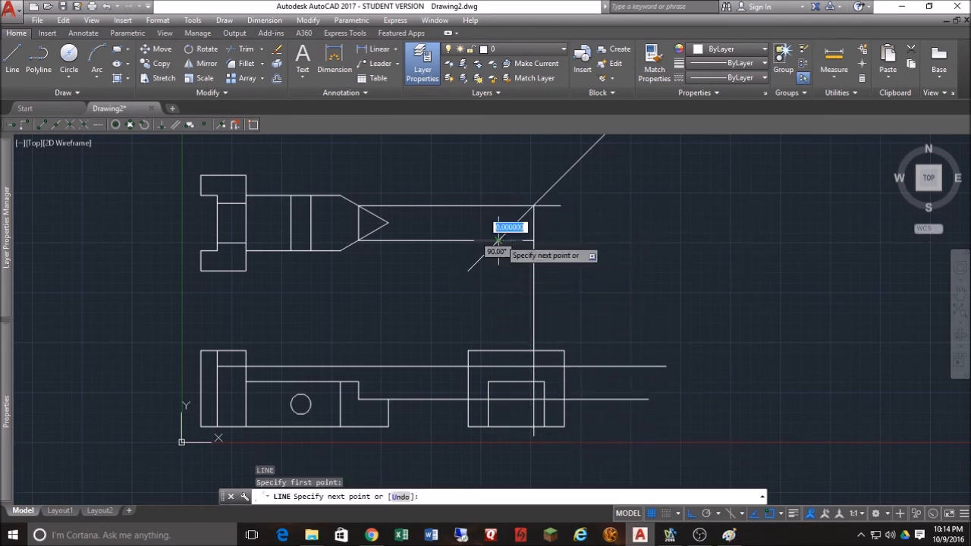
left_click(498, 446)
key("Escape")
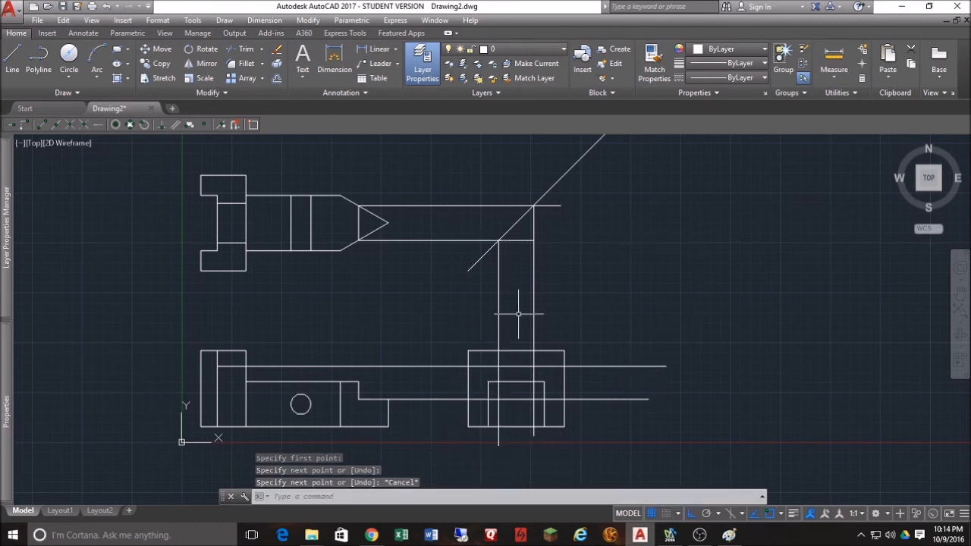
left_click(243, 49)
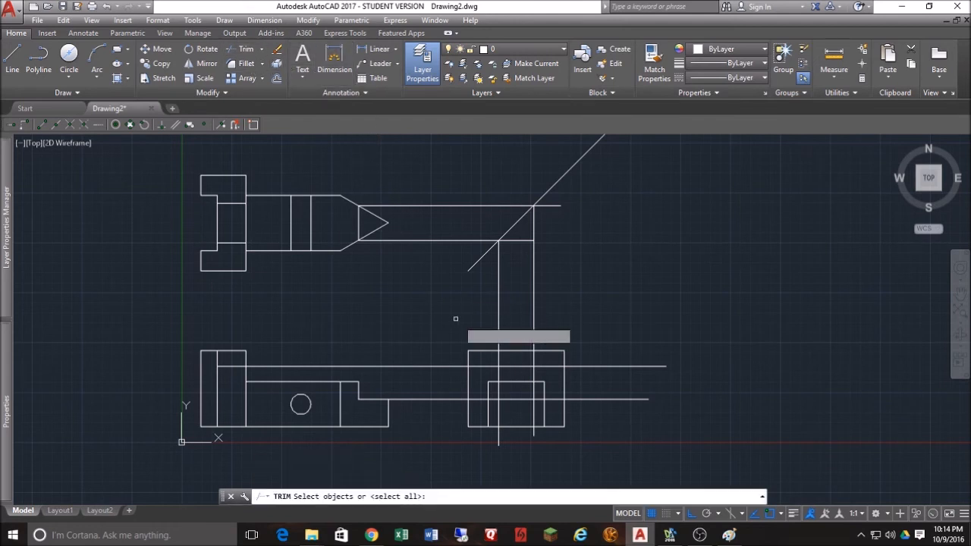
left_click(497, 407)
key("Return")
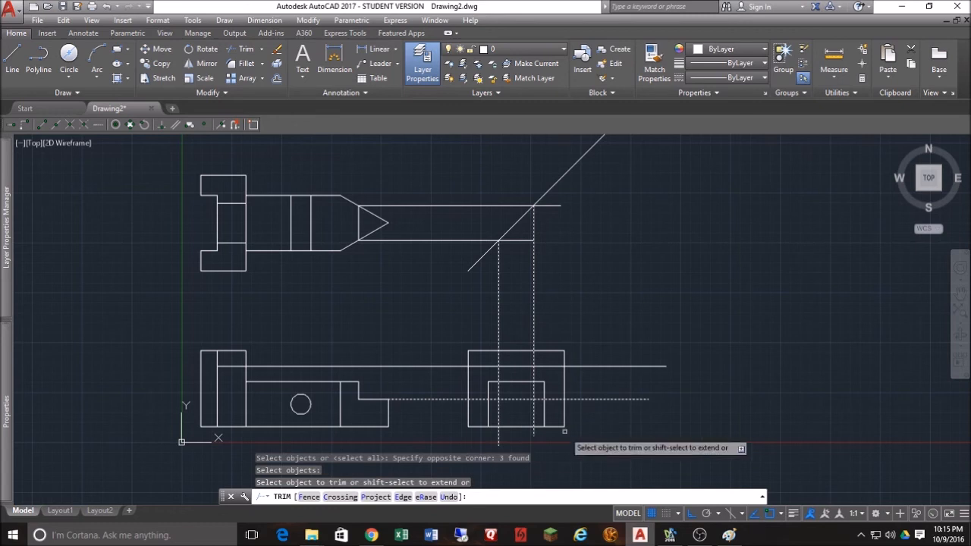
key("Escape")
- Trim the two vertical projection lines and the lower horizontal one to leave a small inner rectangle on the side view's bottom edge
key("Return")
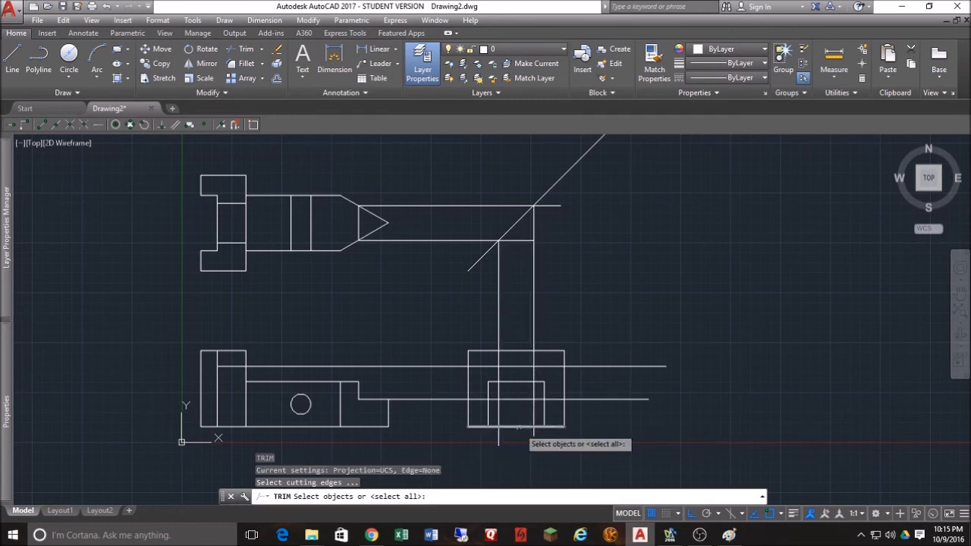
left_click(539, 392)
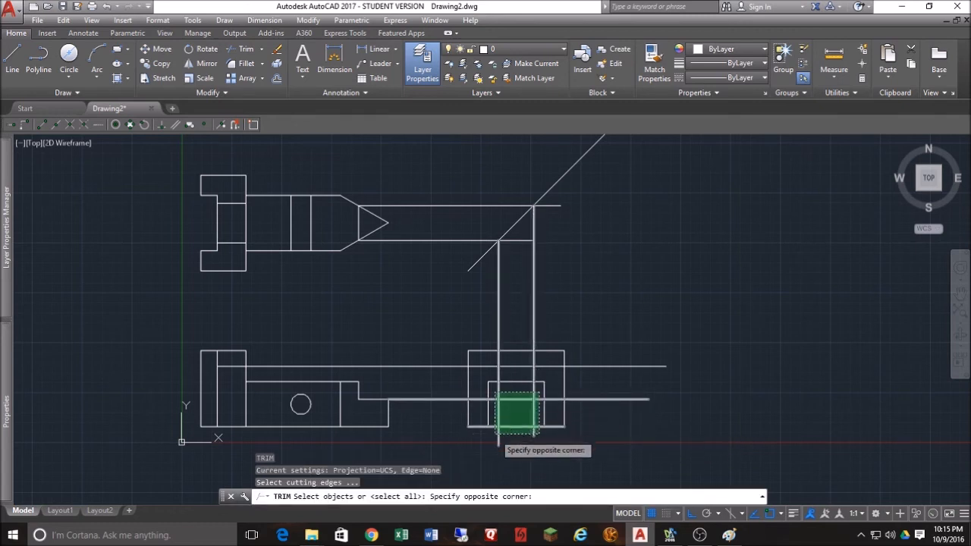
left_click(499, 429)
key("Return")
left_click(546, 433)
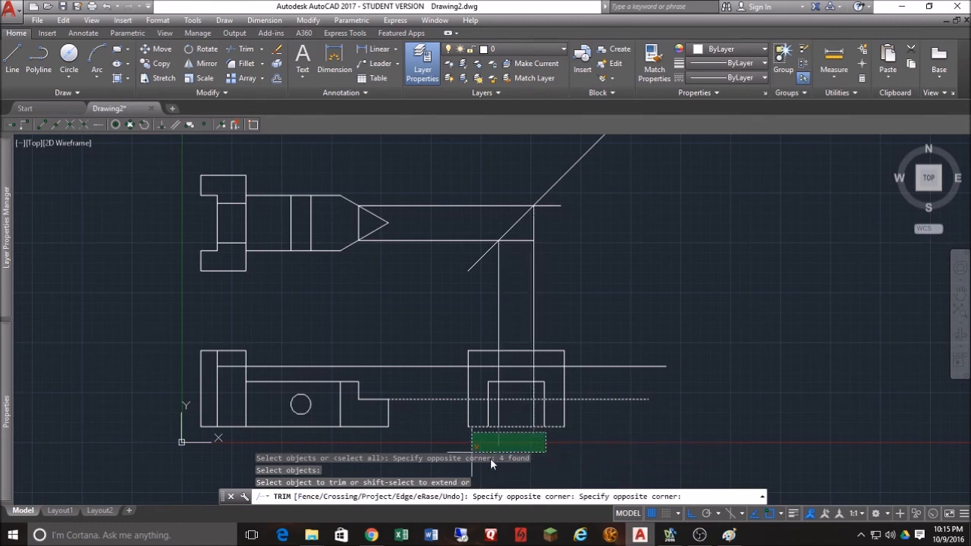
left_click(499, 442)
left_click(600, 377)
left_click(584, 415)
left_click(458, 385)
left_click(448, 415)
left_click(551, 337)
left_click(470, 319)
key("Escape")
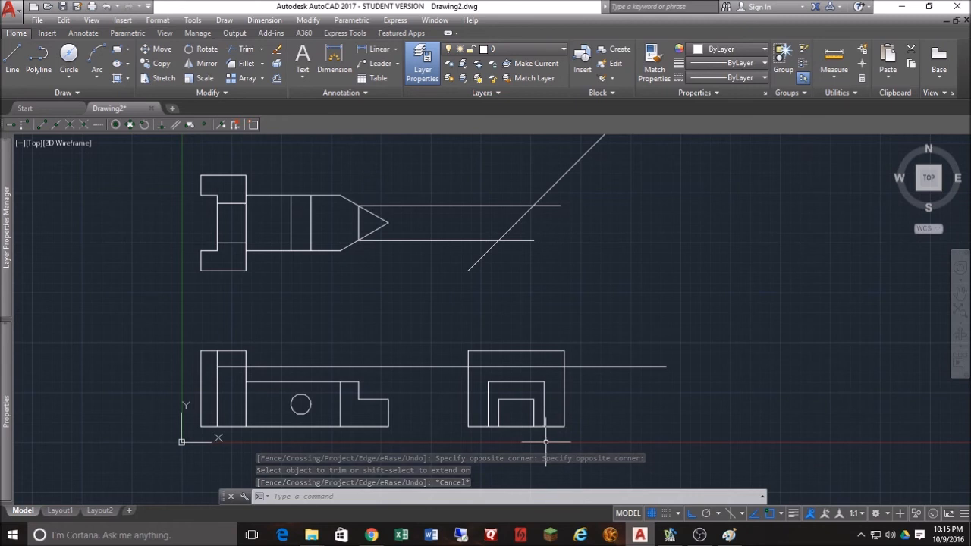
- Draw a vertical line from the midpoint of the small inner rectangle's top edge down to the side view's bottom edge
type("L")
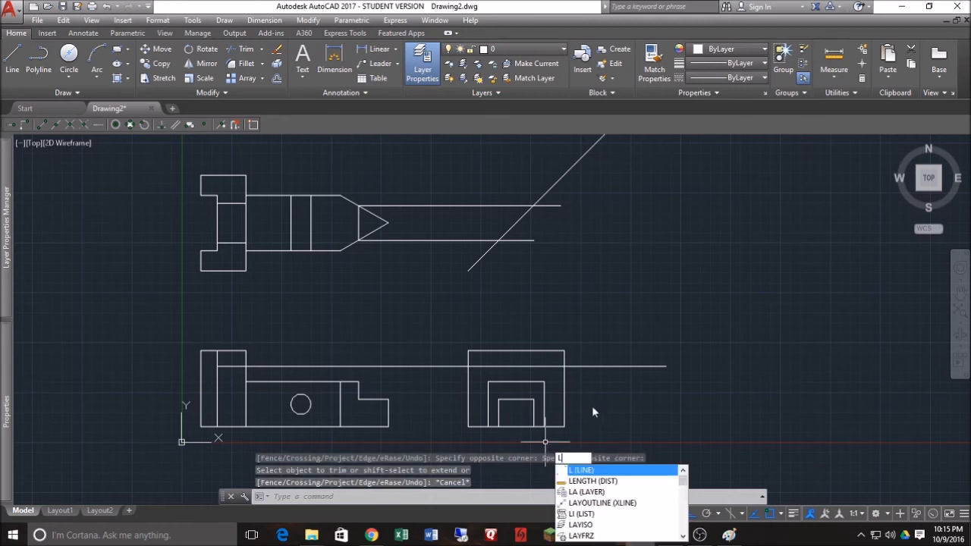
left_click(585, 471)
left_click(516, 400)
left_click(515, 426)
key("Escape")
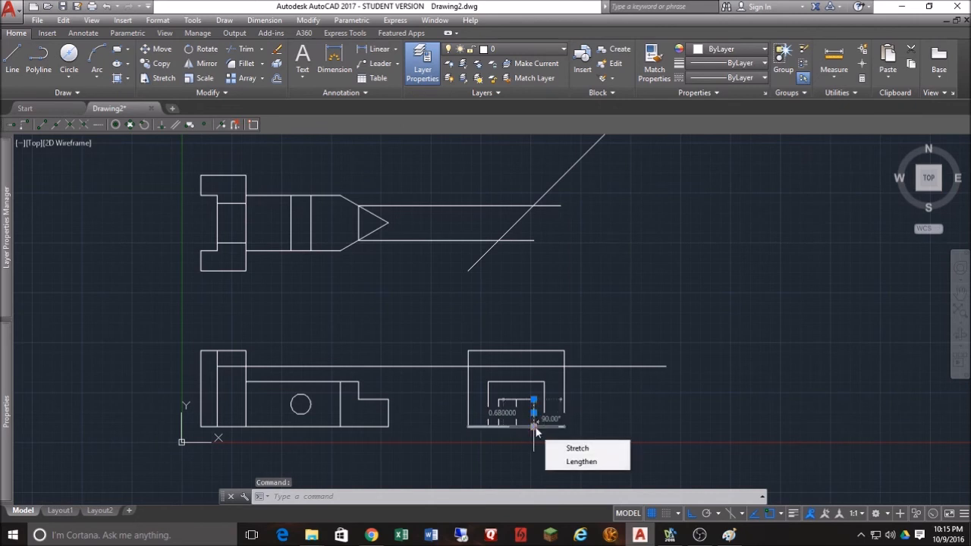
- Stretch the lower endpoints of the small inner rectangle's two vertical sides straight up past the top of the side view
left_click(533, 425)
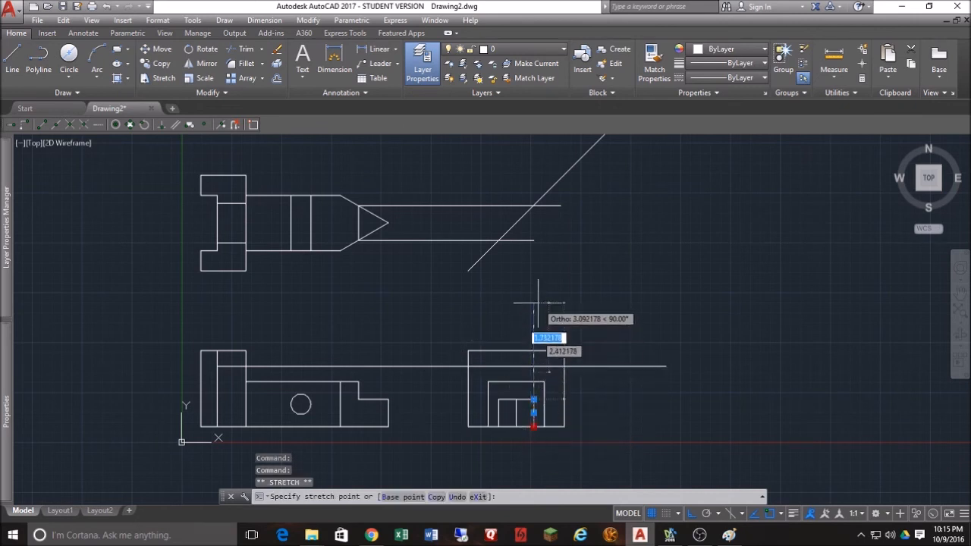
key("Escape")
key("Escape")
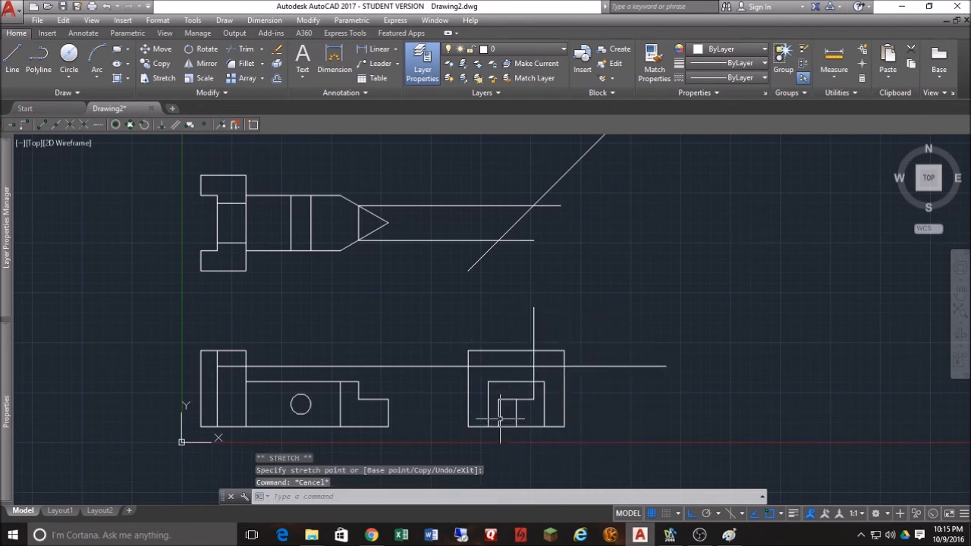
left_click(499, 416)
left_click(506, 412)
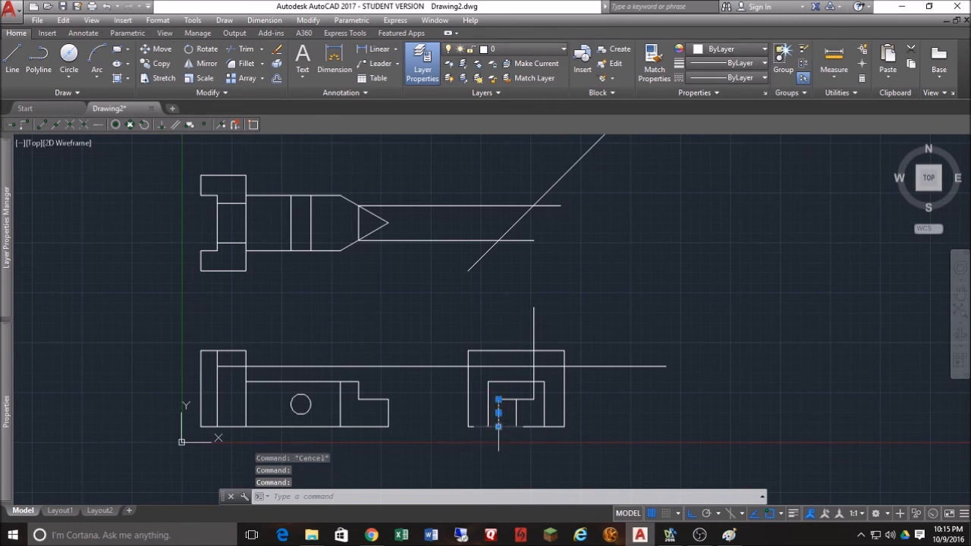
left_click(499, 426)
left_click(499, 326)
key("Escape")
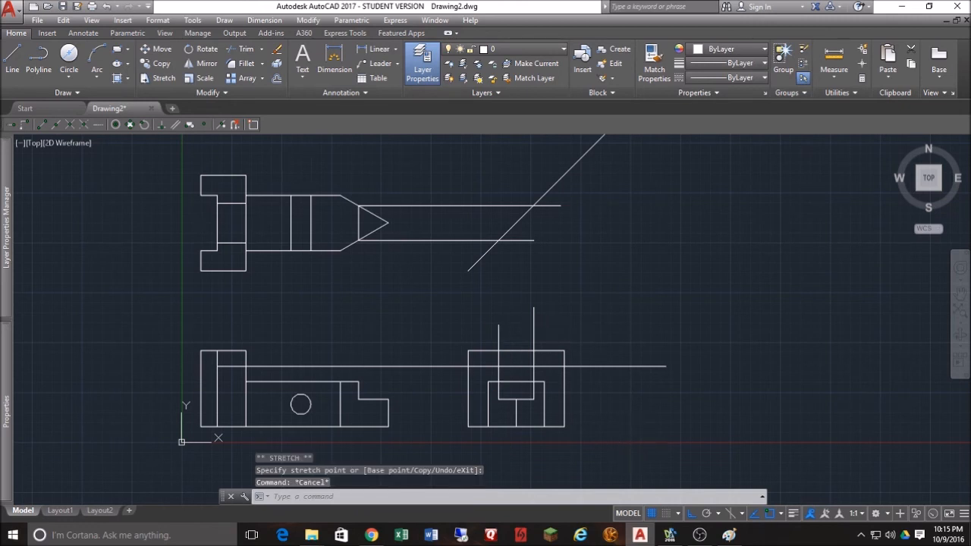
- Trim both stretched vertical lines above the top edge of the body's rectangular outline in the side view
left_click(241, 48)
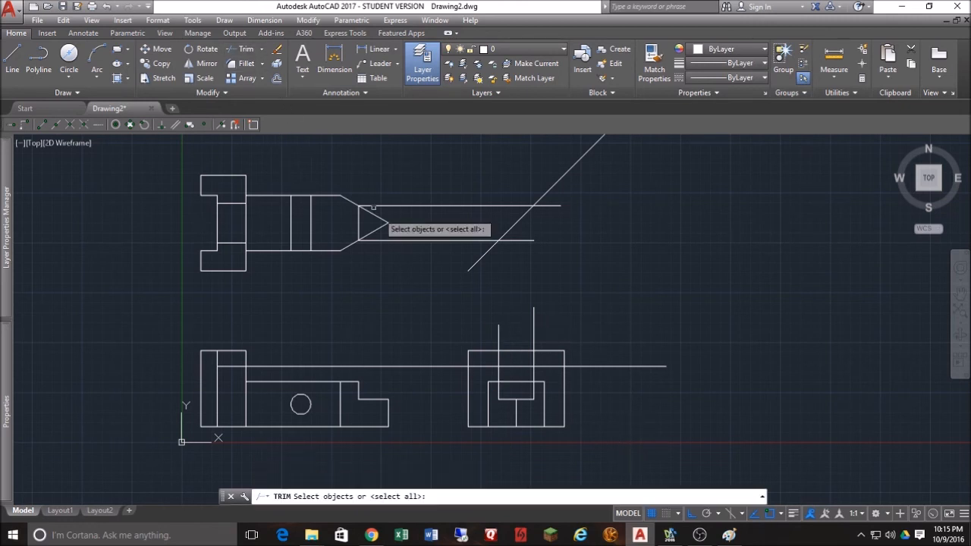
left_click(522, 382)
key("Return")
left_click(561, 309)
left_click(472, 327)
key("Escape")
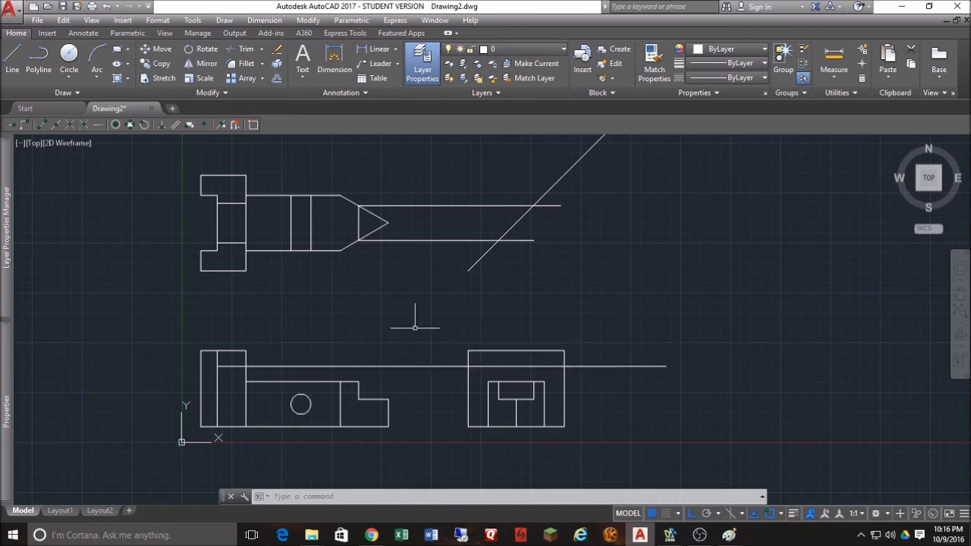
- Erase the two horizontal projection lines running from the top view's pointed tip past the miter line
left_click(458, 195)
left_click(440, 260)
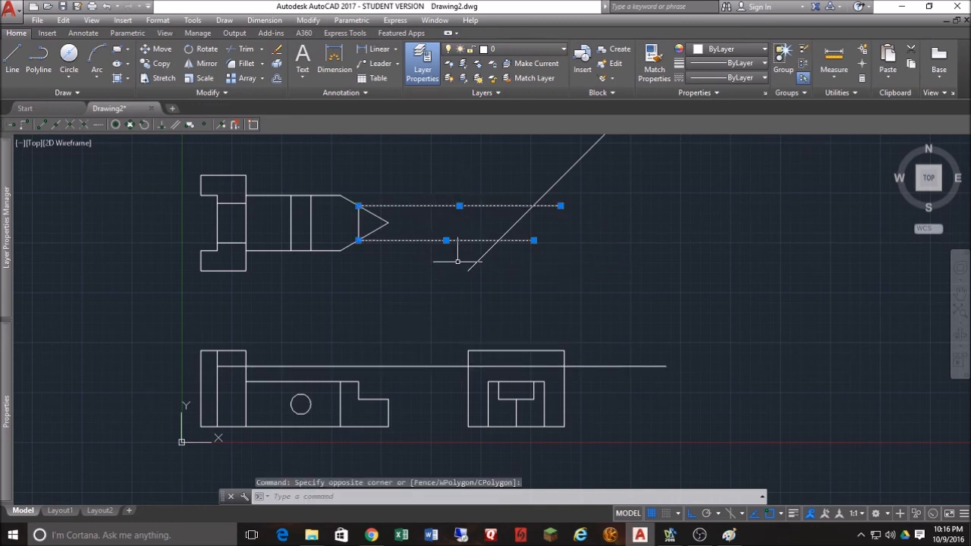
key("Delete")
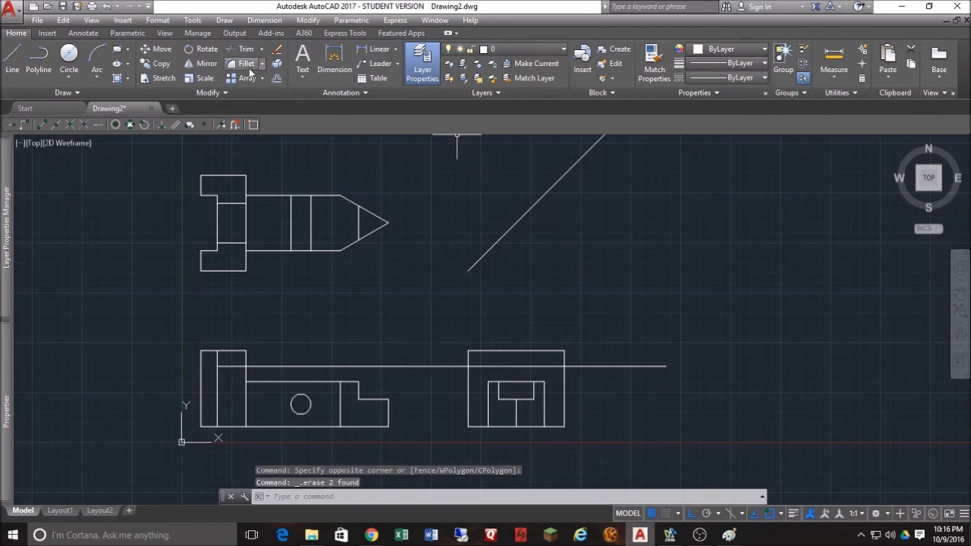
- Draw horizontal projection lines from the two slot edges in the top view's head past the miter line
type("L")
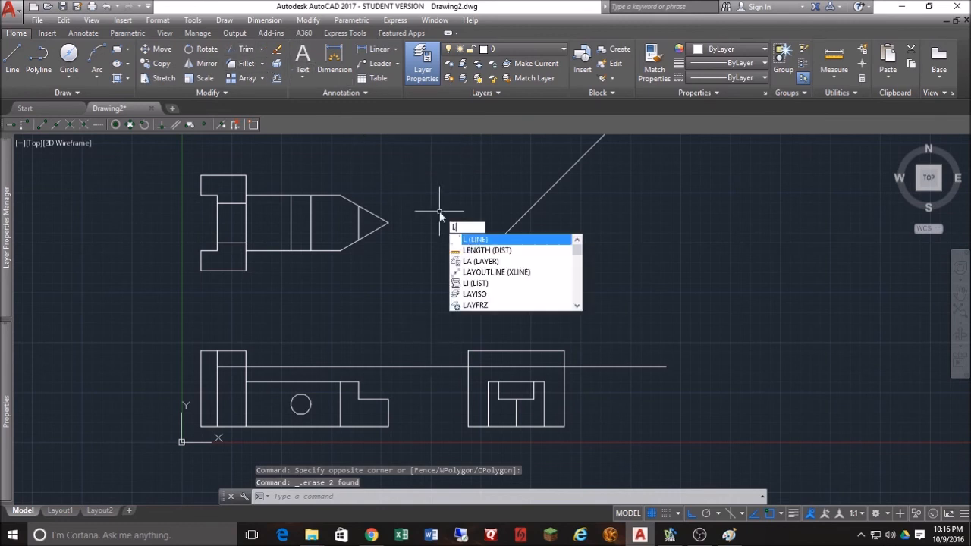
left_click(467, 240)
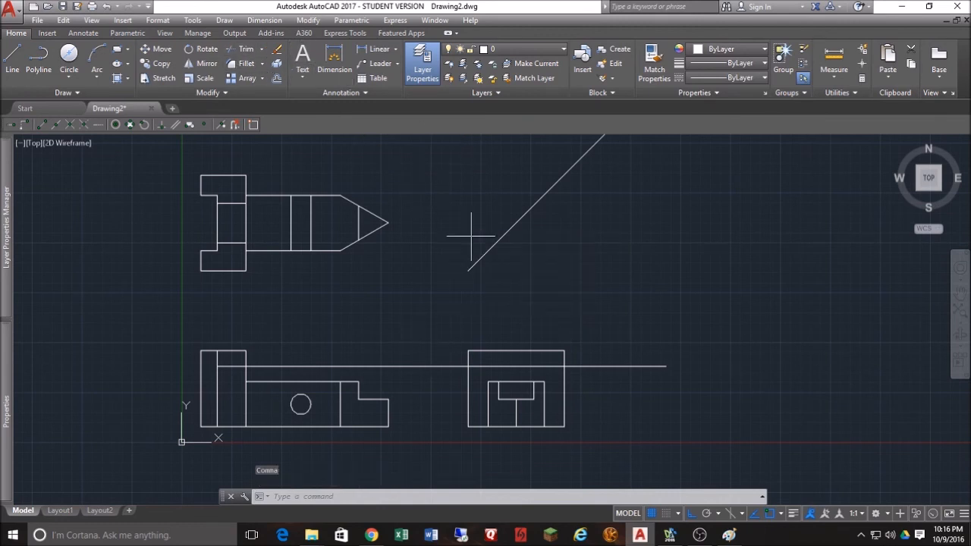
left_click(244, 203)
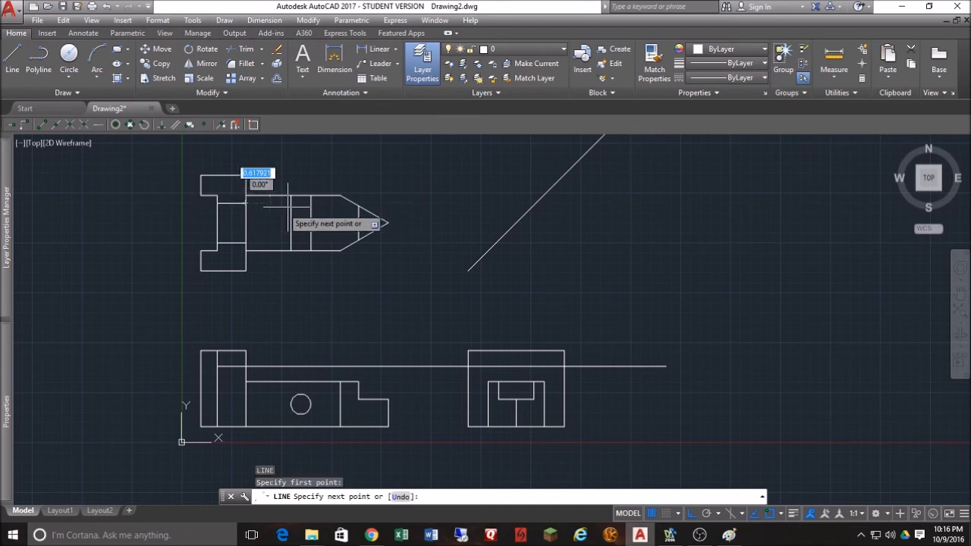
left_click(555, 228)
key("Return")
key("Return")
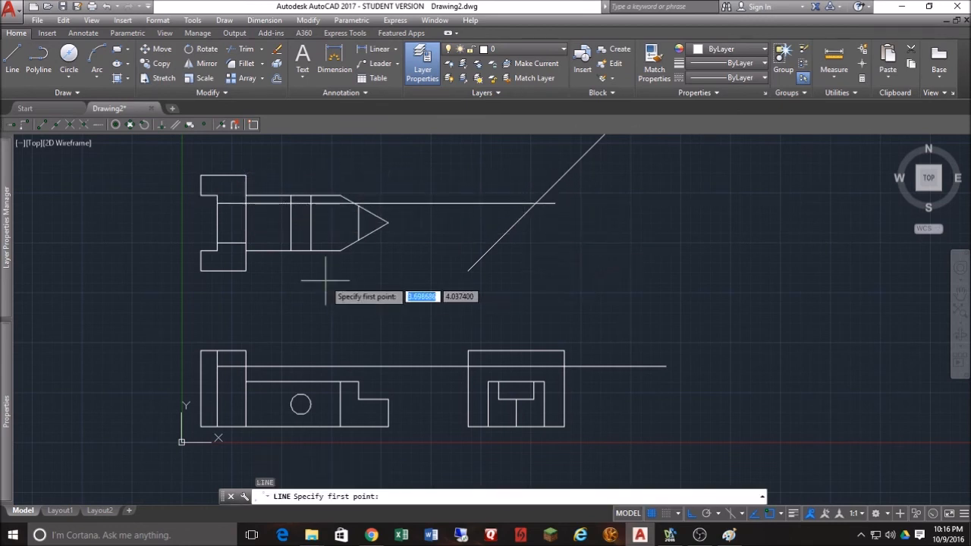
left_click(246, 243)
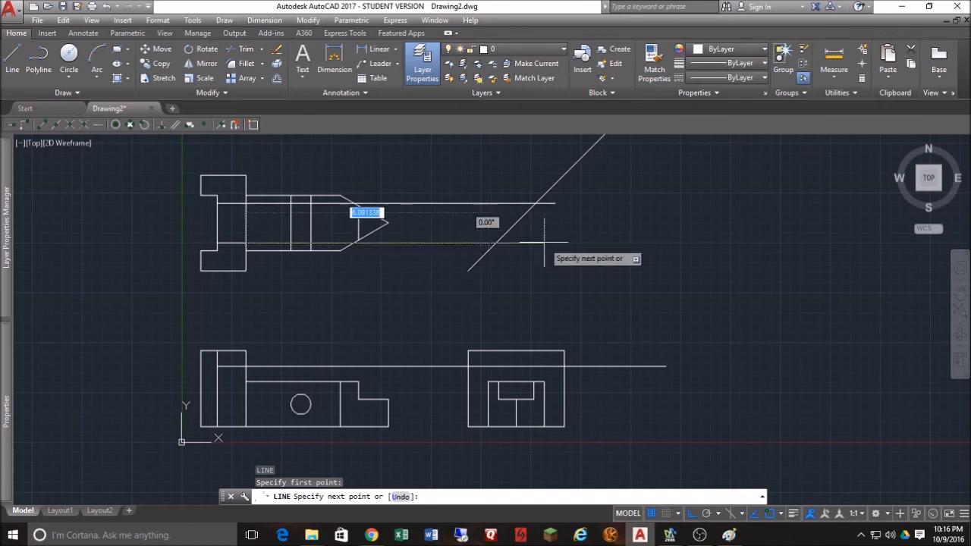
left_click(499, 243)
key("Return")
- Draw vertical projection lines from the slot lines' miter intersections down into the side view, below the remaining horizontal projection line
key("Return")
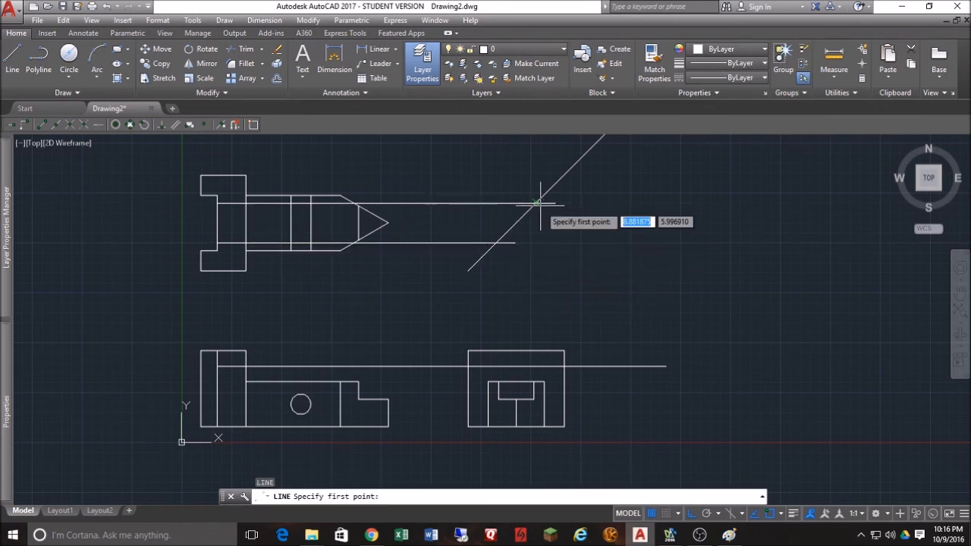
left_click(536, 203)
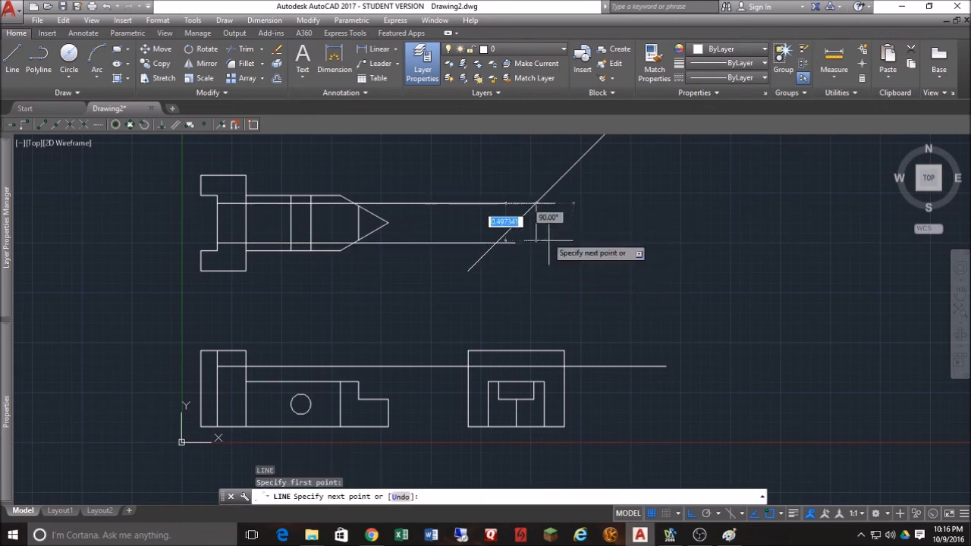
left_click(600, 391)
key("Return")
key("Return")
left_click(497, 243)
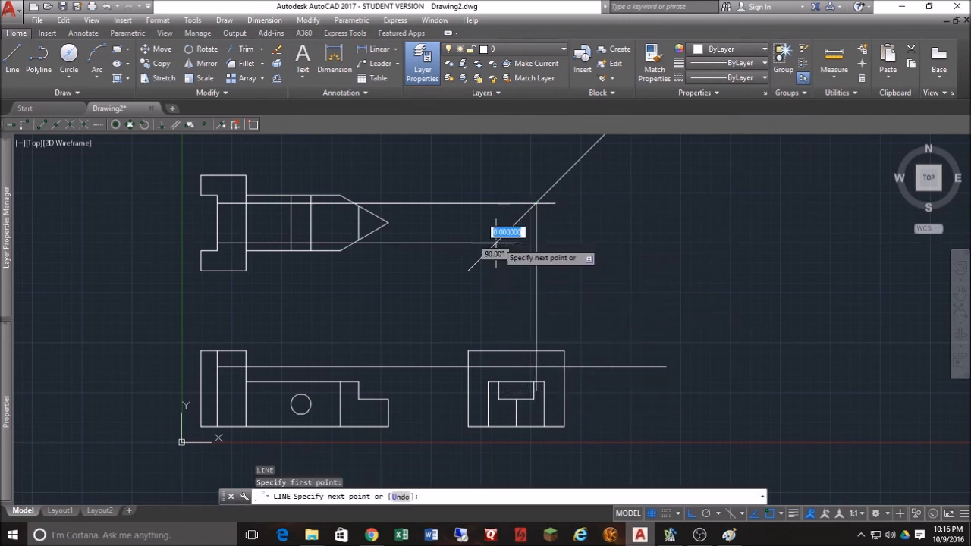
left_click(497, 382)
key("Escape")
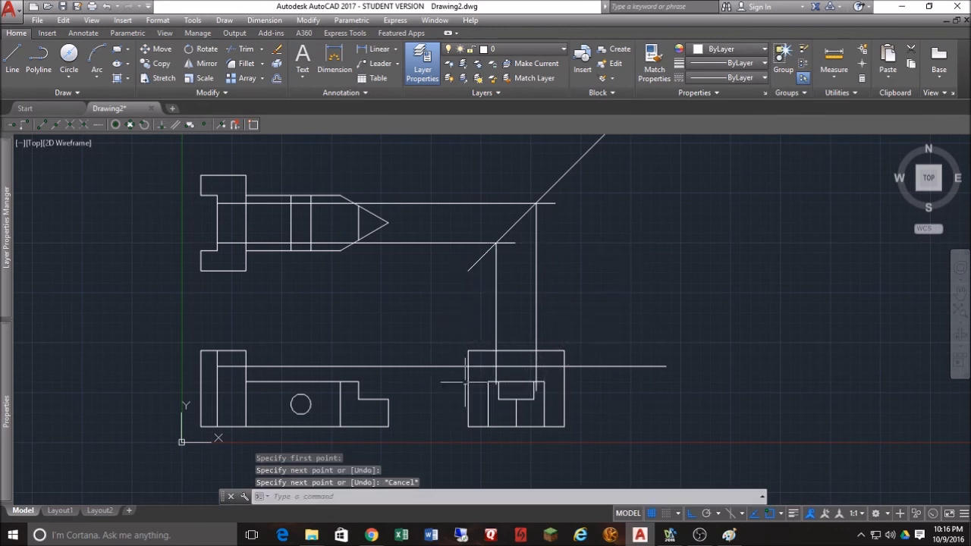
- Trim the projection lines and the side view's top edge between them to form an open rectangular notch
left_click(242, 48)
left_click(551, 336)
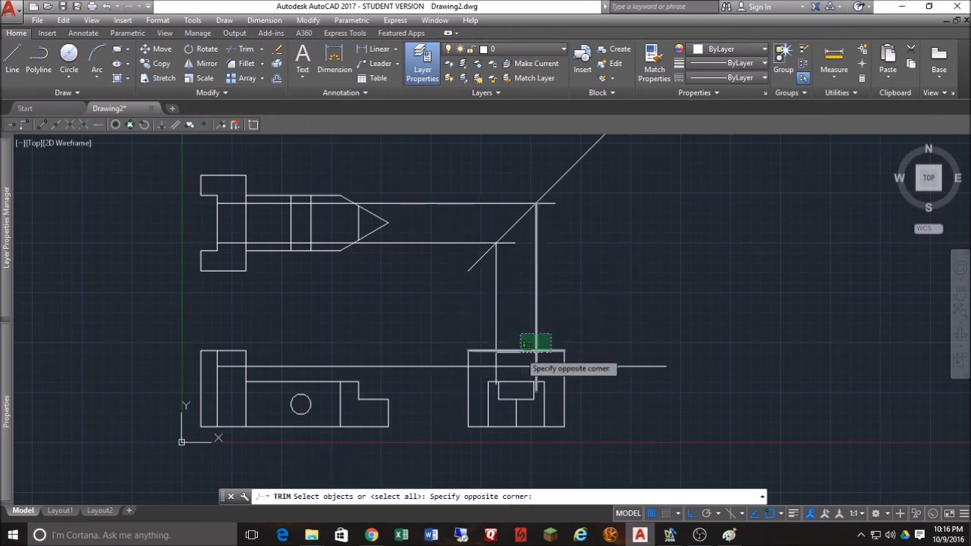
left_click(492, 373)
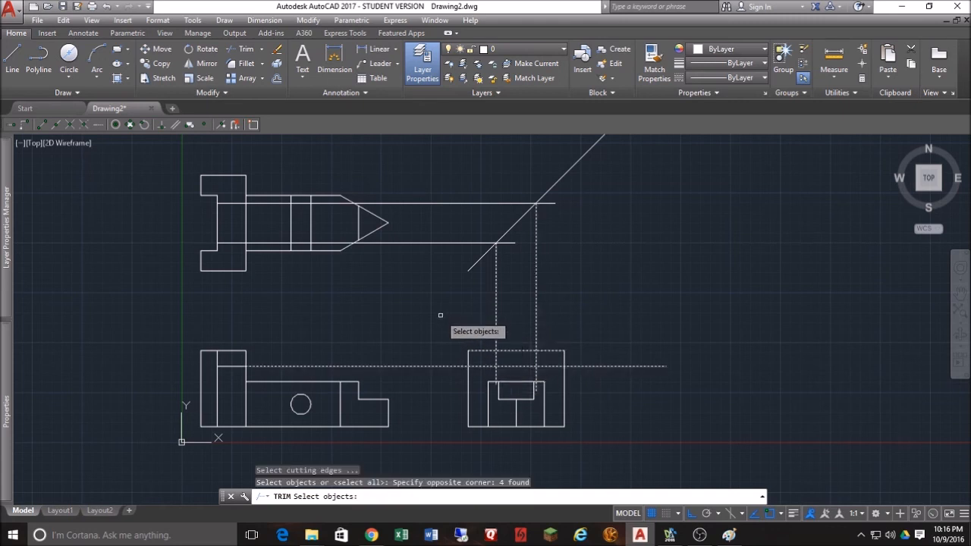
key("Return")
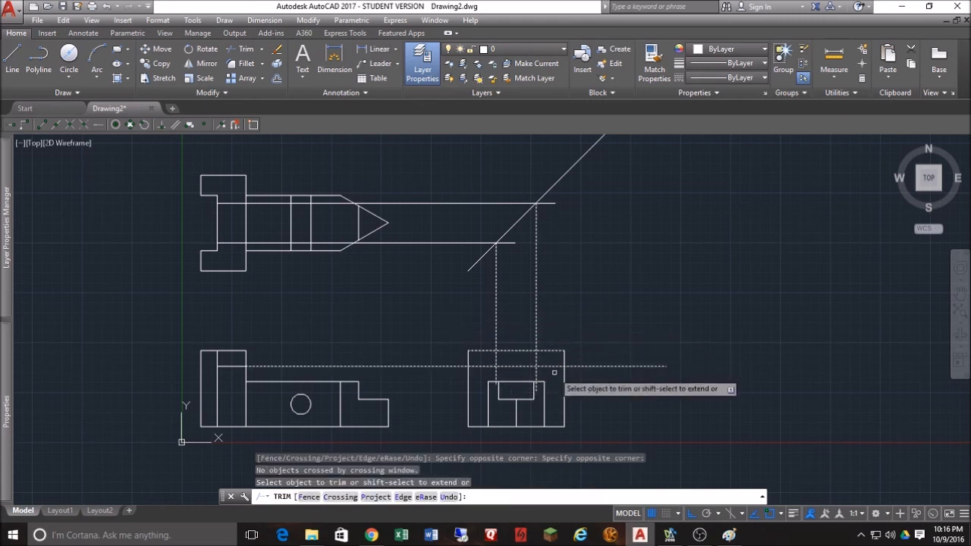
left_click(552, 367)
left_click(445, 352)
left_click(423, 393)
left_click(545, 373)
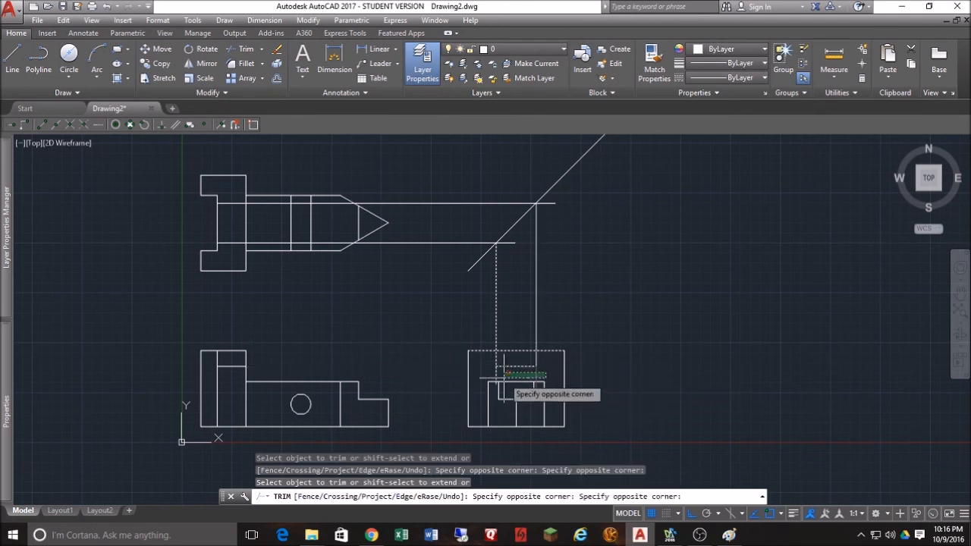
left_click(492, 383)
left_click(563, 309)
left_click(466, 320)
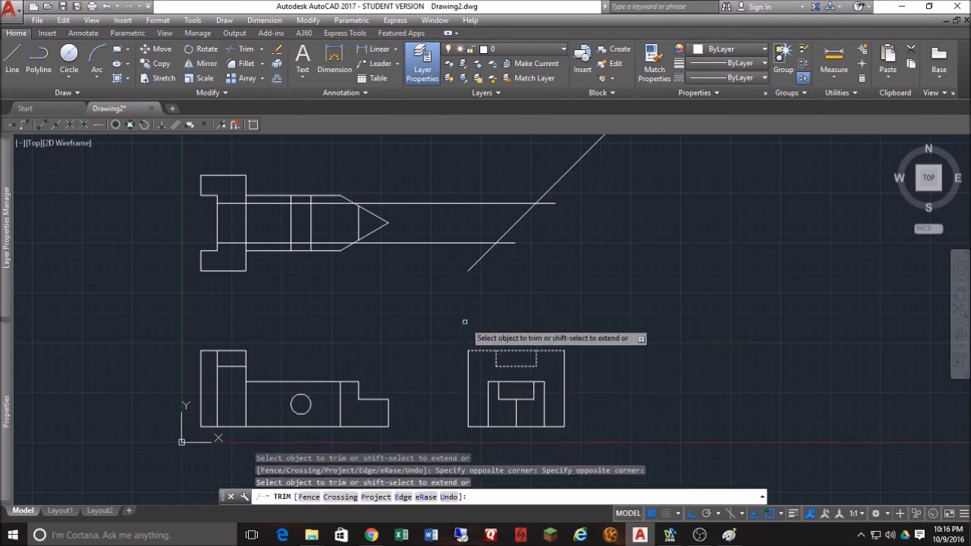
left_click(521, 334)
left_click(521, 349)
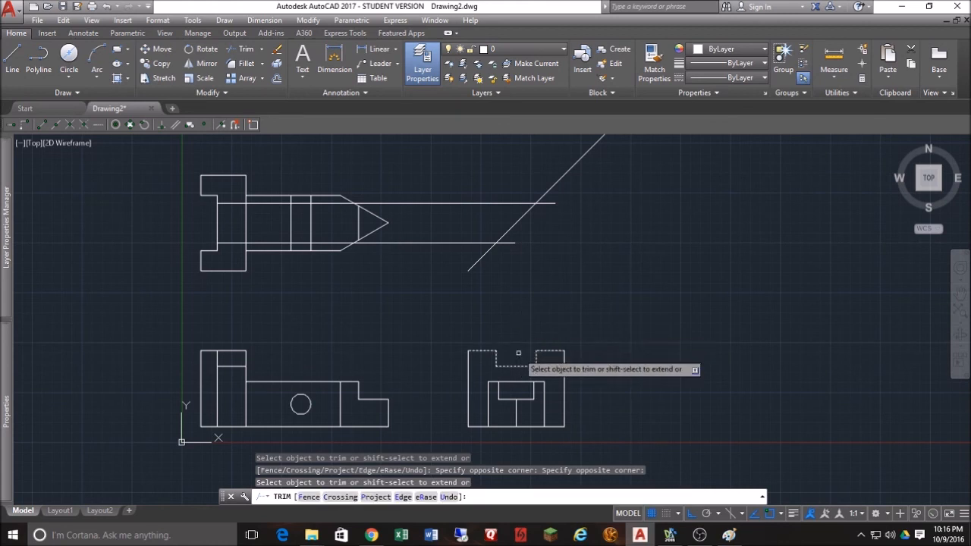
- Erase the two horizontal slot projection lines running from the top view's head past the miter line
key("Escape")
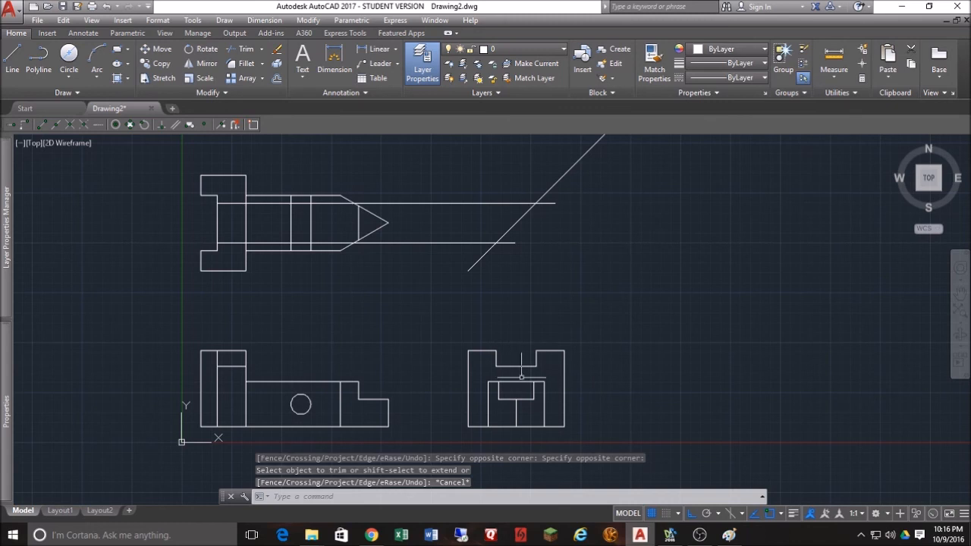
left_click(477, 171)
left_click(437, 248)
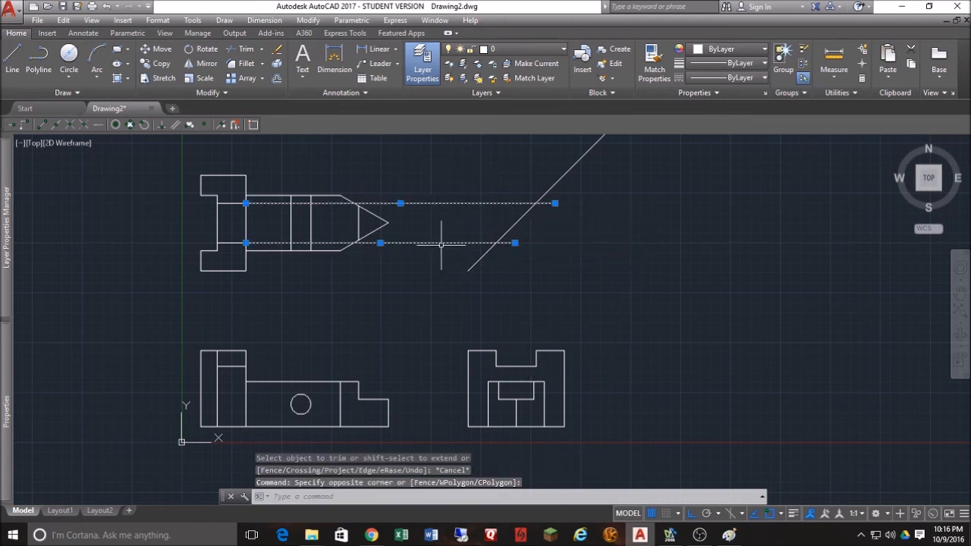
key("Delete")
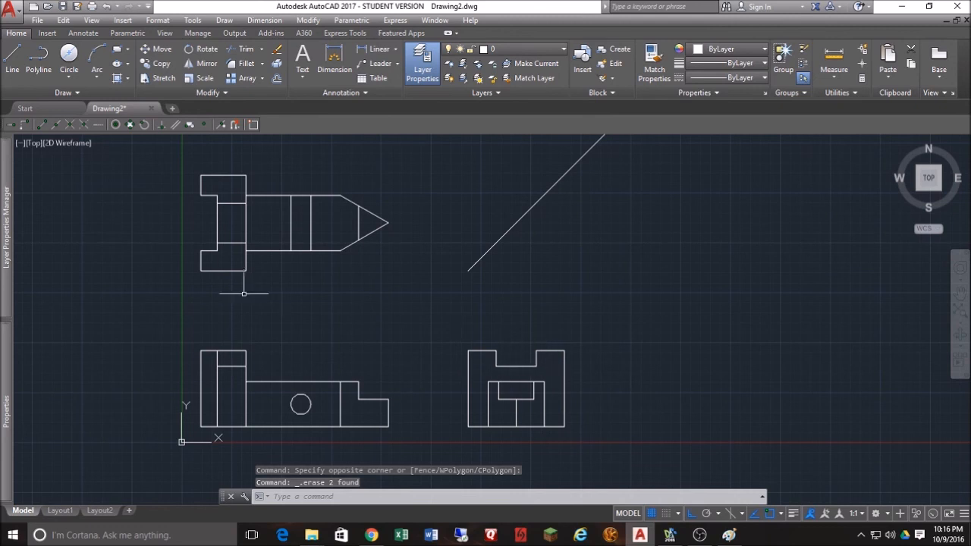
- Draw horizontal projection lines from the two inner corners of the top view's head recess past the miter line
type("l")
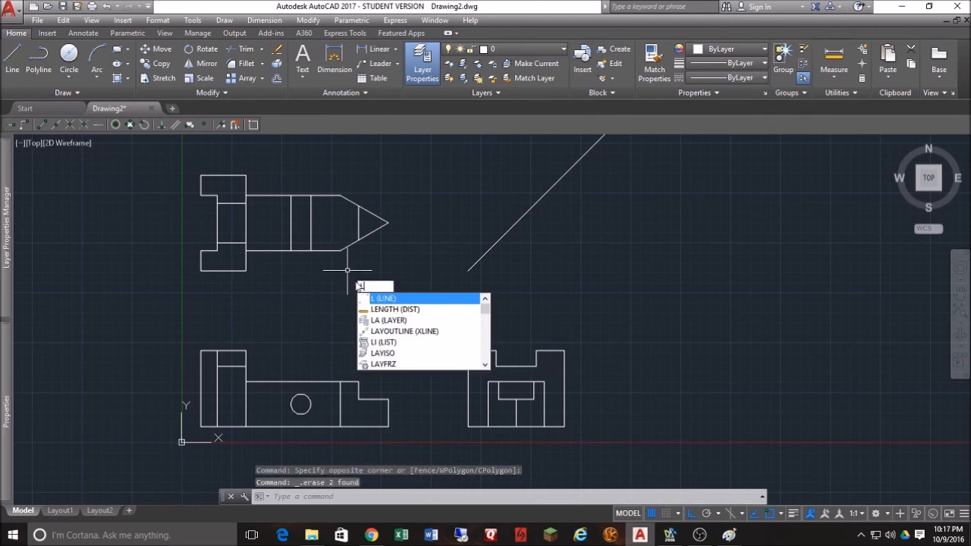
left_click(376, 301)
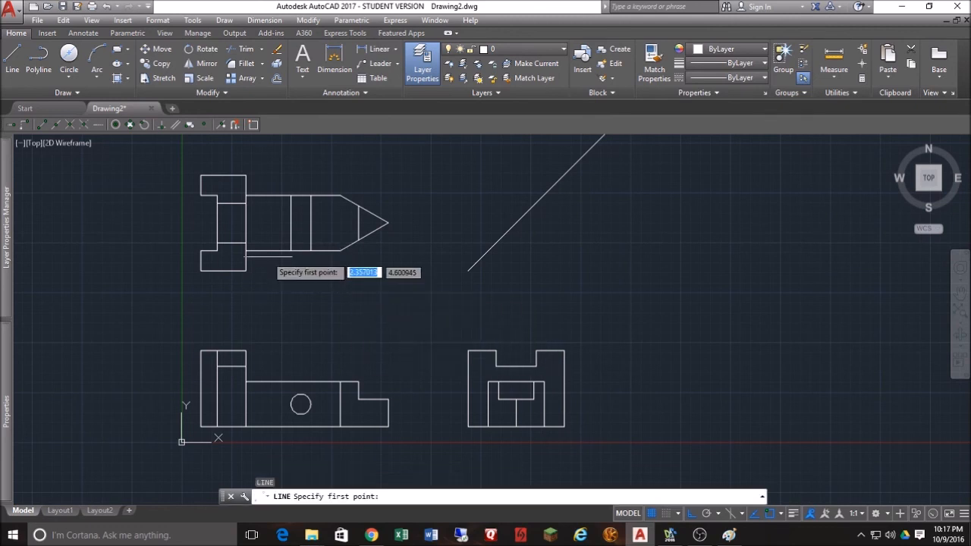
left_click(217, 251)
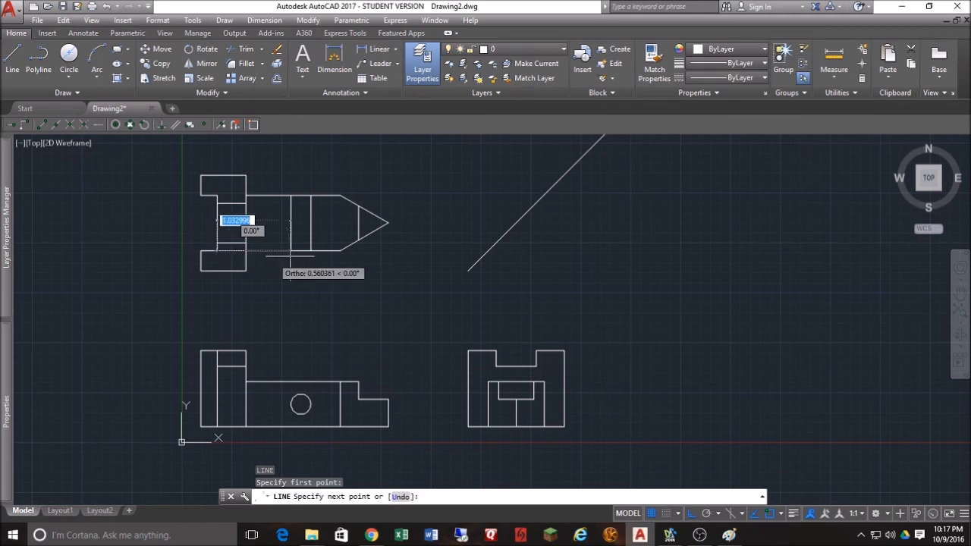
left_click(506, 265)
key("Return")
key("Return")
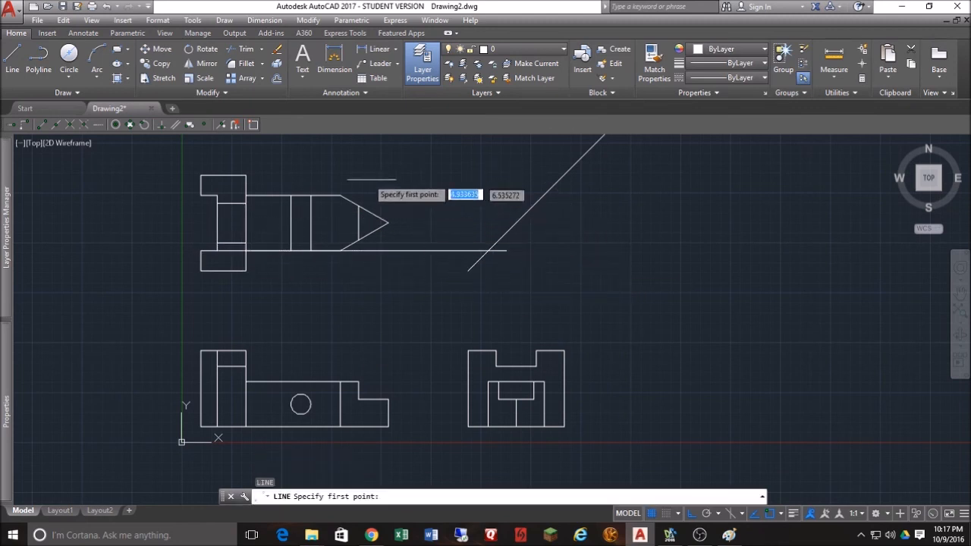
left_click(217, 195)
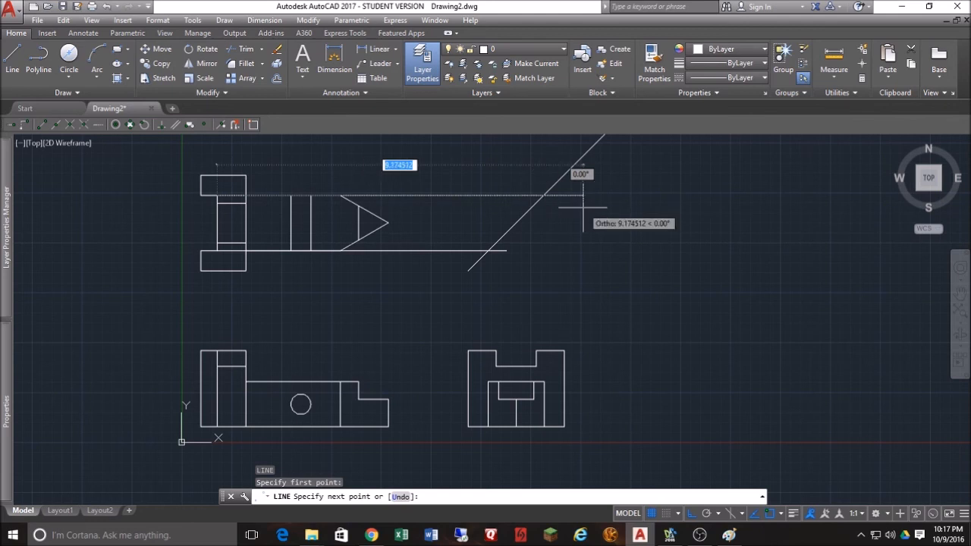
left_click(557, 216)
key("Escape")
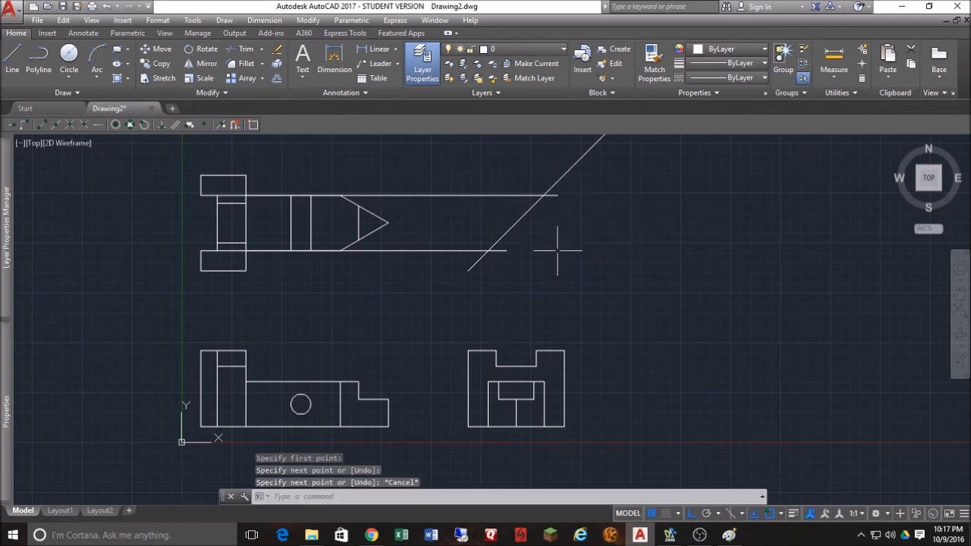
- Draw vertical projection lines from the two new miter line intersections down to the upper corners of the side view's inner rectangle
key("Return")
left_click(544, 195)
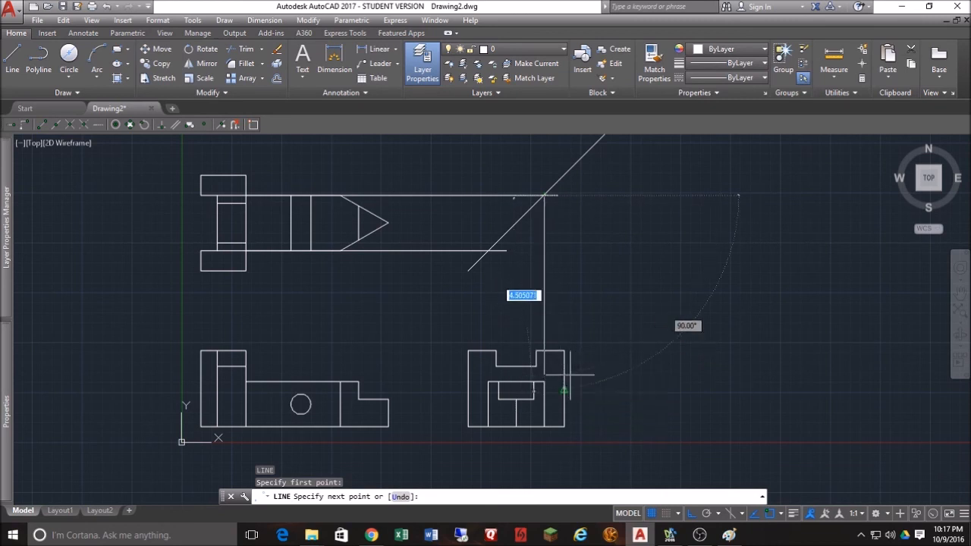
left_click(544, 350)
key("Escape")
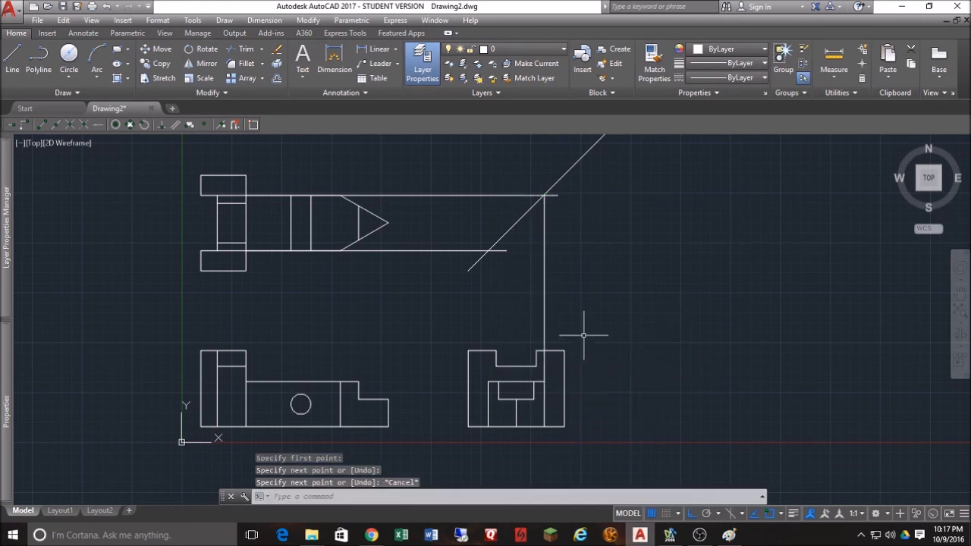
key("Return")
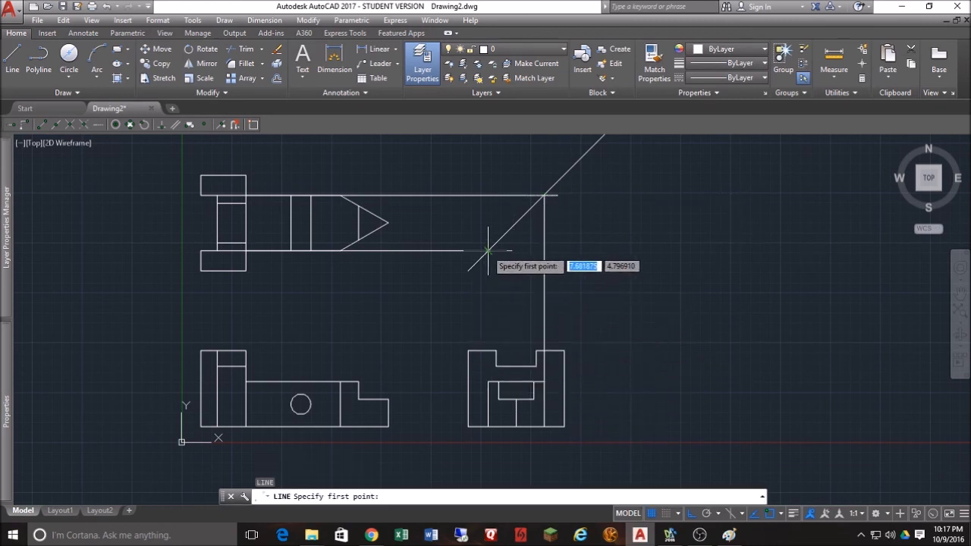
left_click(488, 250)
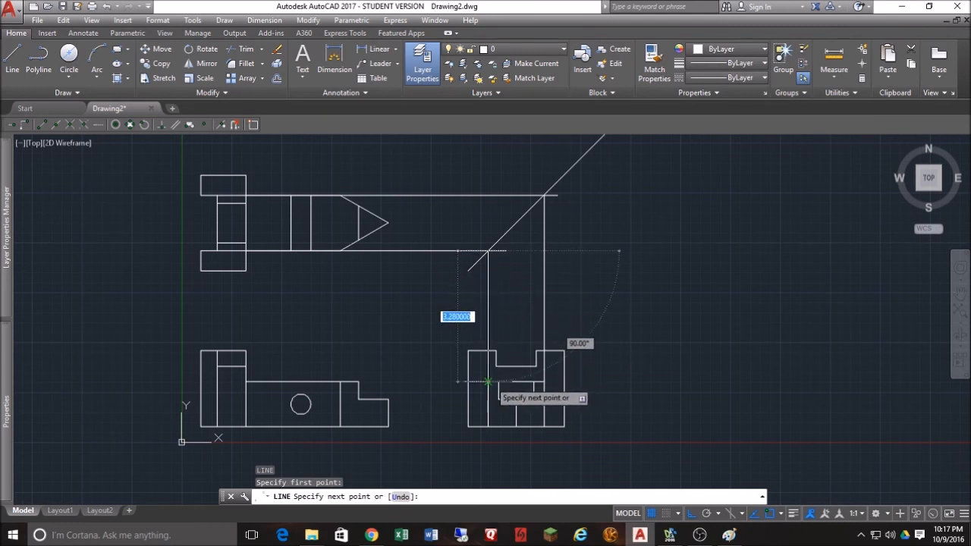
left_click(488, 375)
key("Escape")
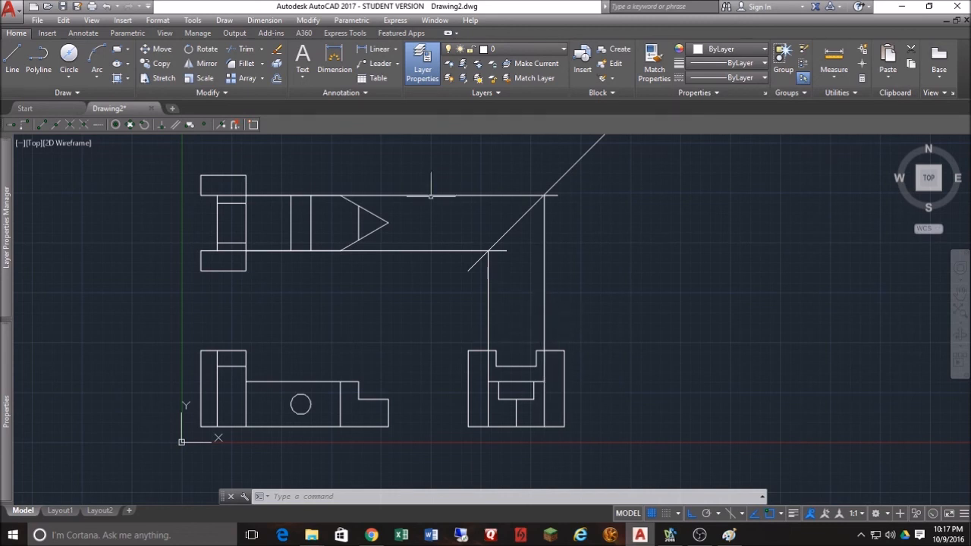
- Trim the two vertical projection lines above the side view, using its top edge segments as cutting edges
left_click(244, 49)
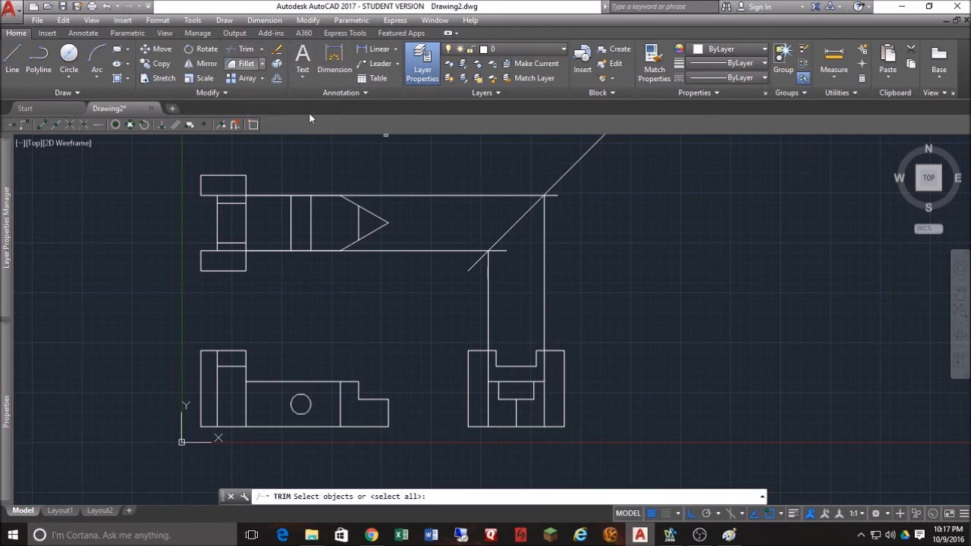
left_click(553, 348)
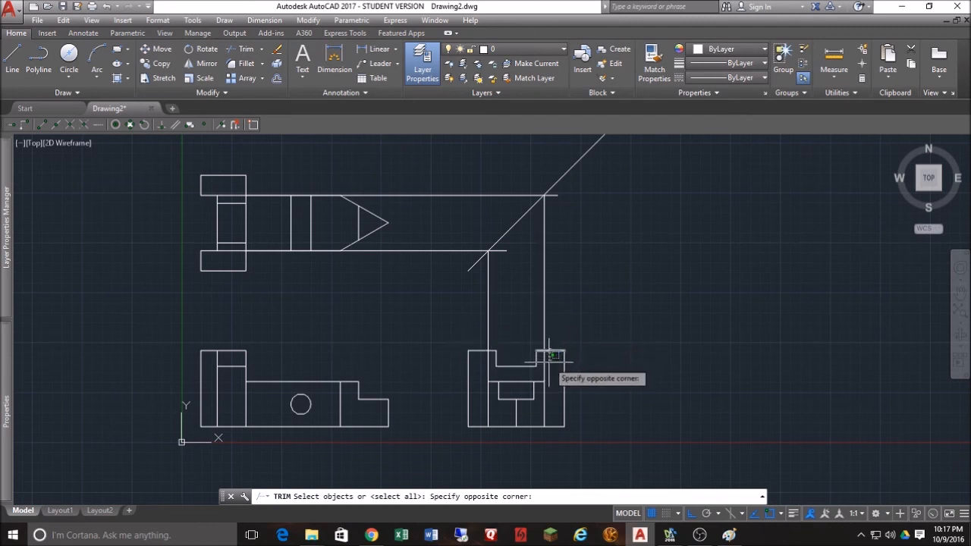
left_click(549, 357)
left_click(482, 350)
key("Return")
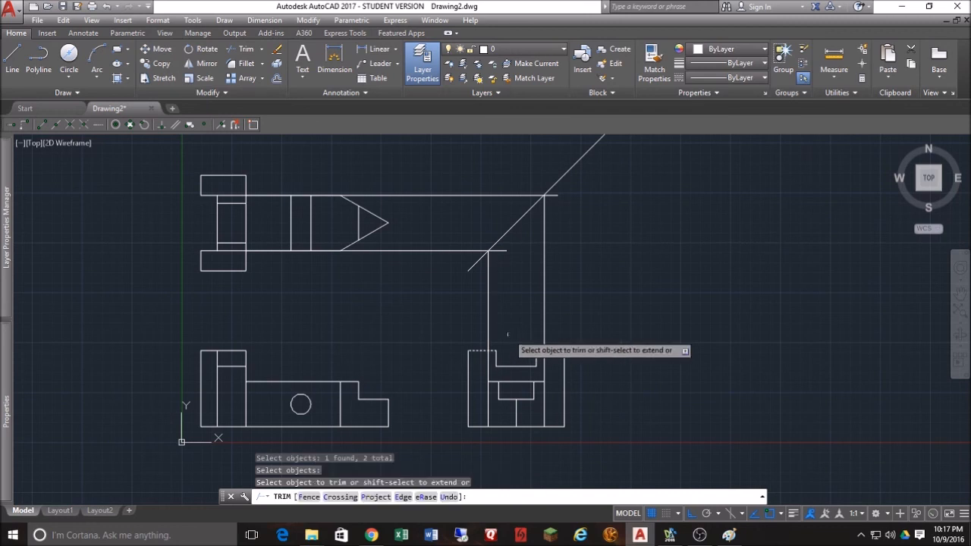
left_click(569, 321)
left_click(477, 328)
key("Return")
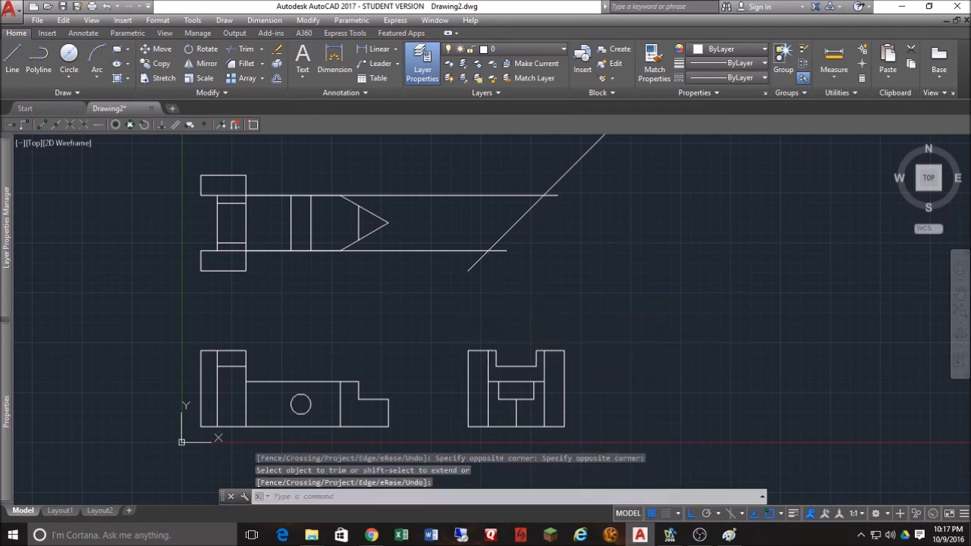
- Erase the two horizontal projection lines running from the top view's recess corners past the miter line
key("Escape")
left_click(448, 179)
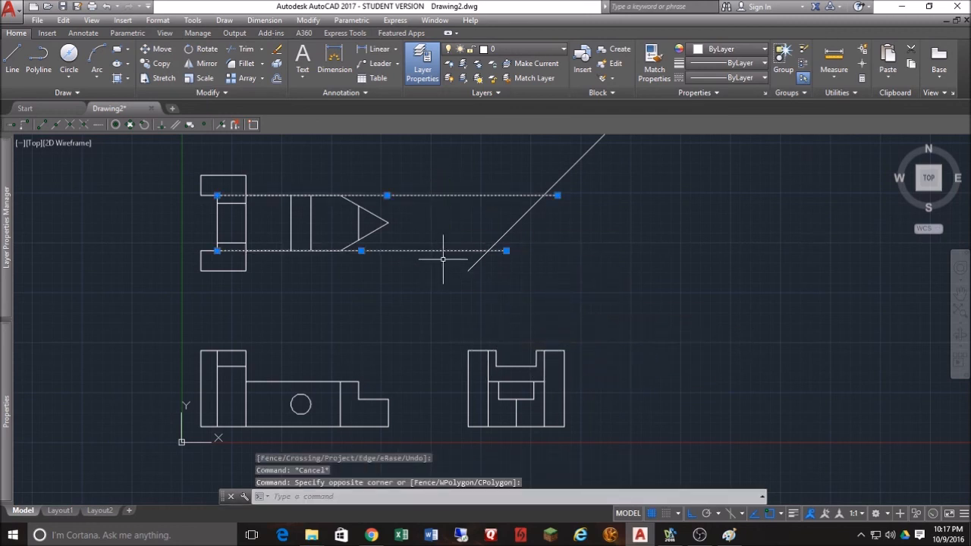
key("Delete")
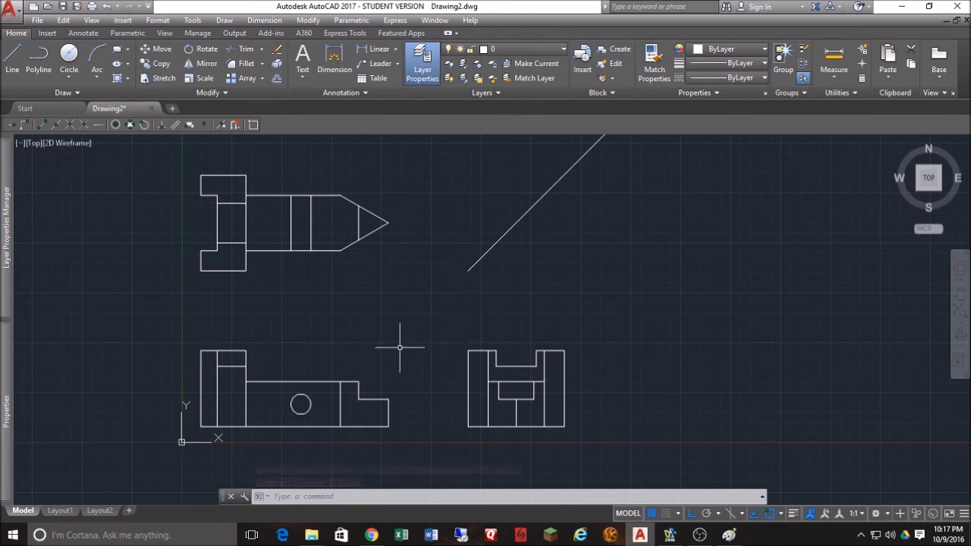
- Draw horizontal projection lines from the top and bottom quadrants of the front view's circle through and past the side view
key("Return")
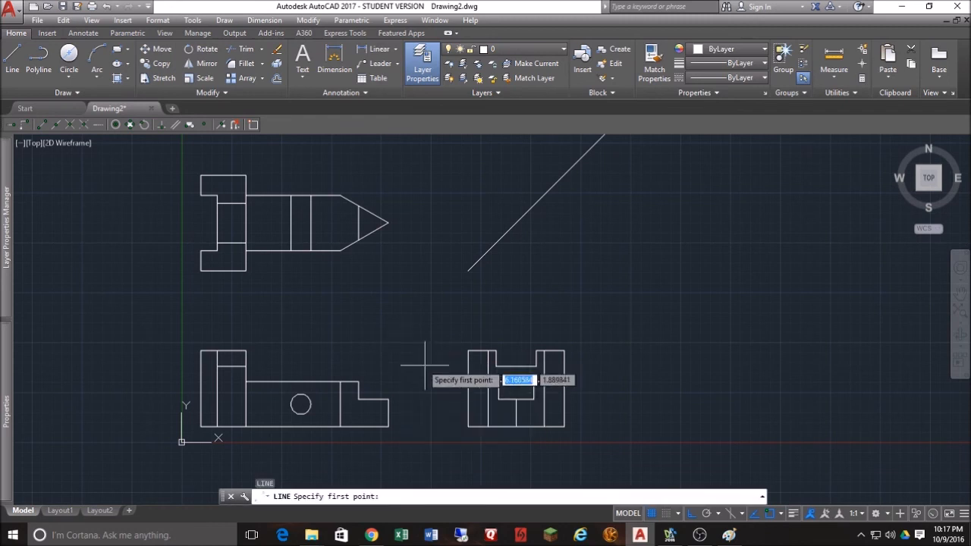
left_click(130, 124)
left_click(301, 394)
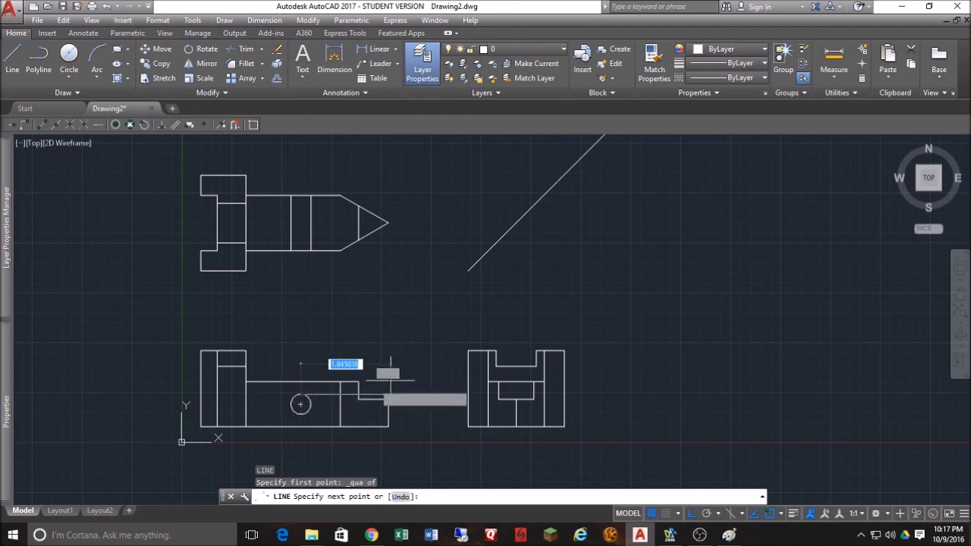
left_click(608, 393)
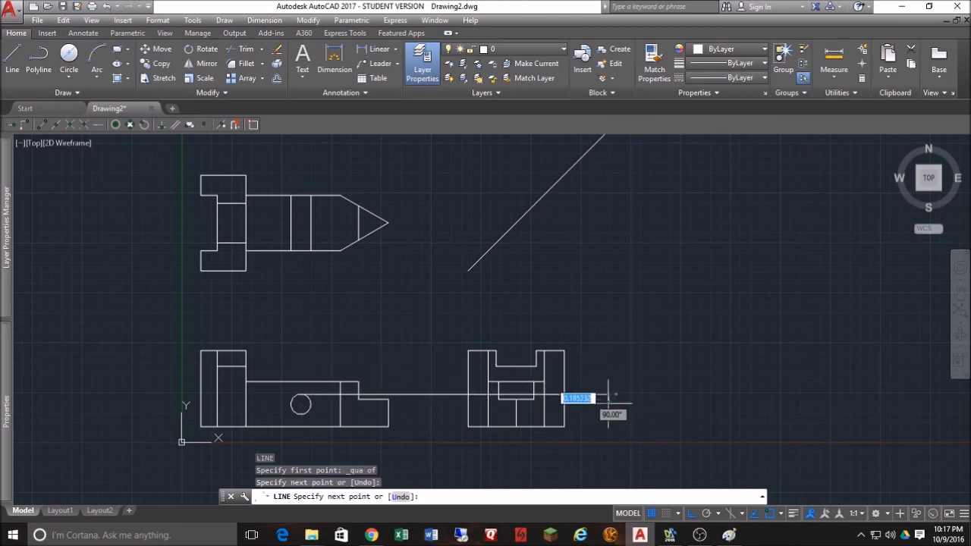
key("Escape")
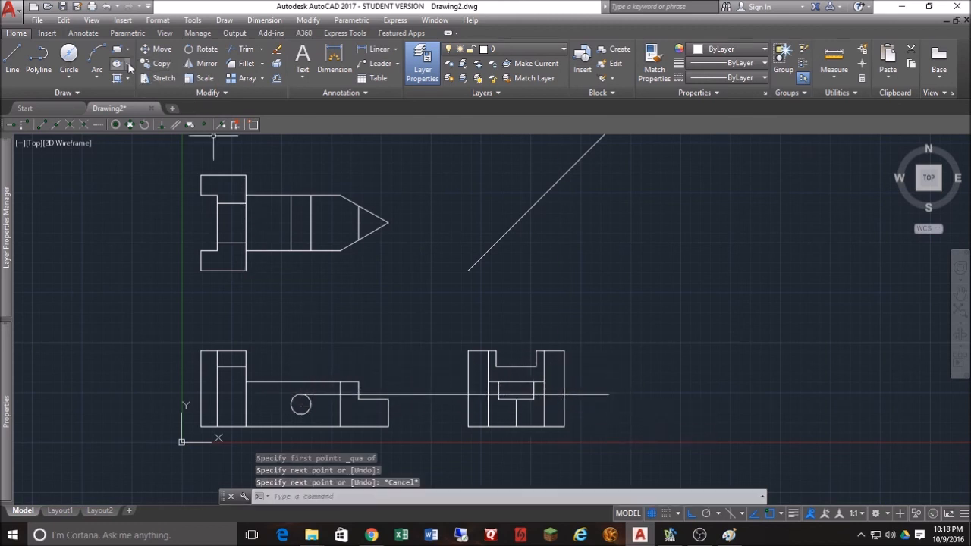
type("l")
key("Return")
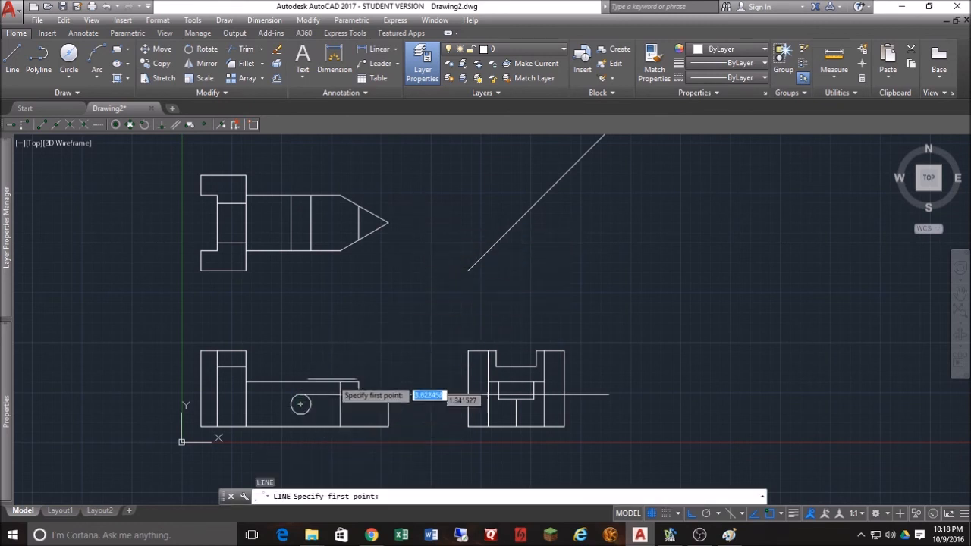
left_click(130, 125)
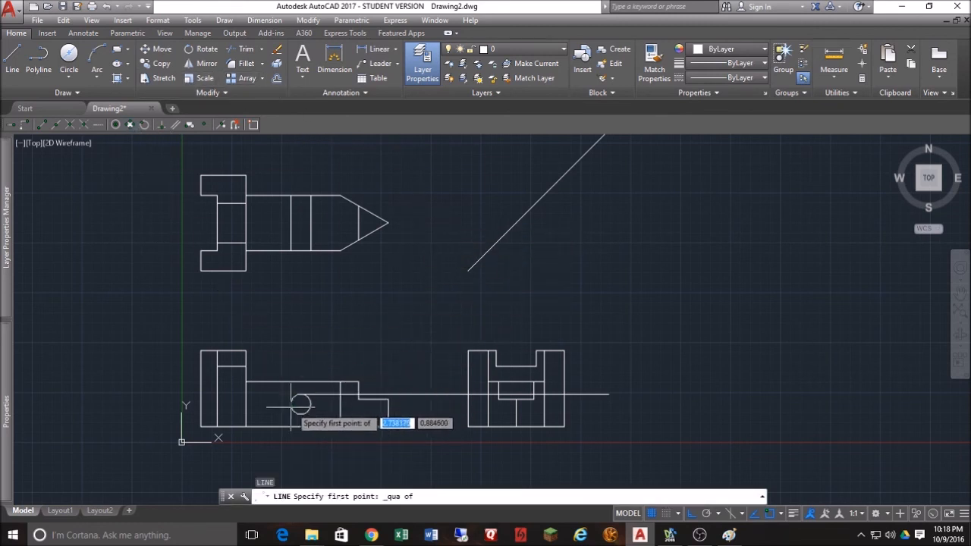
left_click(300, 415)
left_click(608, 446)
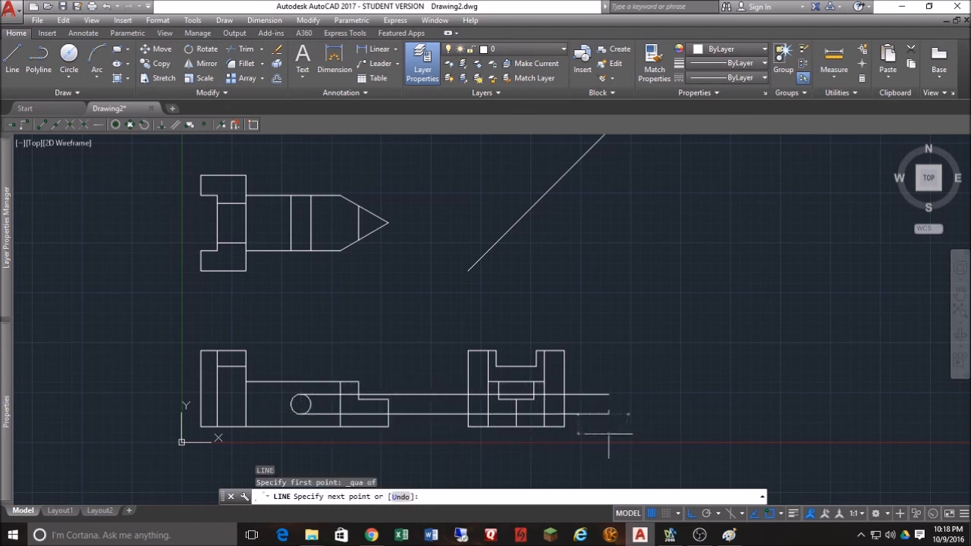
key("Escape")
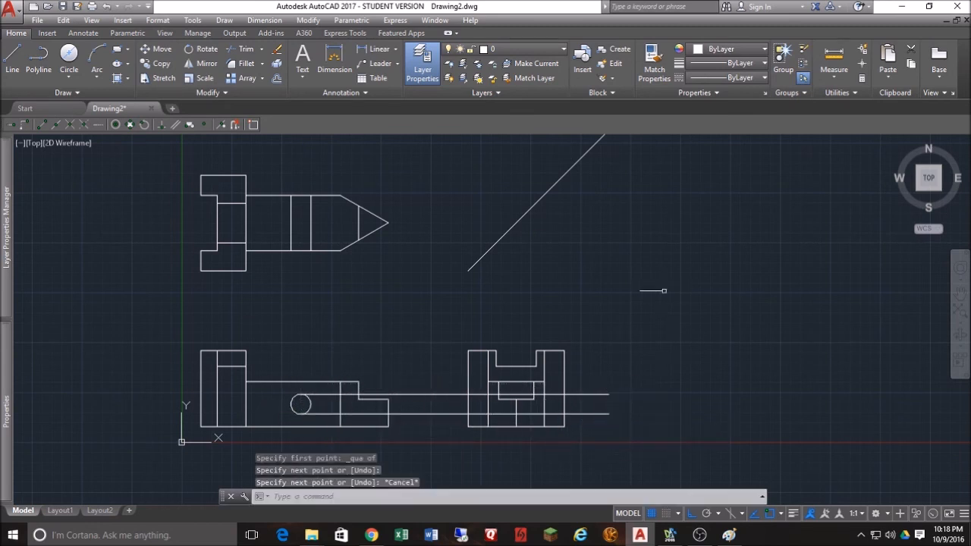
- Trim the circle's projection lines on both sides of the side view's inner rectangle, using its vertical edges as cutting edges
left_click(242, 49)
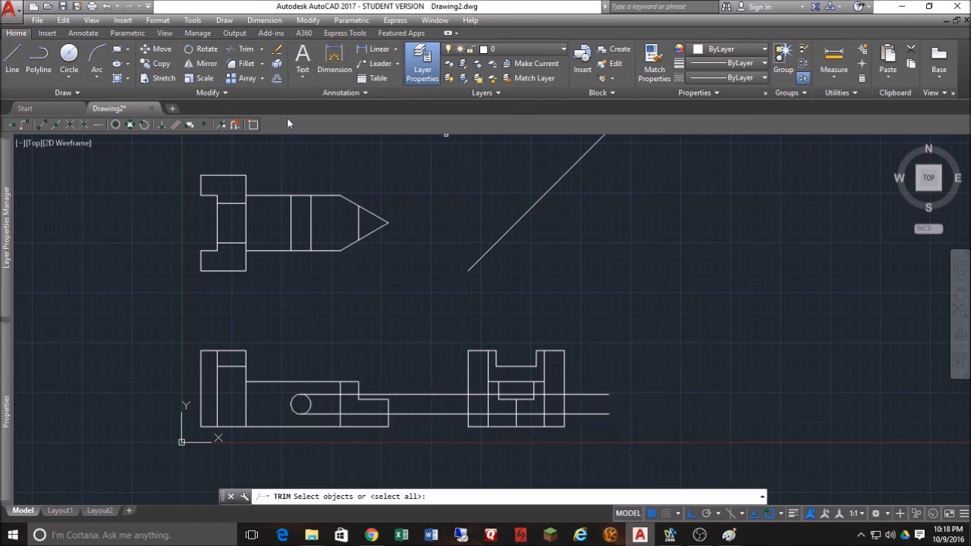
left_click(544, 395)
left_click(488, 391)
key("Return")
left_click(605, 377)
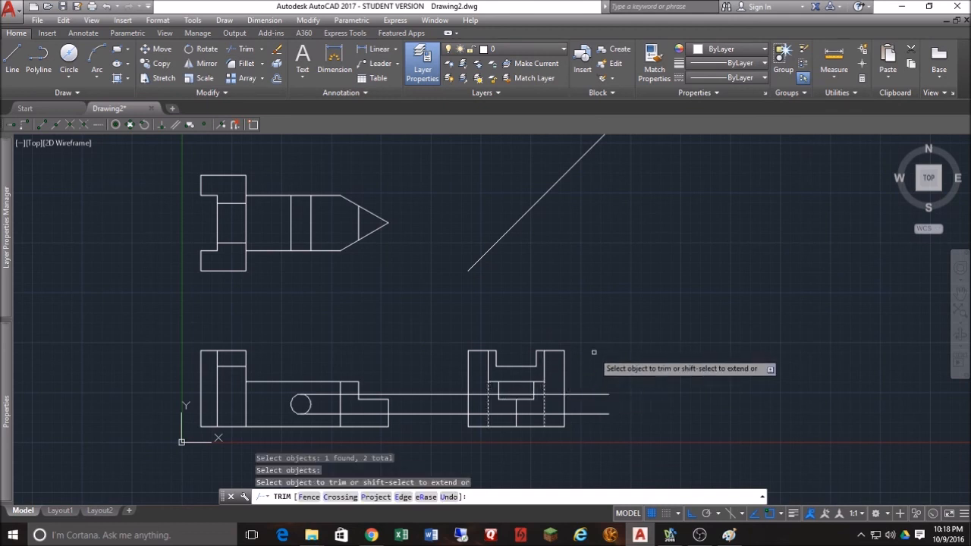
left_click(571, 446)
left_click(443, 371)
left_click(424, 434)
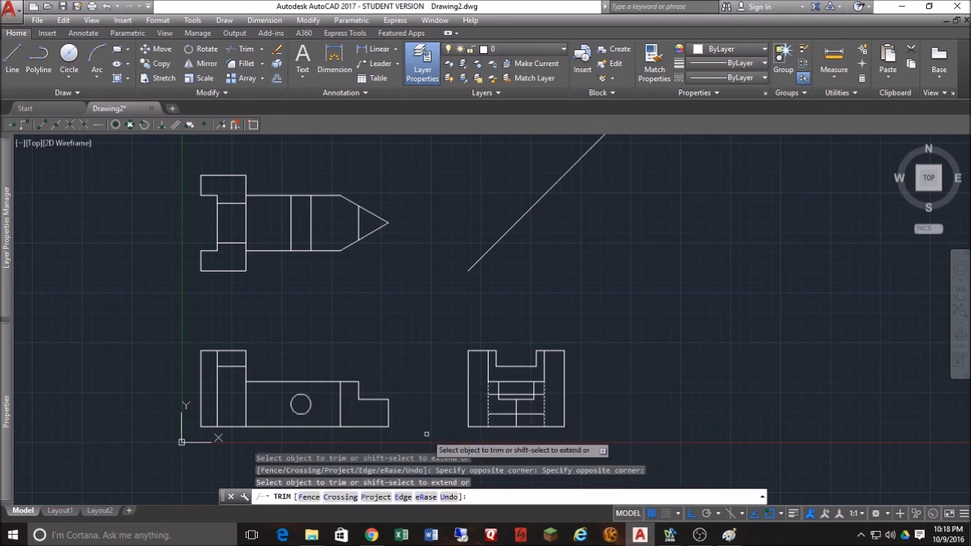
key("Escape")
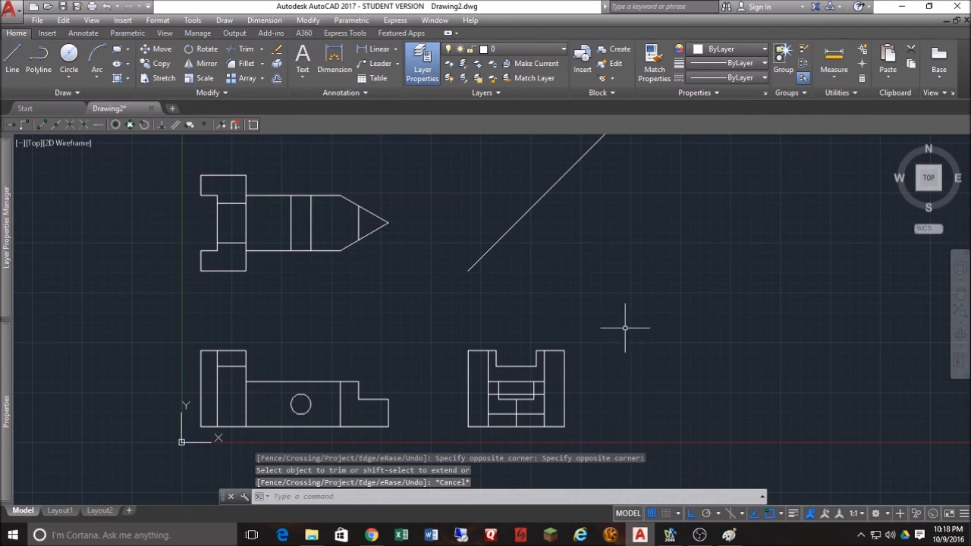